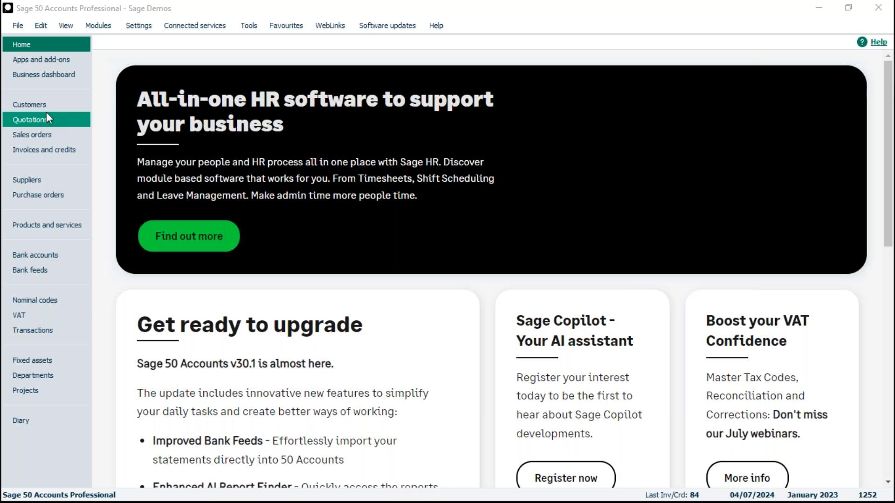
Step: Open the Customer details category of the customer reports and mark the Customer List report as a favourite
click(39, 108)
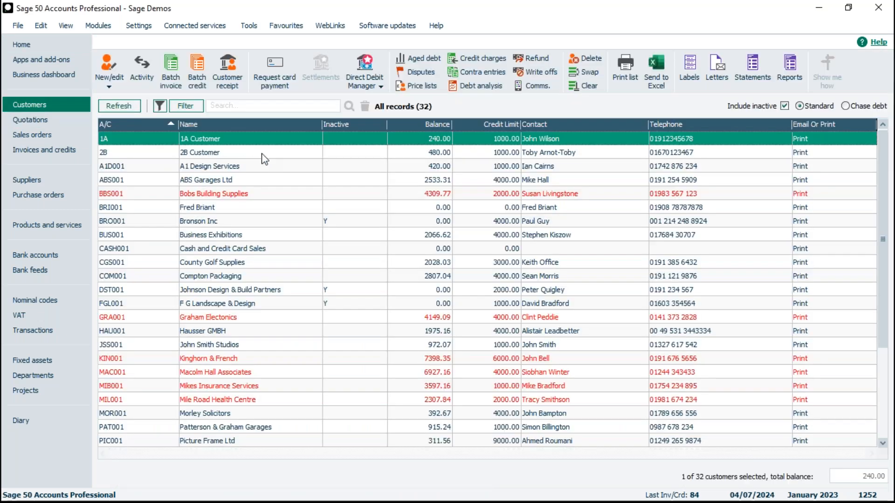
click(788, 70)
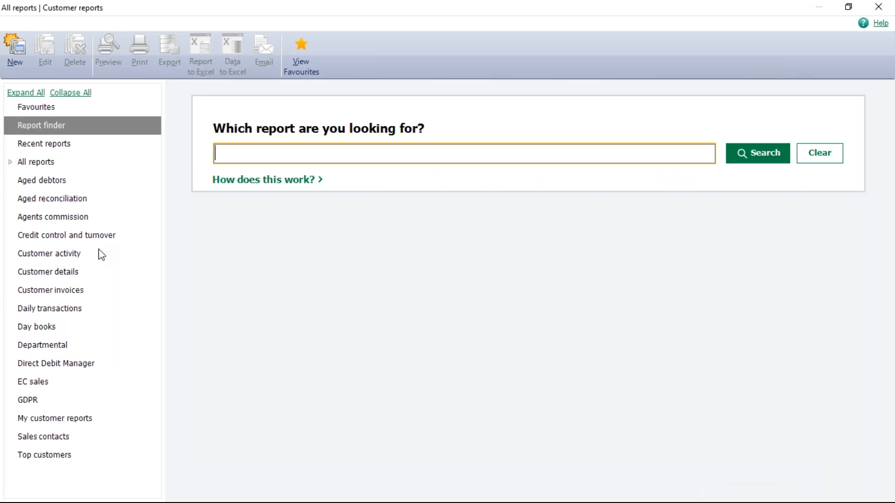
click(44, 274)
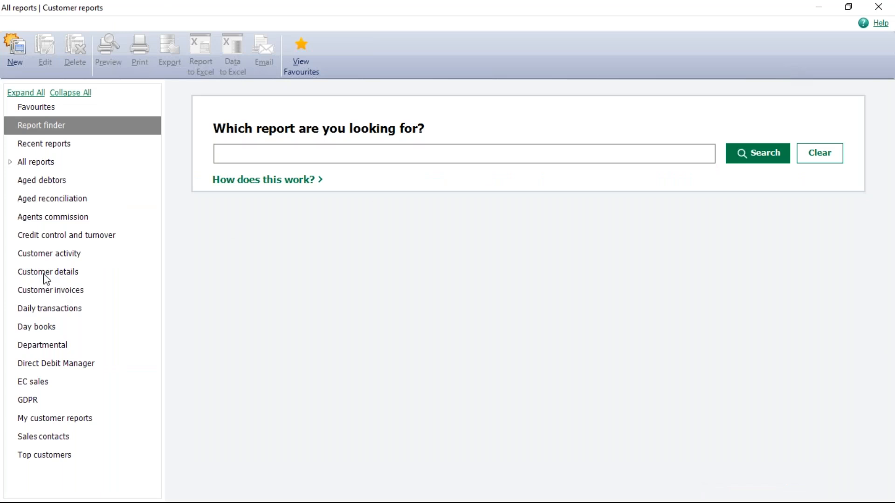
mouse_move(230, 285)
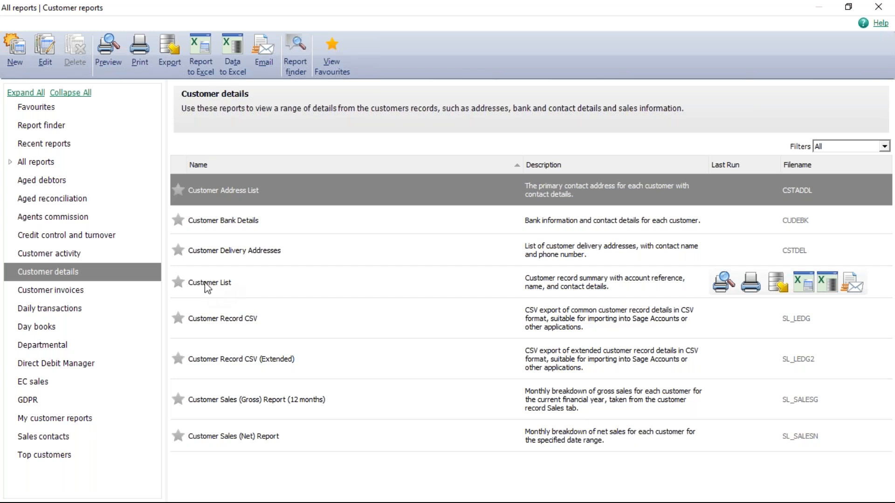
click(207, 285)
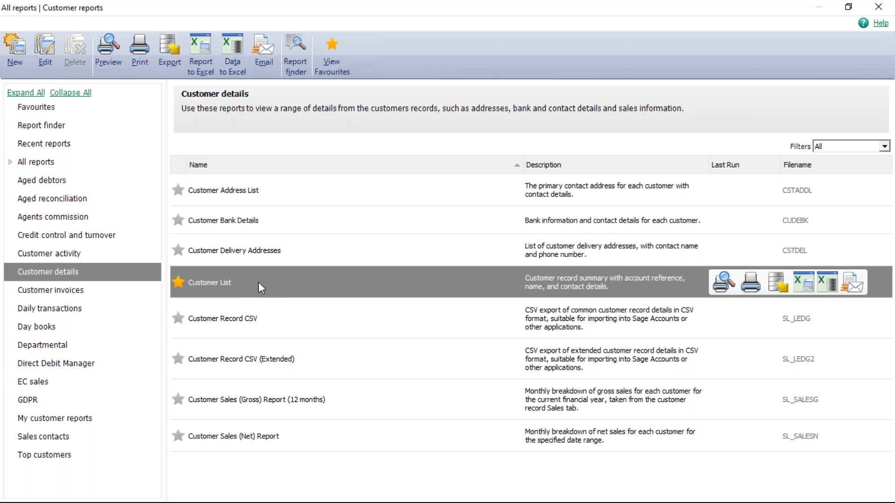
Step: Preview the Customer List report with Show Active/Inactive set to All and a sample count of 0, and close the preview
click(721, 283)
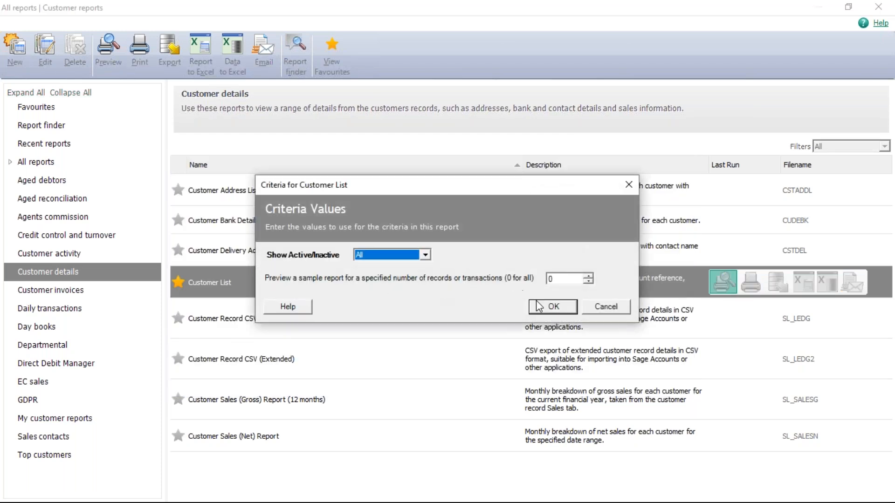
click(553, 308)
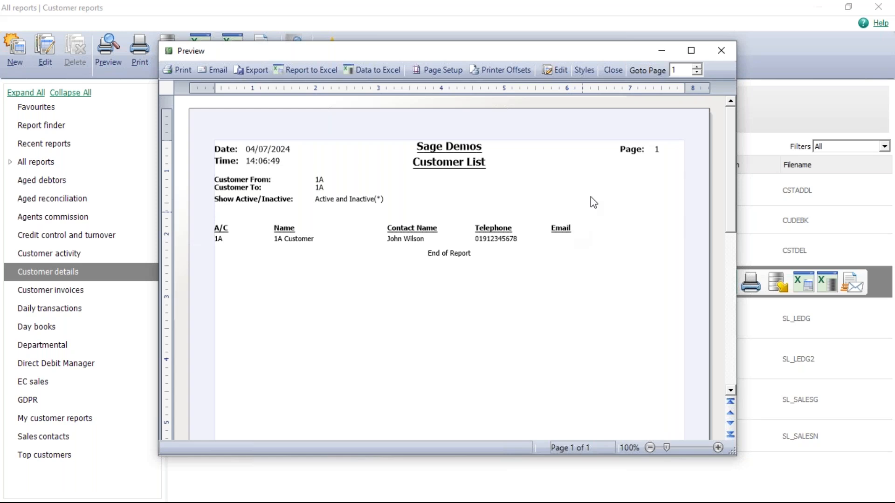
click(613, 70)
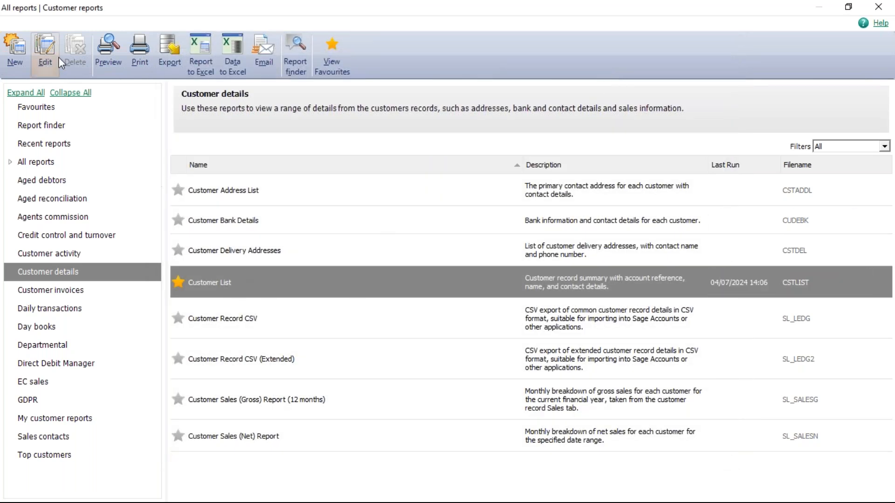
Step: Open the Customer List report for editing and delete the TELEPHONE and E_MAIL fields from the Details section
click(50, 48)
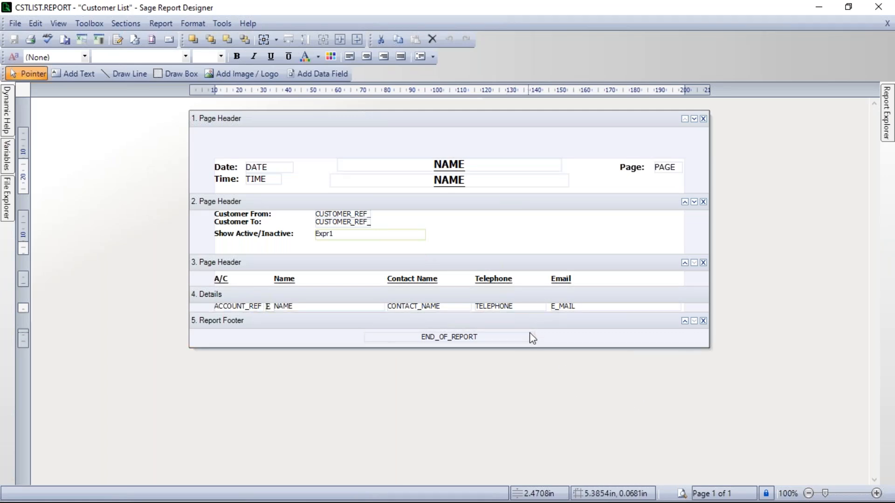
click(876, 493)
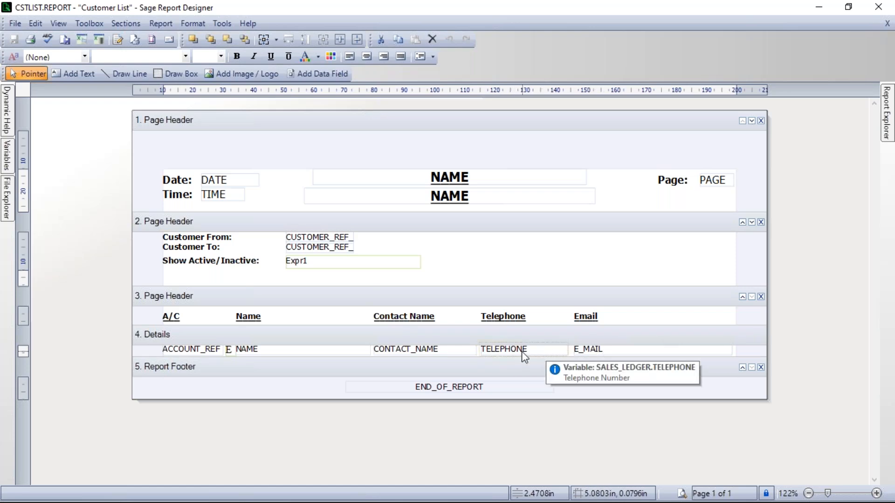
click(509, 350)
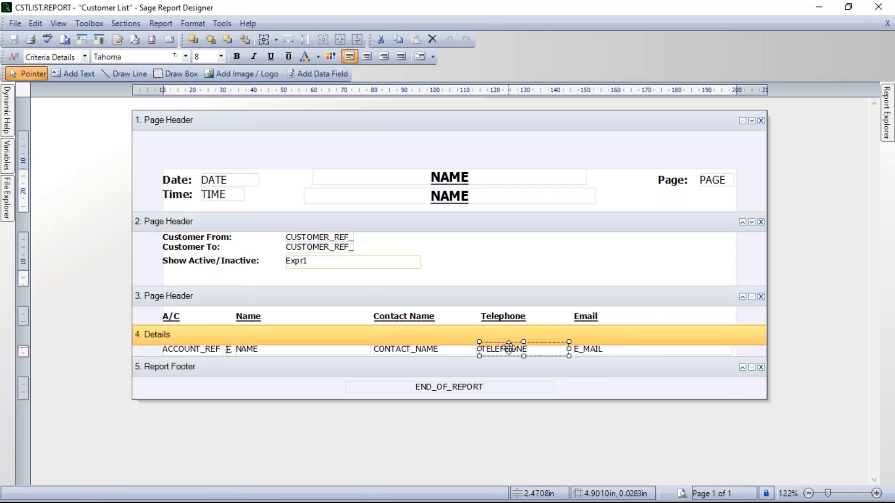
key(Delete)
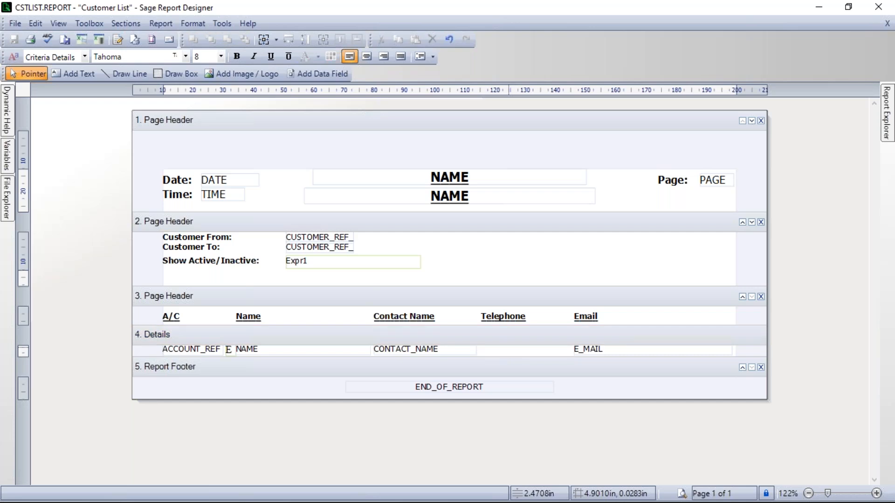
right_click(632, 356)
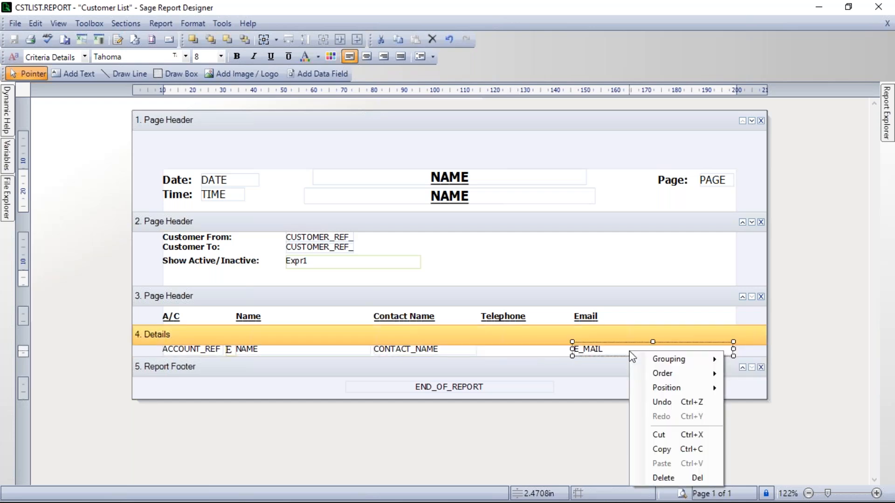
click(663, 477)
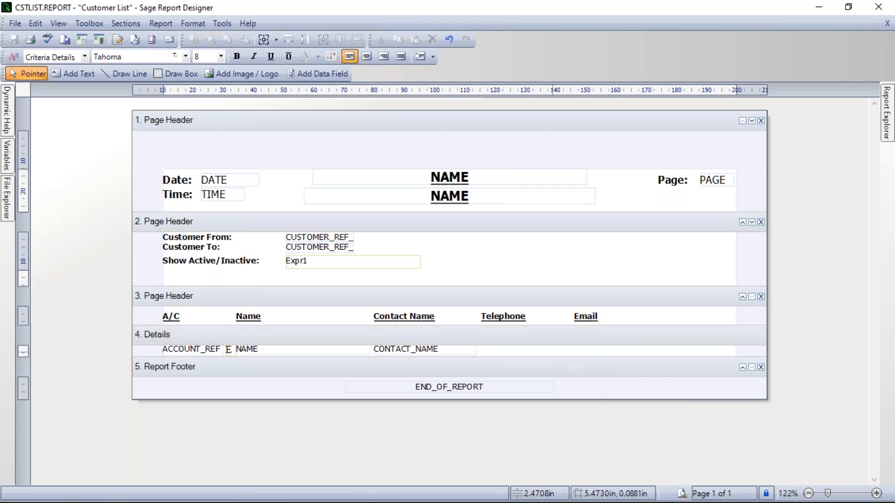
Step: Delete the Telephone and Email column headings from the third Page Header section
click(508, 321)
key(Delete)
click(588, 317)
key(Delete)
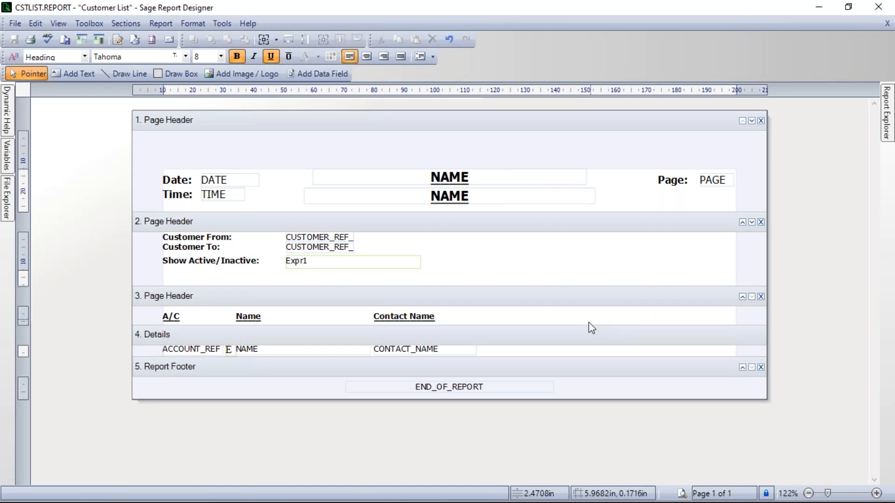
Step: Preview the edited report for all customer references, return to the design view and close the error list
click(681, 493)
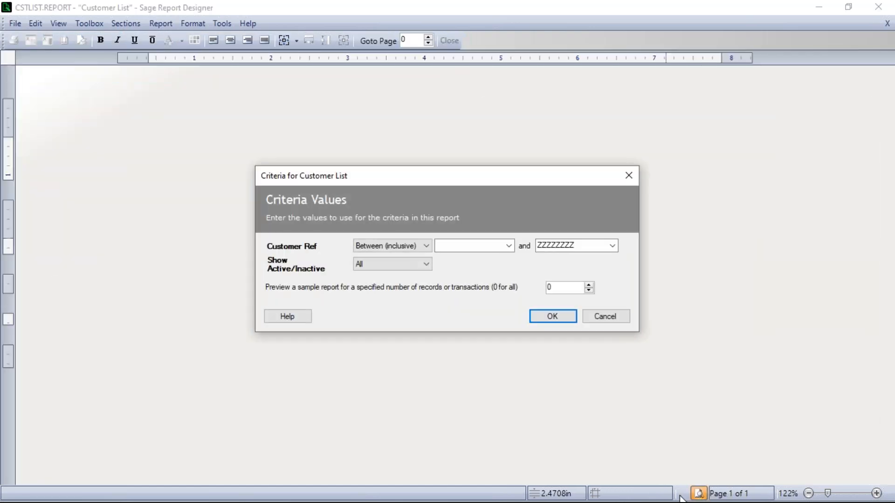
click(551, 317)
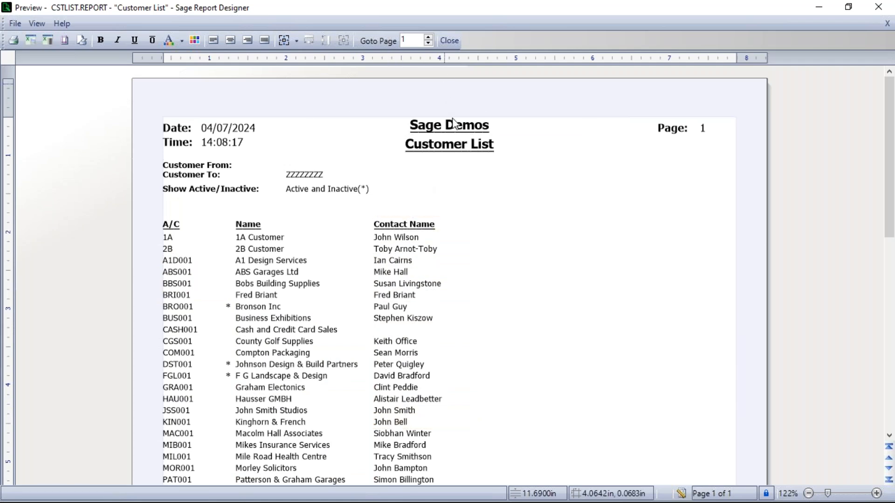
click(681, 493)
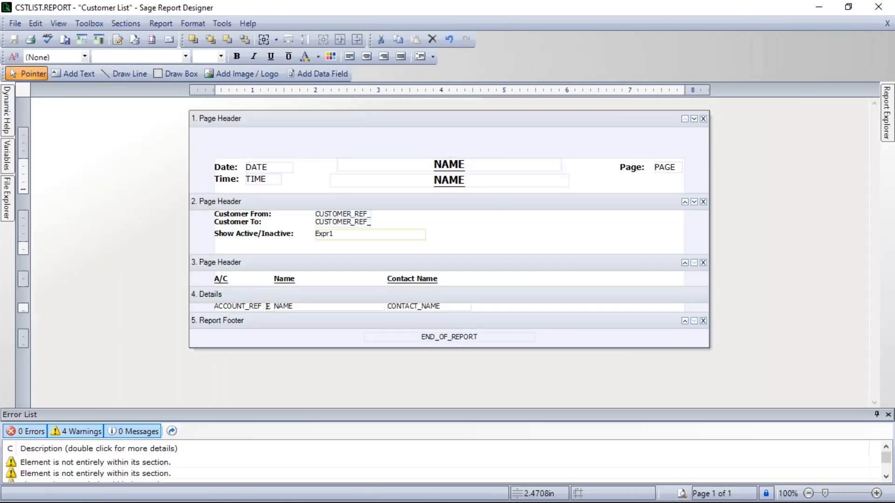
click(887, 414)
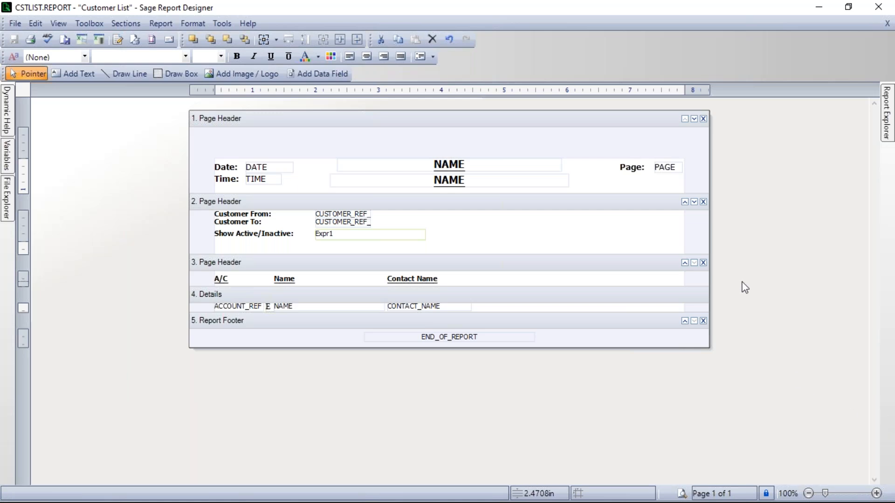
Step: Change the report name in the report properties to "mc - Customers with available credit"
click(161, 24)
mouse_move(123, 24)
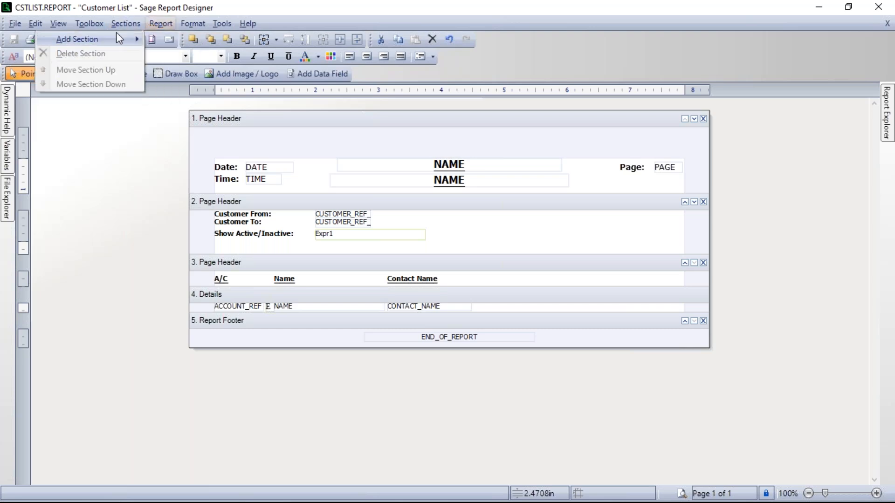
mouse_move(152, 26)
click(85, 38)
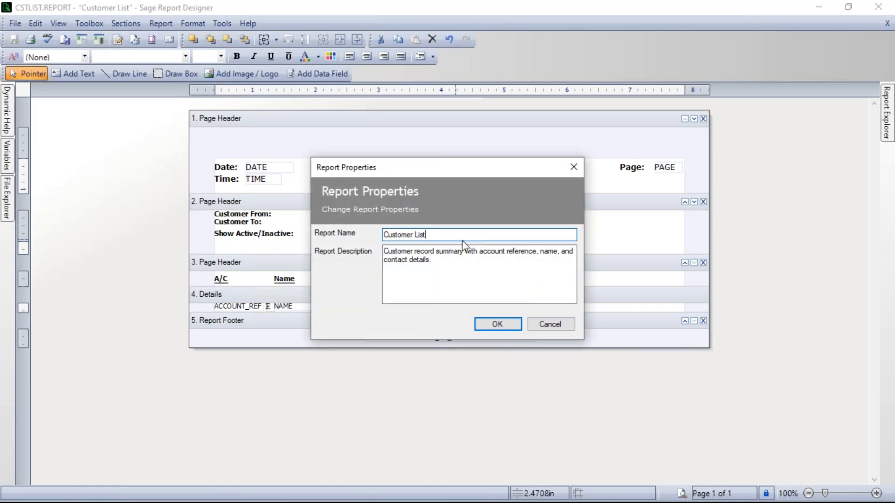
key(BackSpace)
key(BackSpace)
key(BackSpace)
key(BackSpace)
key(BackSpace)
key(BackSpace)
key(BackSpace)
key(BackSpace)
key(BackSpace)
key(BackSpace)
key(BackSpace)
key(BackSpace)
key(BackSpace)
key(BackSpace)
text(mc - Customers with available credit)
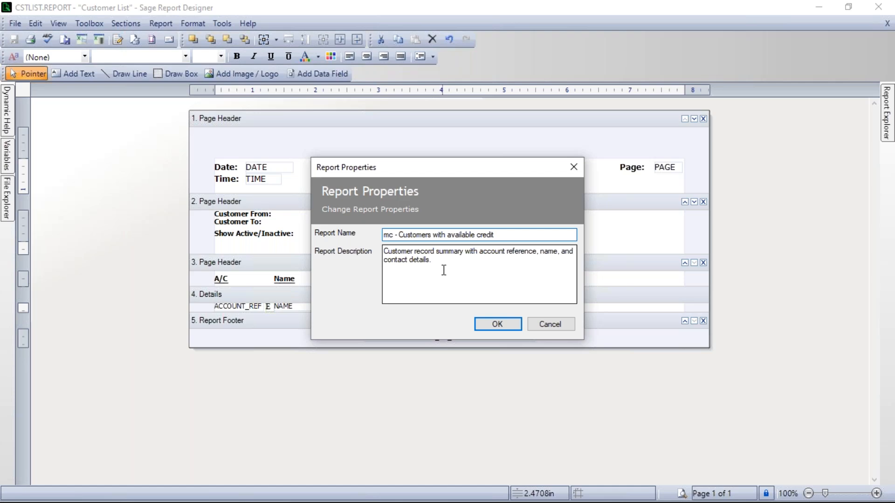
click(505, 326)
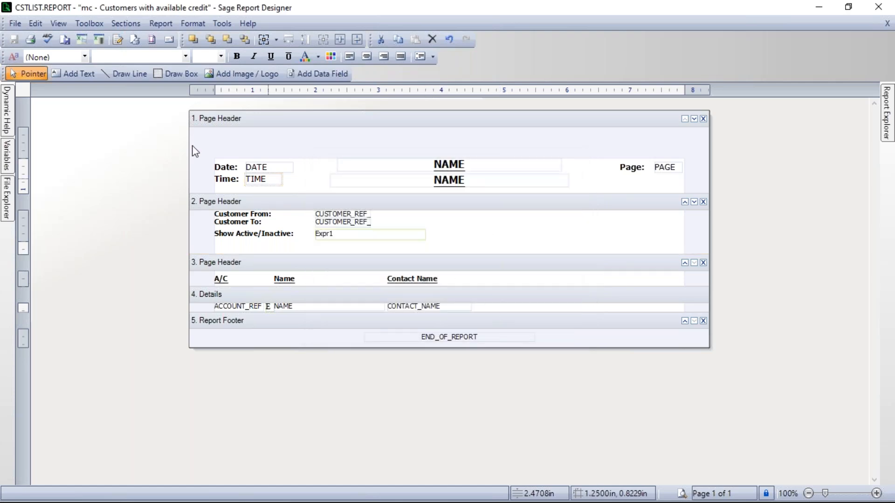
Step: Save the report under the file name RD4 in the My Customer Reports folder and close the report designer
click(14, 23)
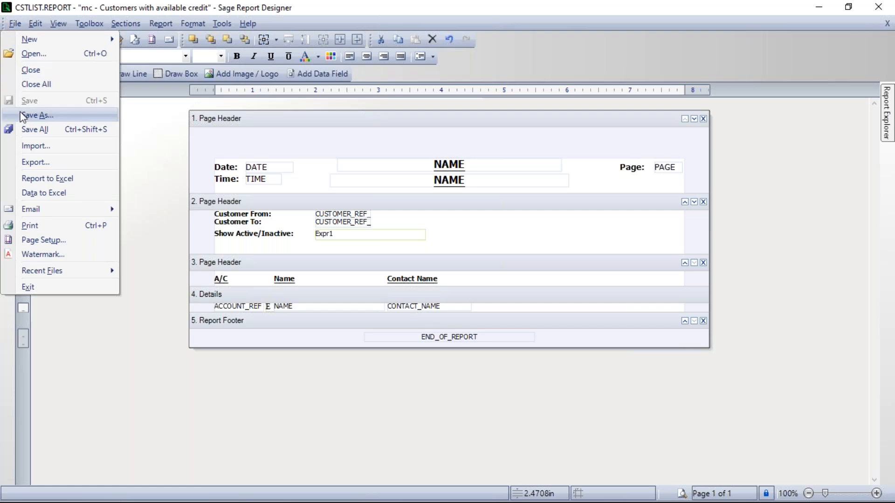
click(31, 116)
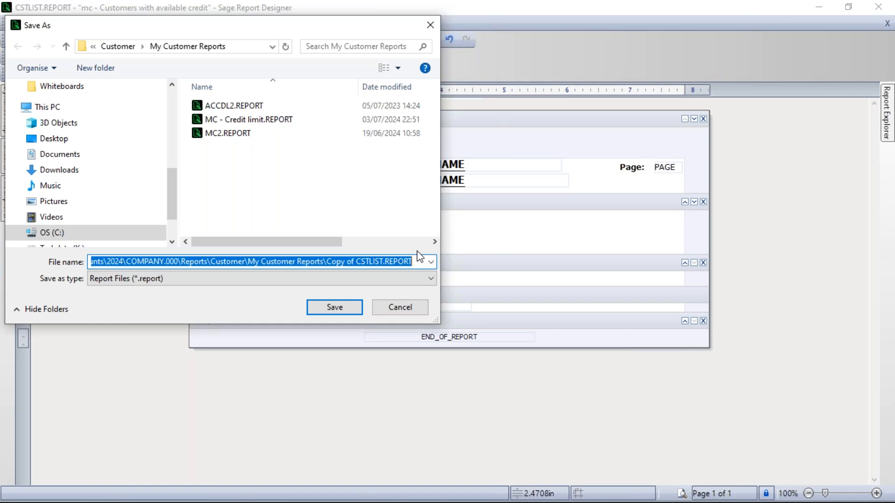
text(RD4)
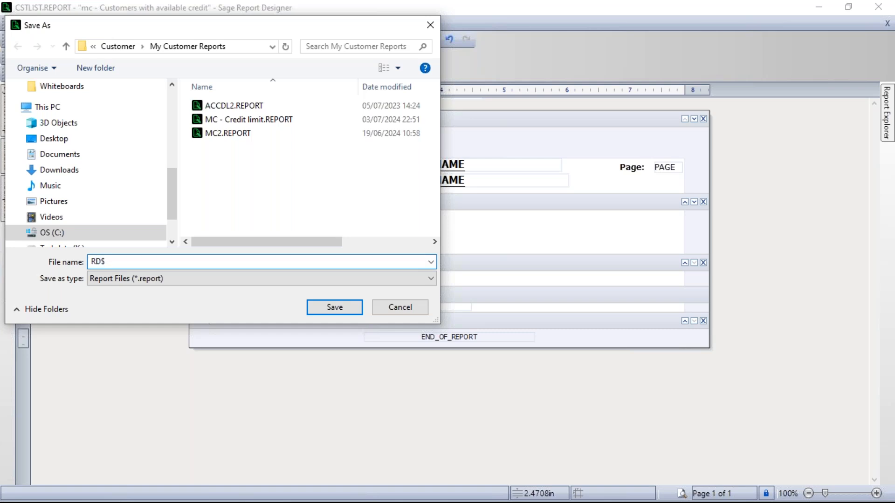
click(334, 307)
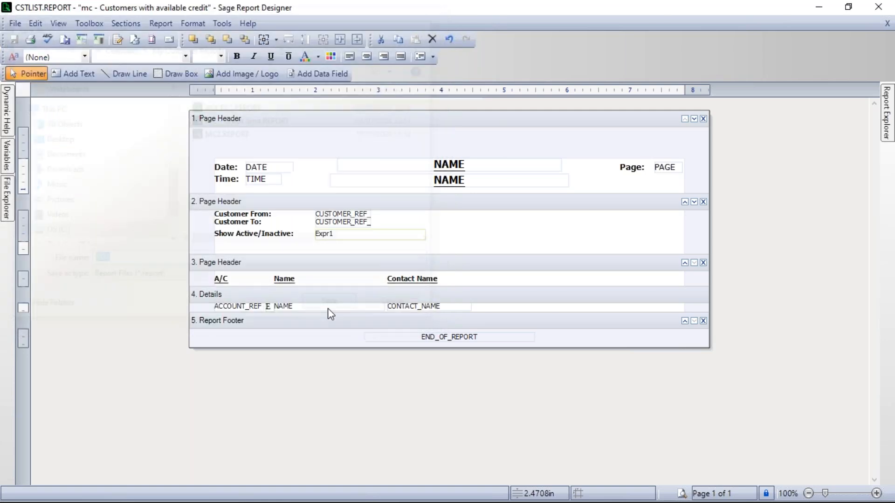
click(882, 8)
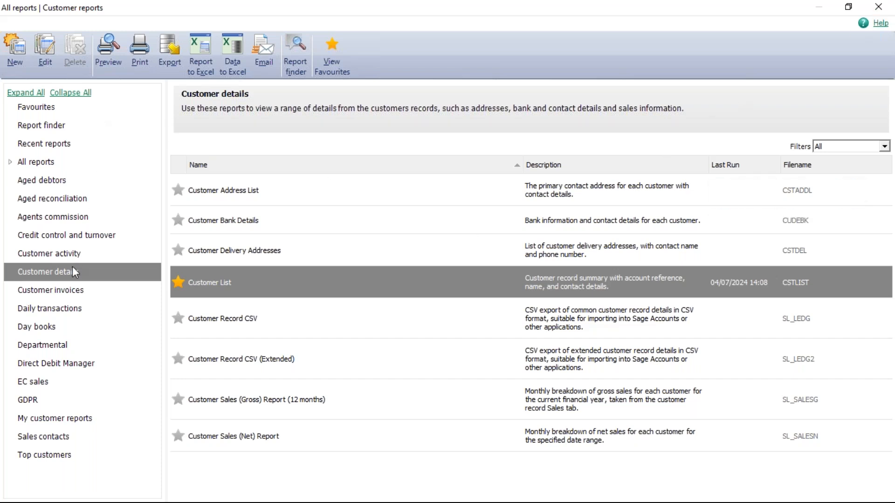
Step: Mark "mc - Customers with available credit" as a favourite in the My customer reports category
click(55, 421)
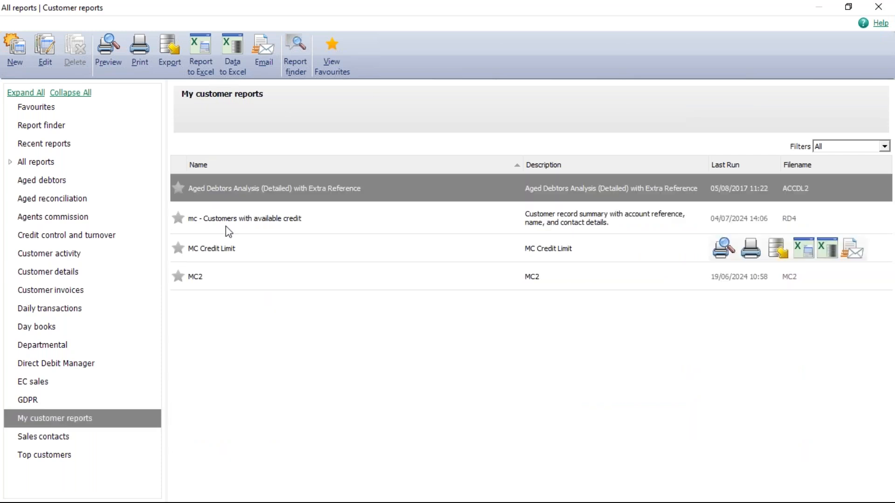
mouse_move(220, 224)
click(180, 221)
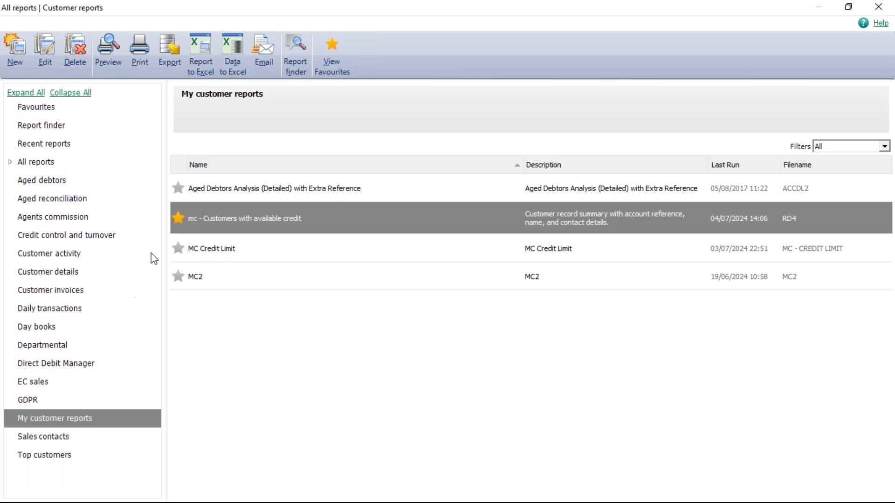
Step: Open the "mc - Customers with available credit" report from Favourites for editing in the report designer
click(43, 108)
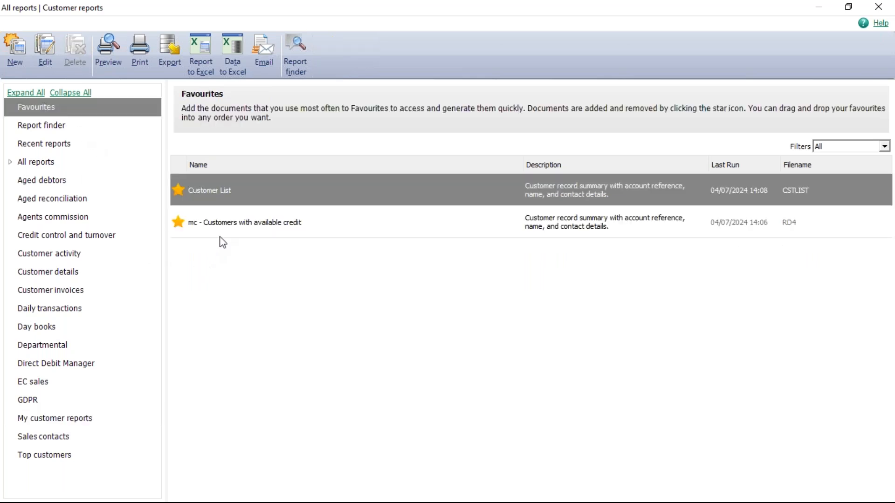
click(258, 226)
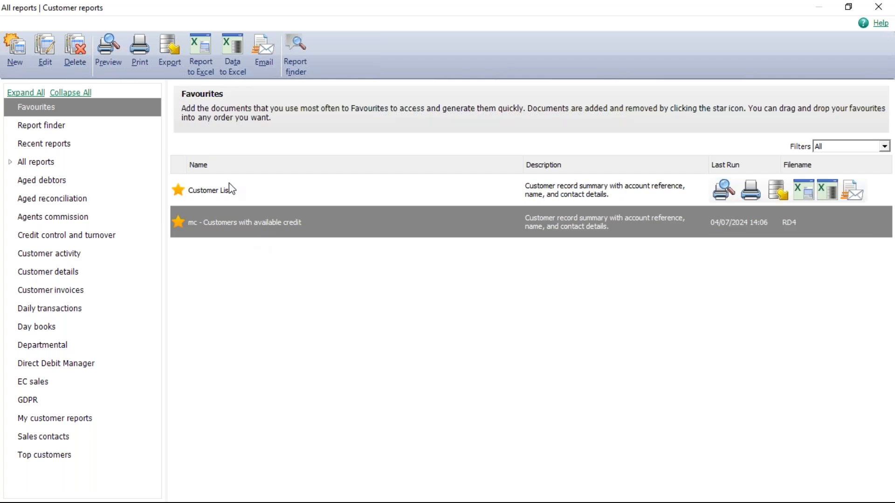
click(44, 47)
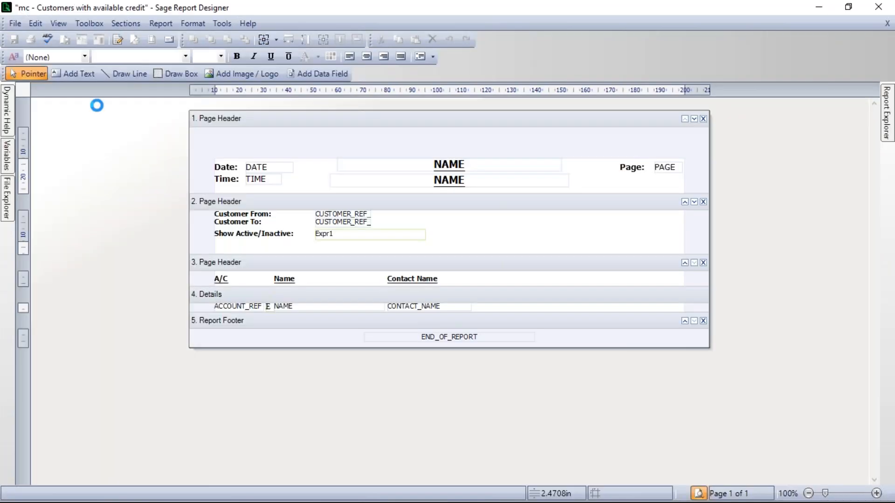
click(876, 493)
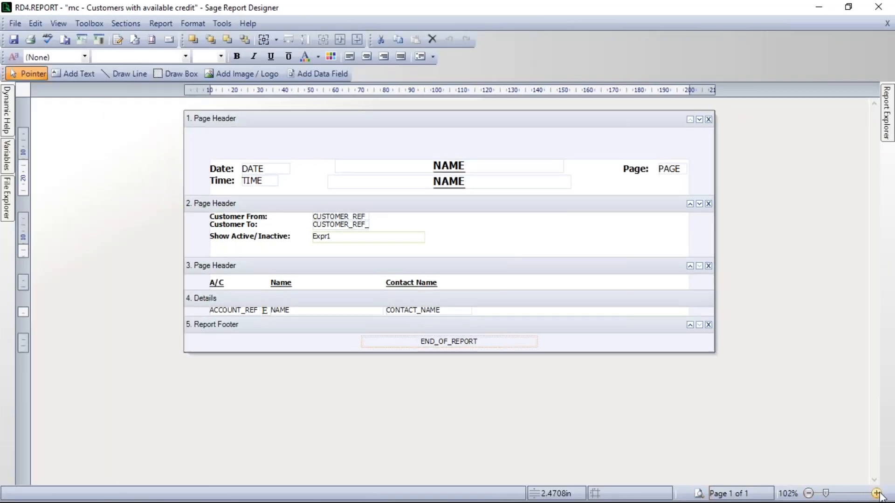
click(876, 493)
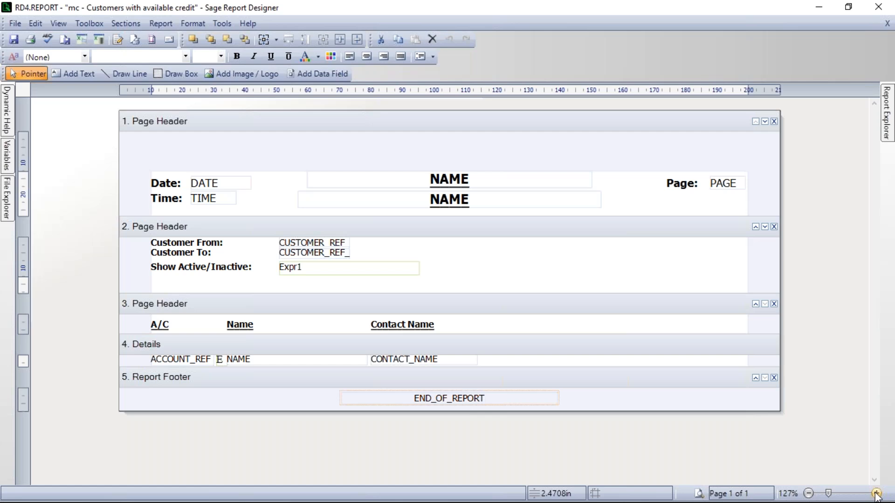
Step: Add the SALES_LEDGER data field CREDIT_LIMIT to the Details section, just after CONTACT_NAME
click(768, 159)
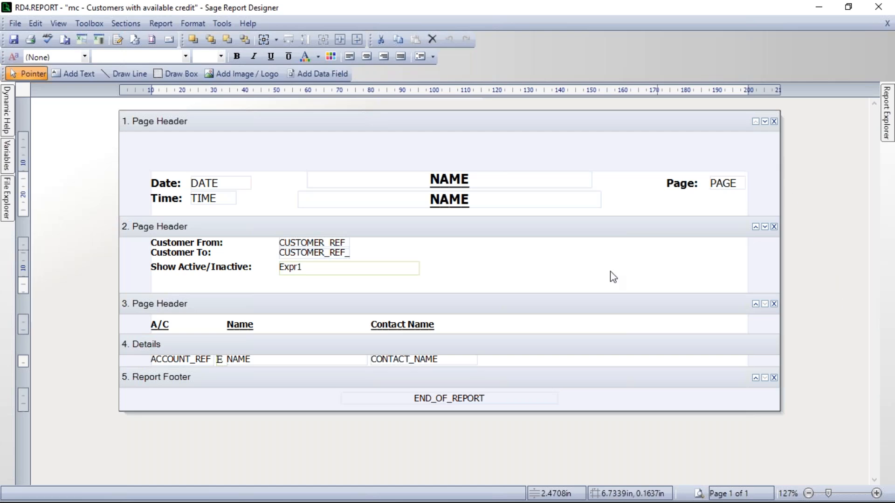
click(322, 72)
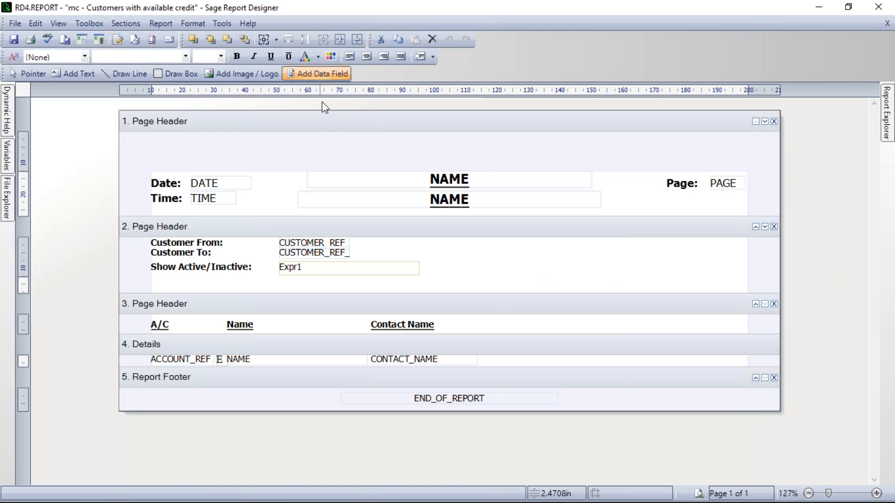
click(489, 358)
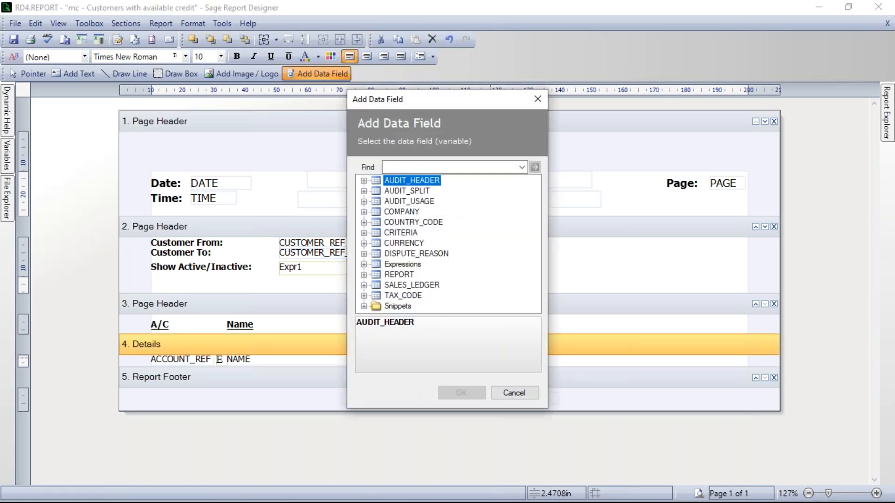
click(364, 285)
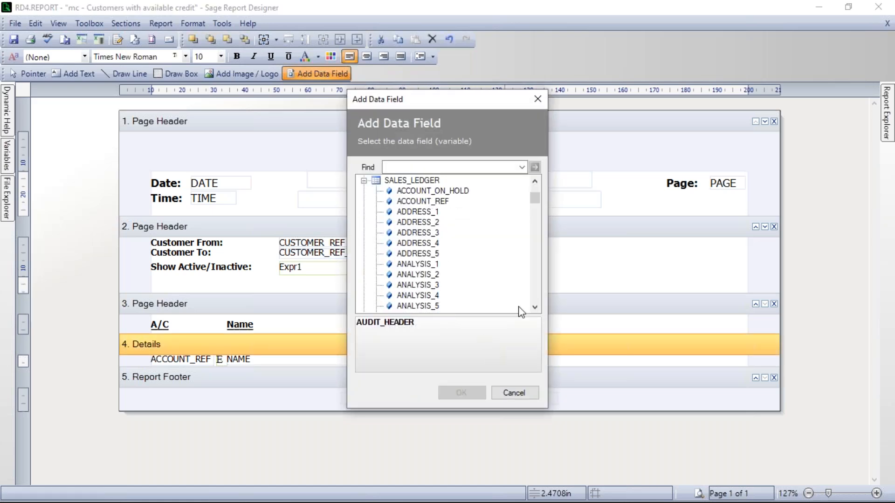
click(535, 307)
drag(535, 308, 538, 307)
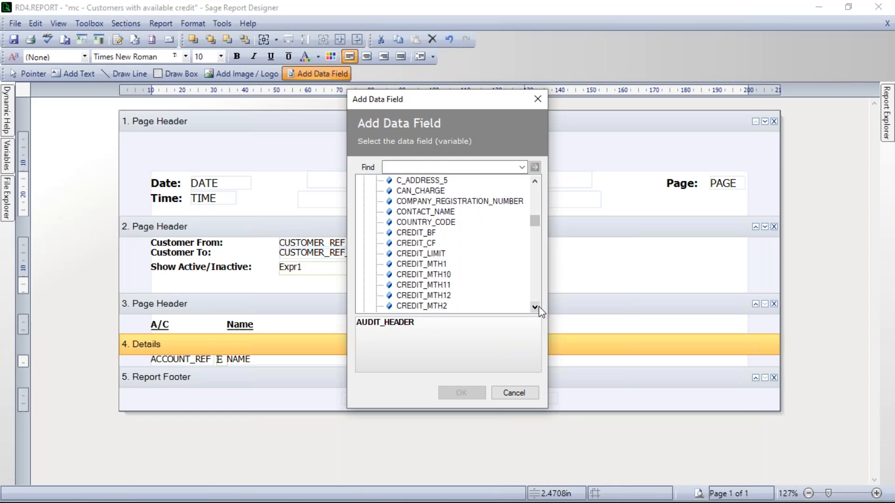
click(414, 257)
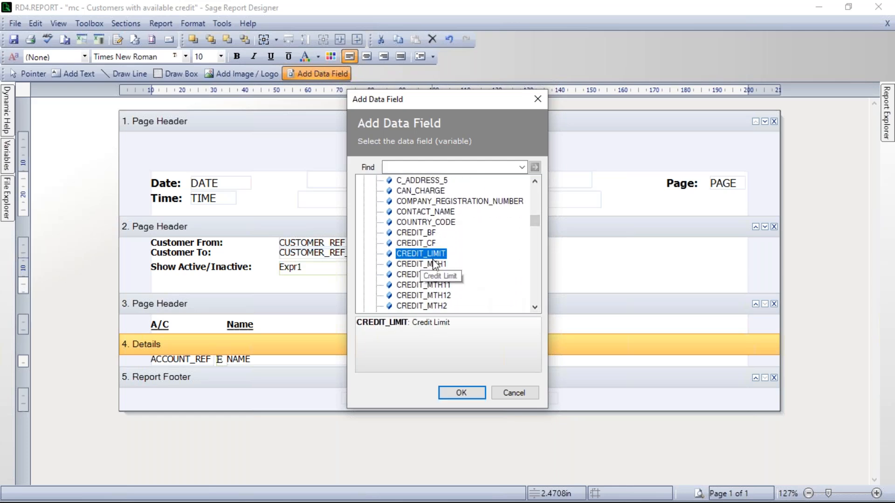
click(472, 394)
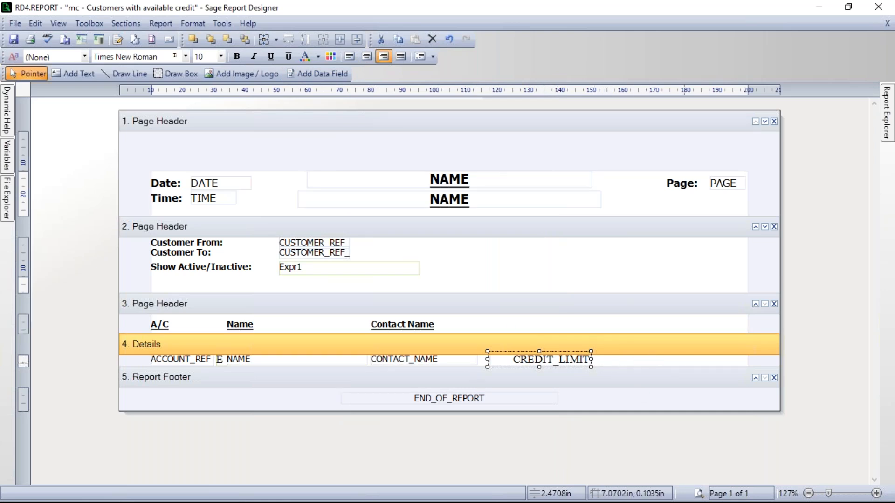
click(618, 362)
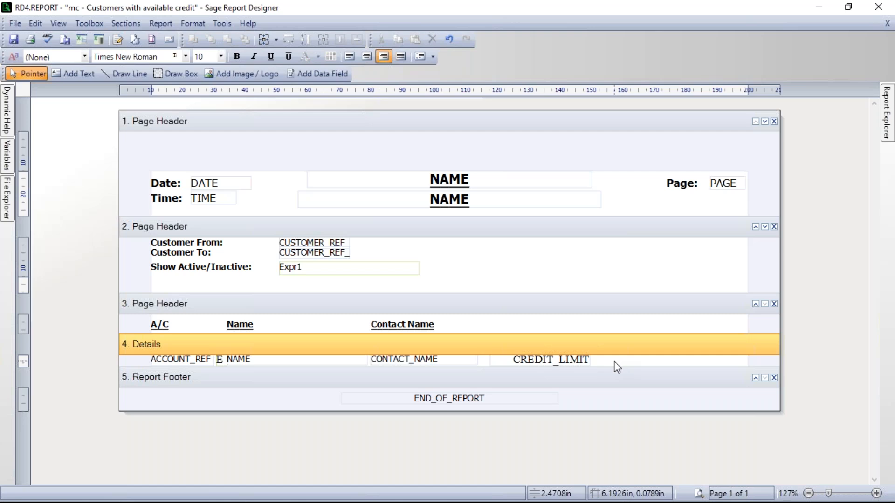
Step: Add the SALES_LEDGER data field BALANCE to the Details section, just after CREDIT_LIMIT
click(309, 73)
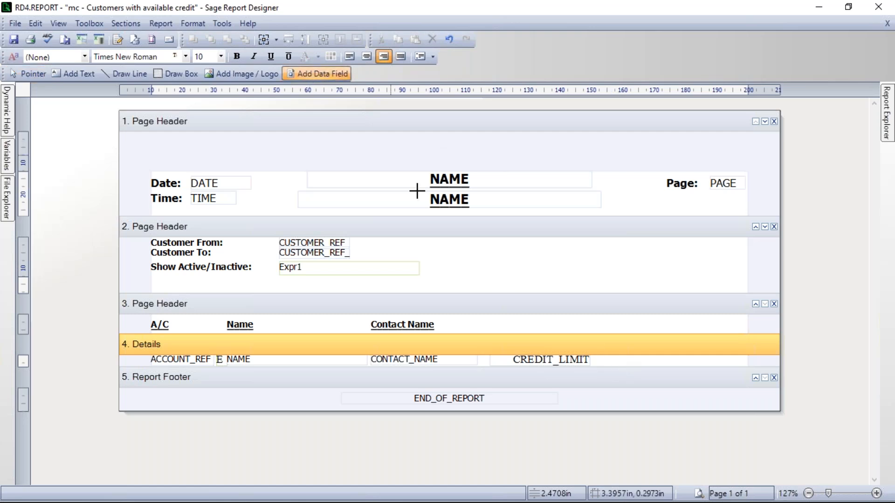
click(608, 359)
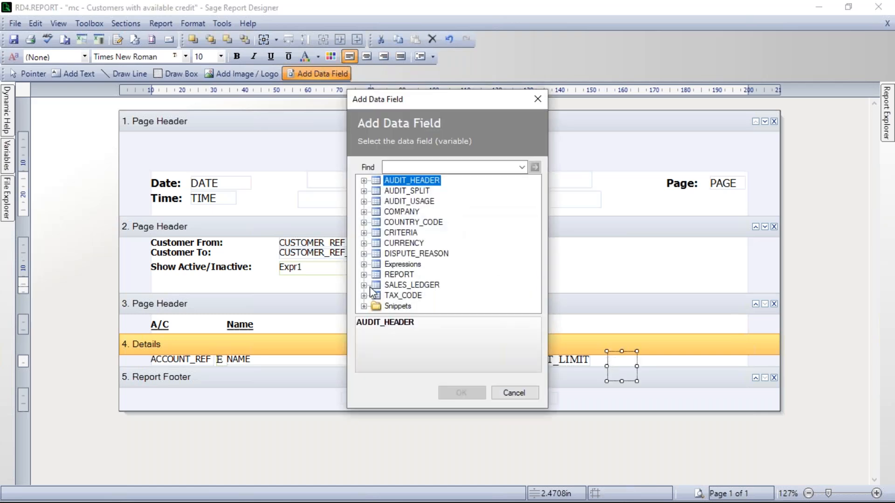
click(364, 286)
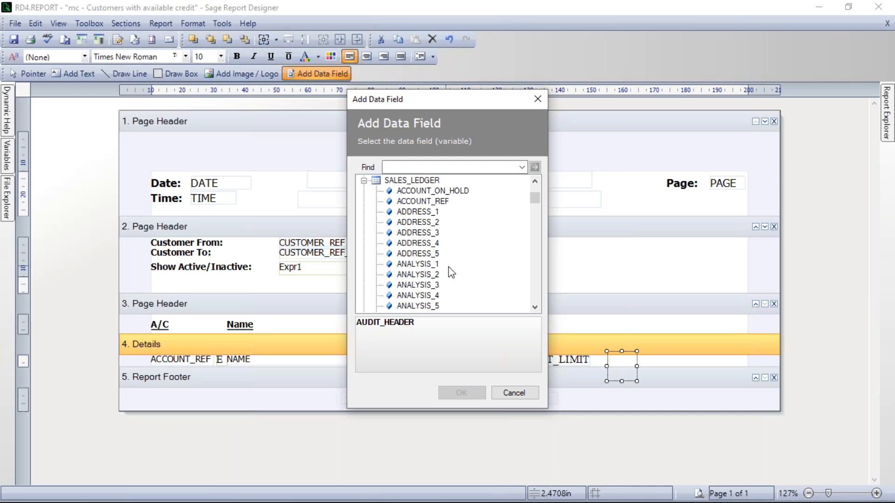
click(535, 308)
click(534, 307)
click(534, 308)
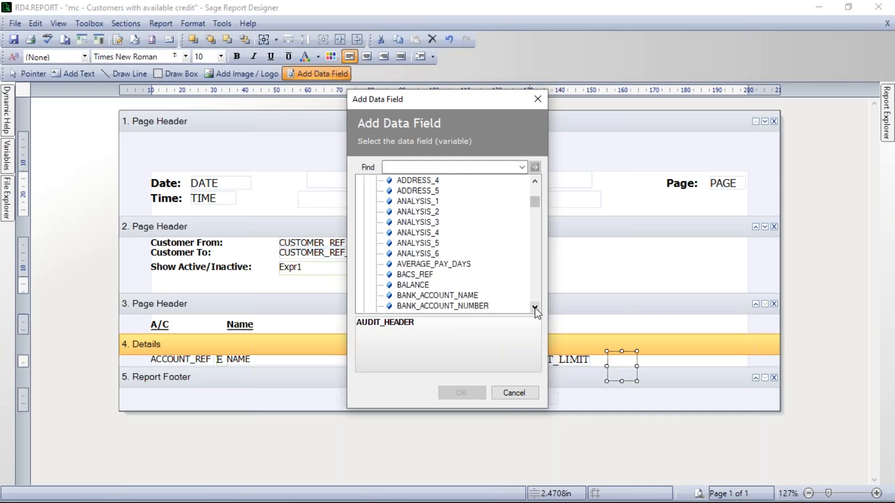
click(419, 285)
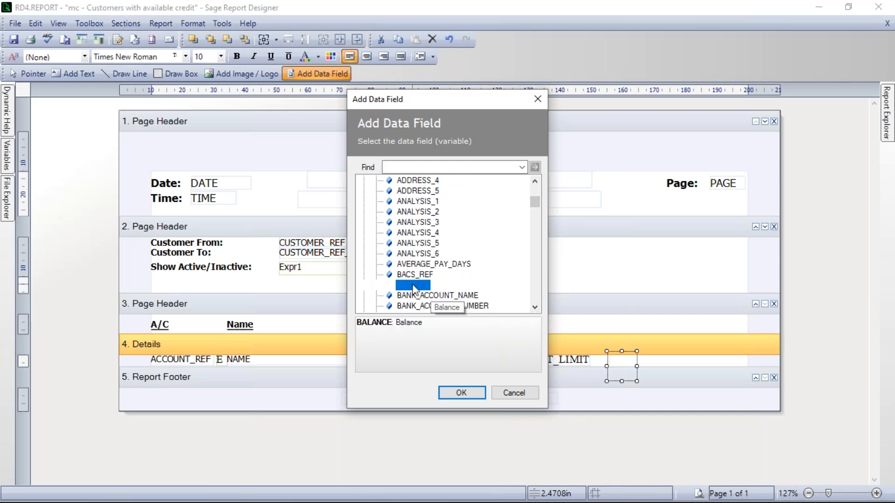
click(461, 393)
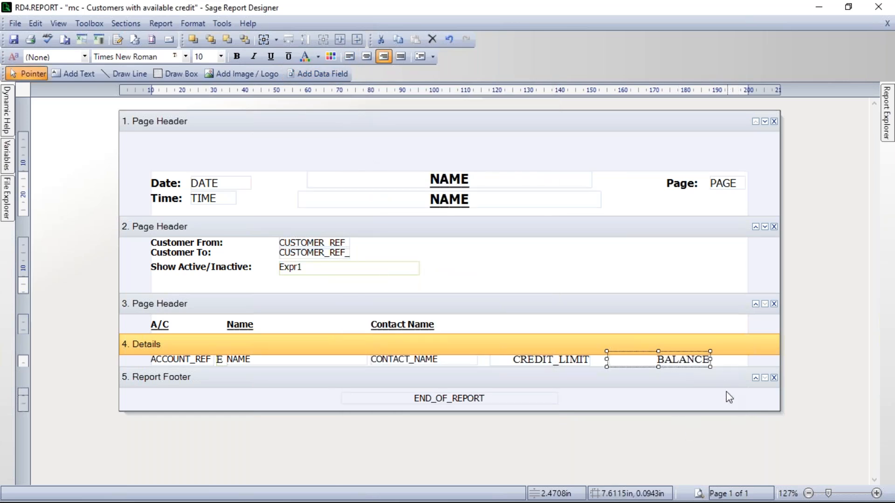
click(722, 379)
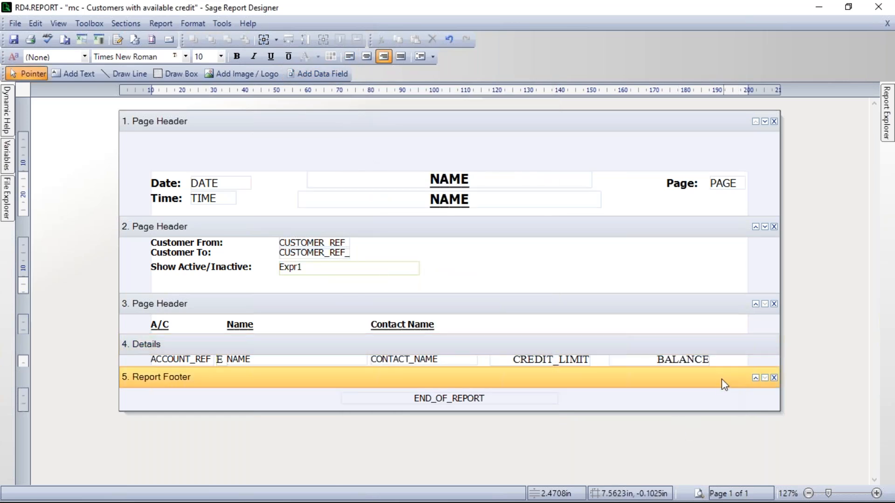
Step: Preview the report with the default criteria to check the two added columns, and return to the design view
click(698, 493)
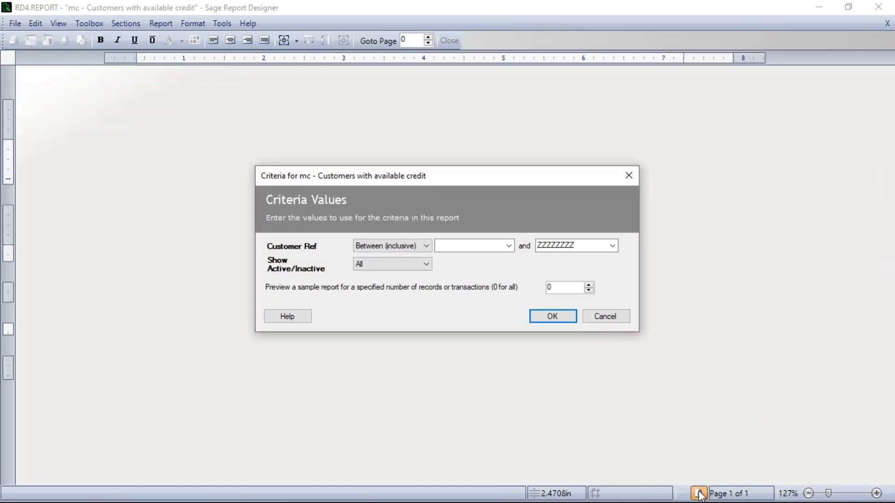
click(549, 317)
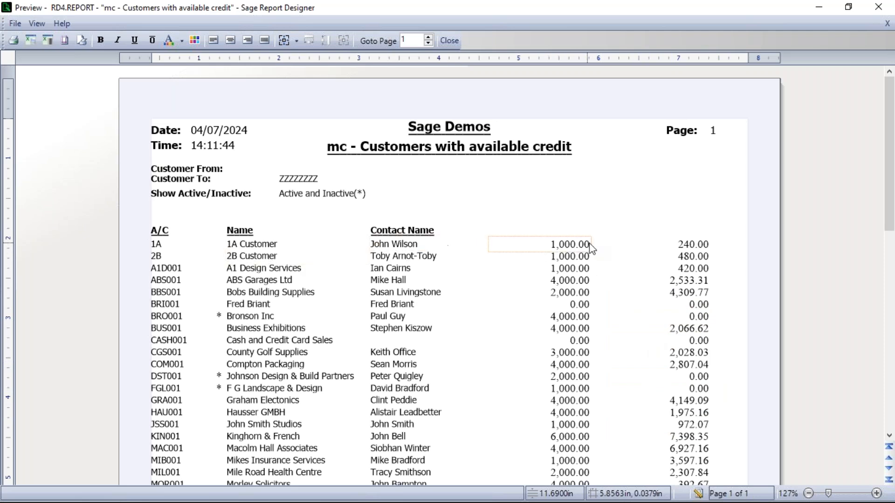
click(697, 493)
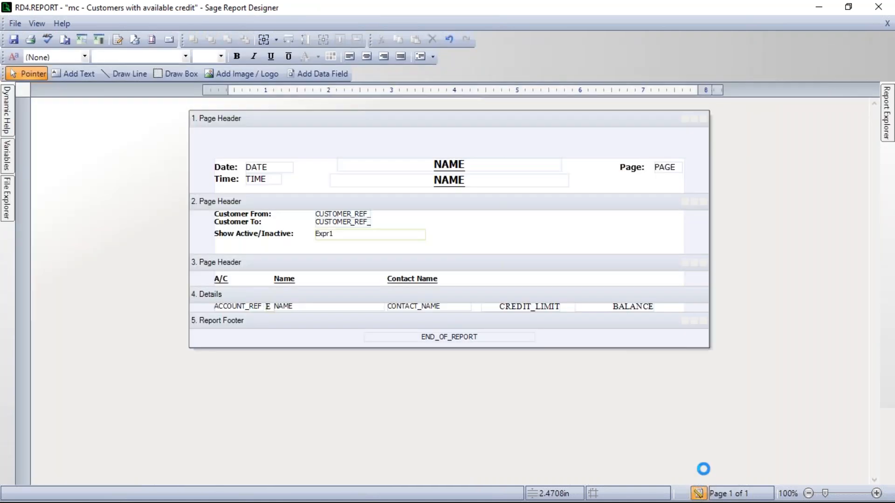
Step: Narrow the CREDIT_LIMIT and BALANCE fields to about 0.75 in each and place BALANCE directly beside CREDIT_LIMIT
click(550, 306)
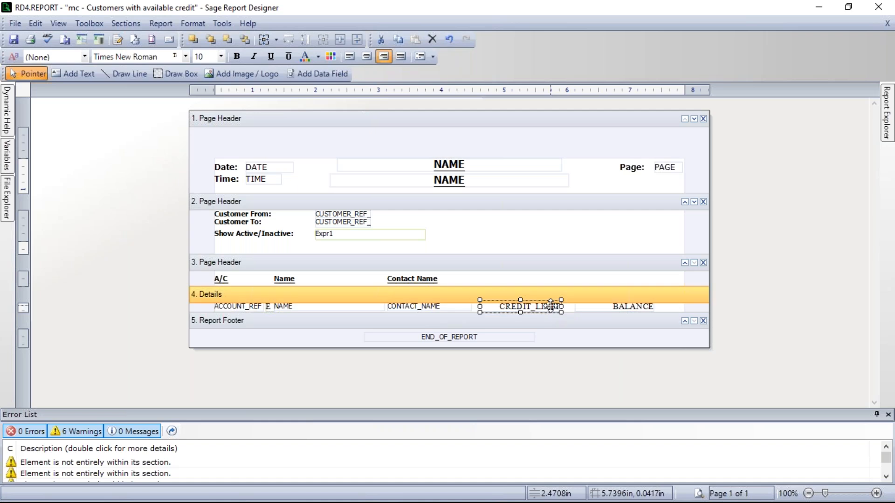
drag(562, 306, 528, 306)
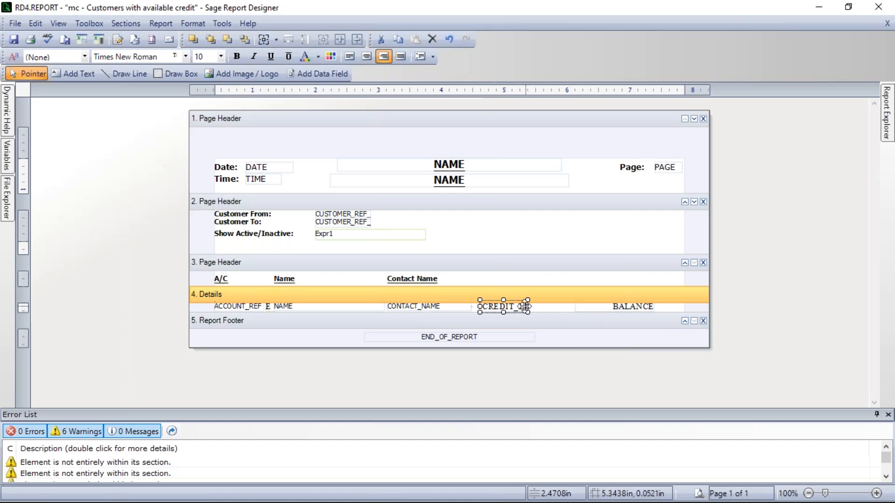
click(613, 309)
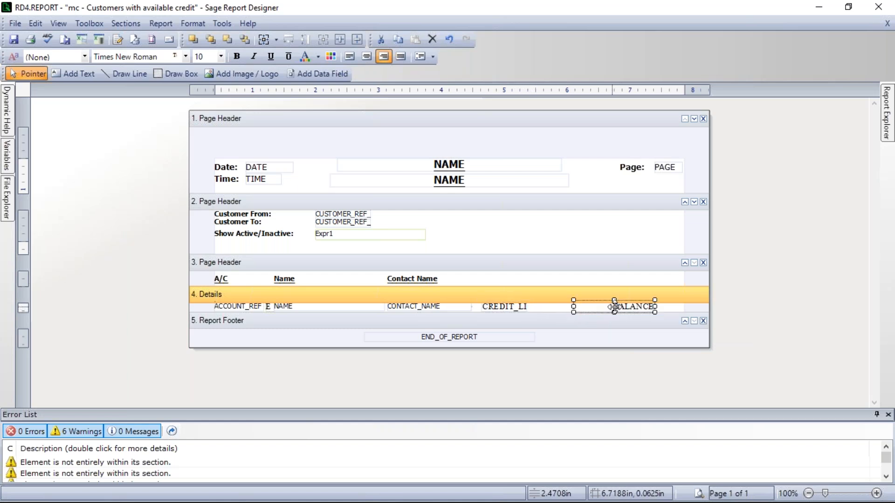
drag(654, 307, 554, 313)
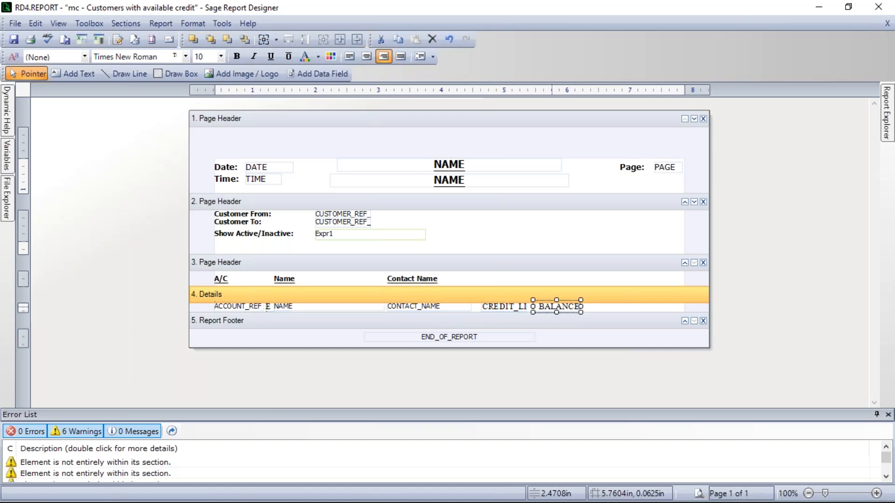
click(603, 277)
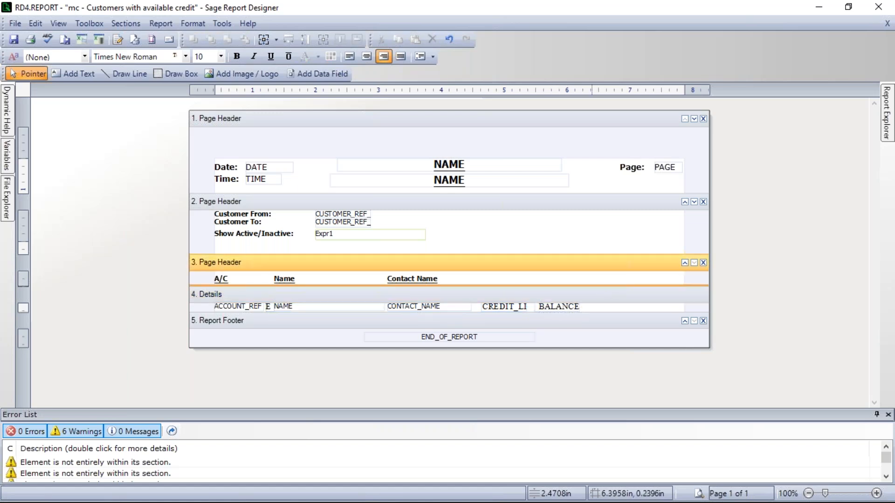
Step: Apply the Criteria Details style to the CREDIT_LIMIT and BALANCE fields, matching the NAME and CONTACT_NAME fields
click(504, 307)
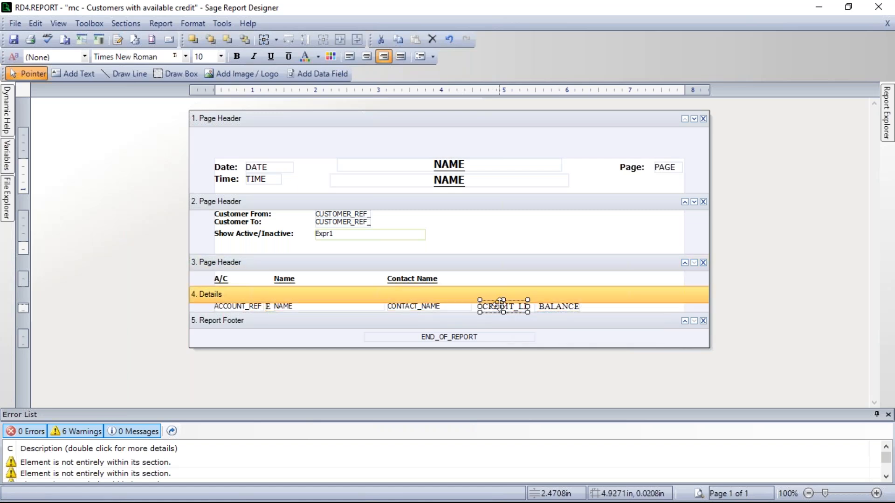
click(422, 305)
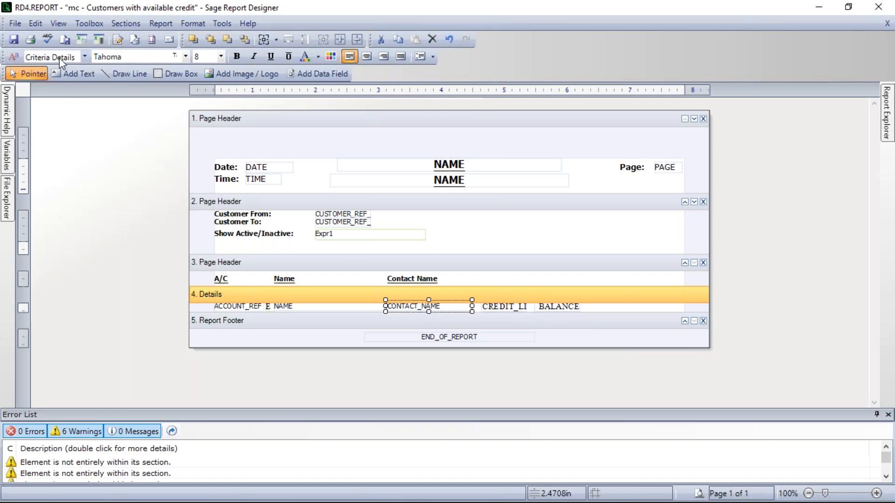
click(318, 307)
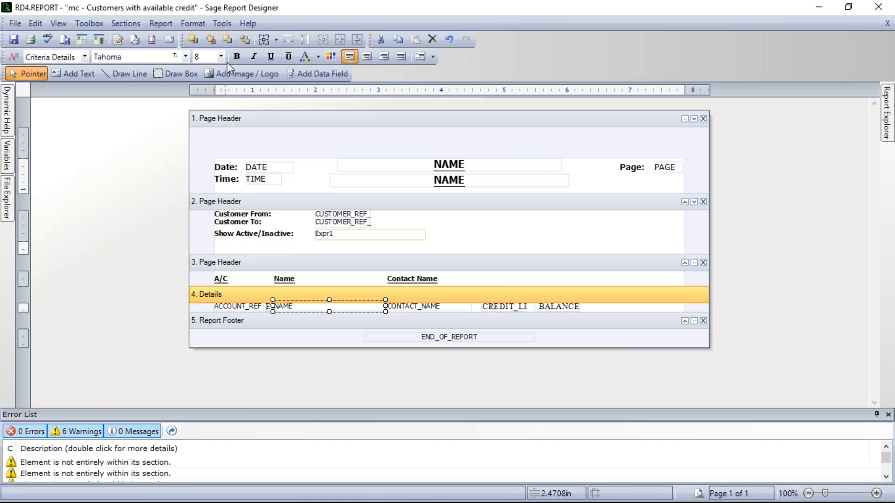
click(503, 308)
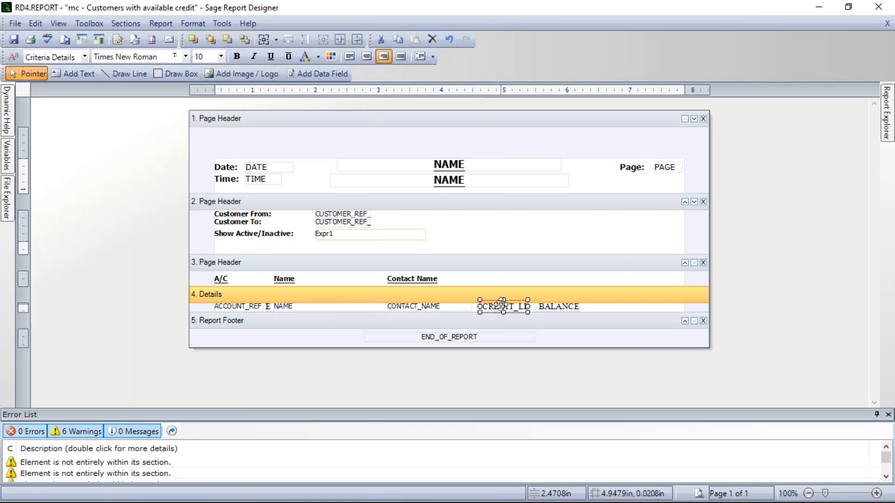
click(84, 56)
click(51, 66)
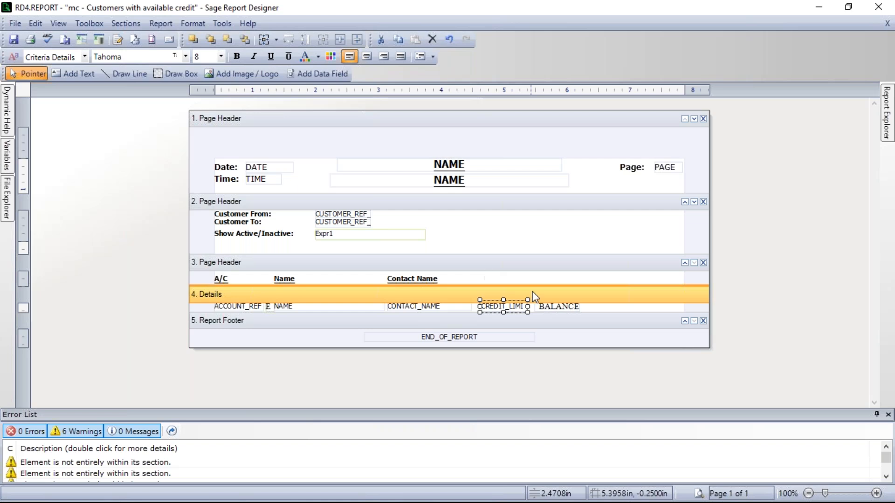
click(556, 308)
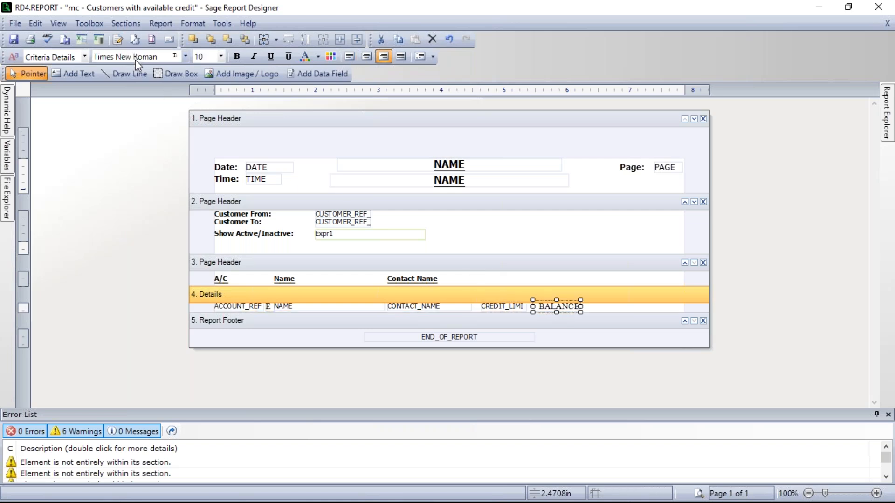
click(84, 56)
click(63, 70)
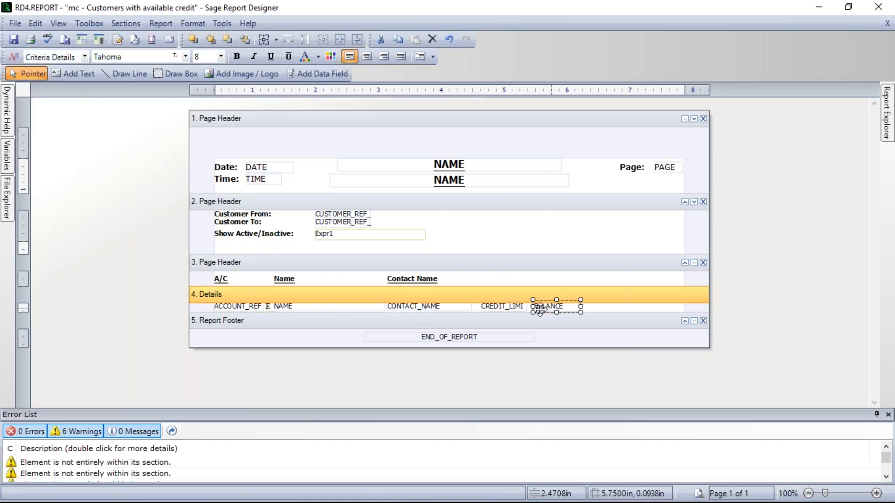
Step: Copy the Contact Name heading in the third page header and paste the copy above the CREDIT_LIMIT and BALANCE fields
click(516, 279)
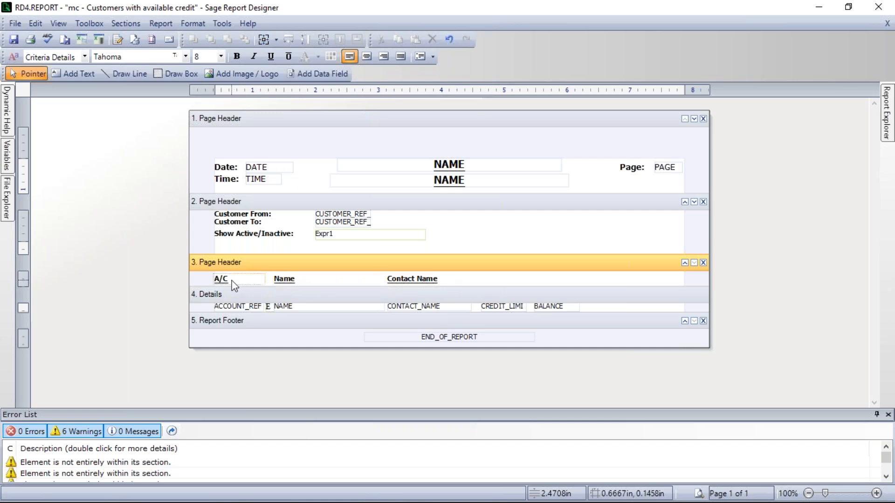
right_click(420, 279)
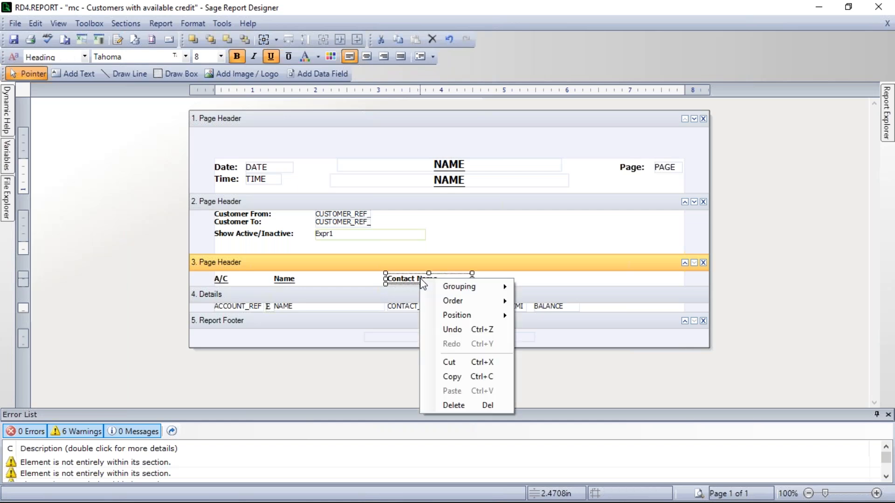
click(451, 377)
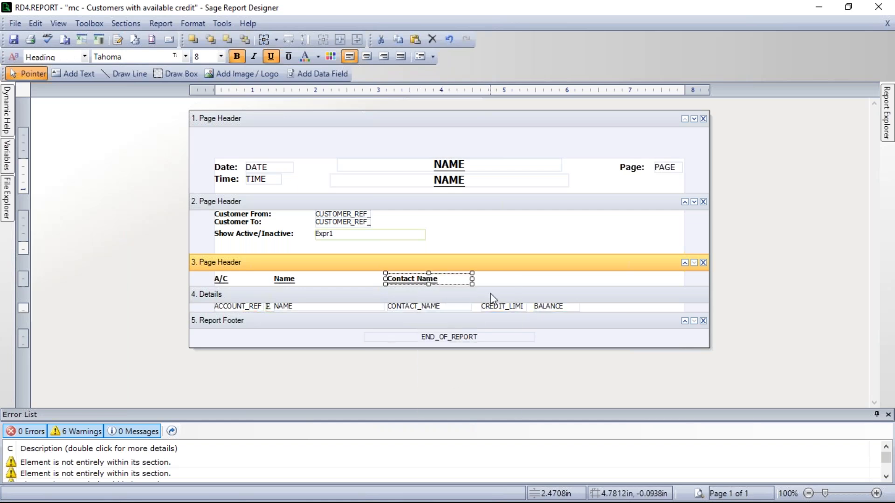
right_click(500, 280)
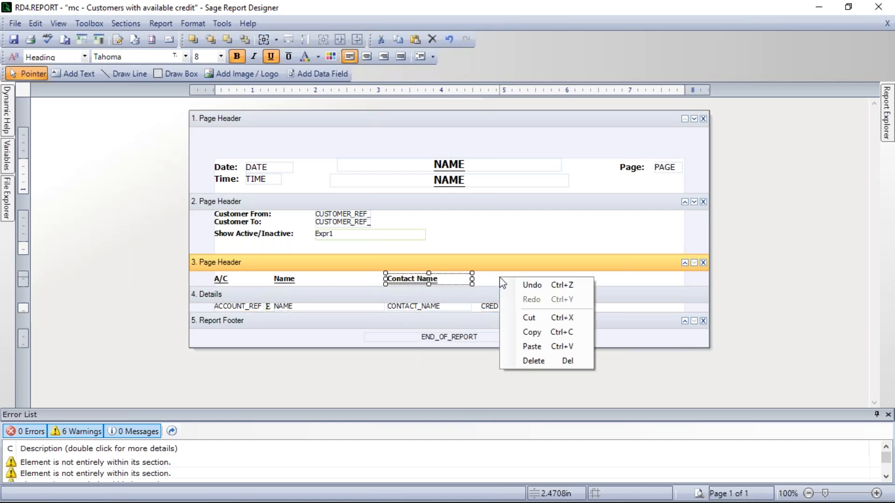
click(529, 347)
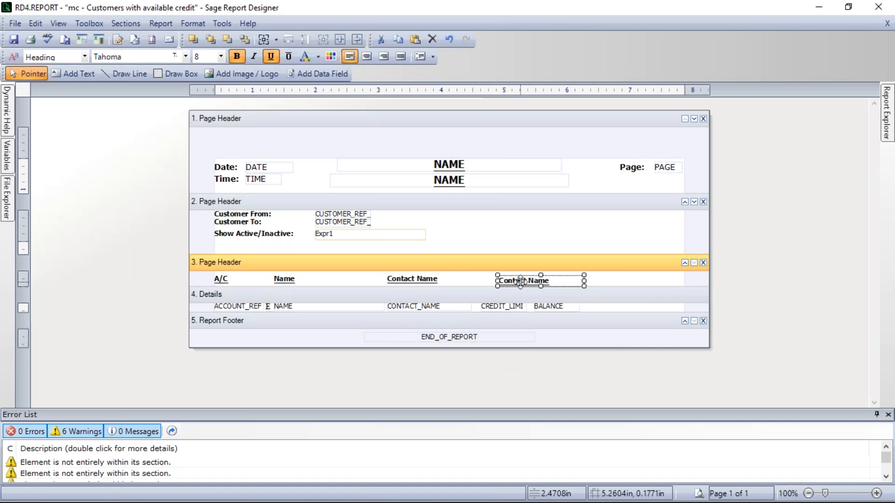
Step: Move the pasted Contact Name heading above the CREDIT_LIMIT field, level with the other headings, and change its text to Credit Limit
drag(514, 282, 484, 280)
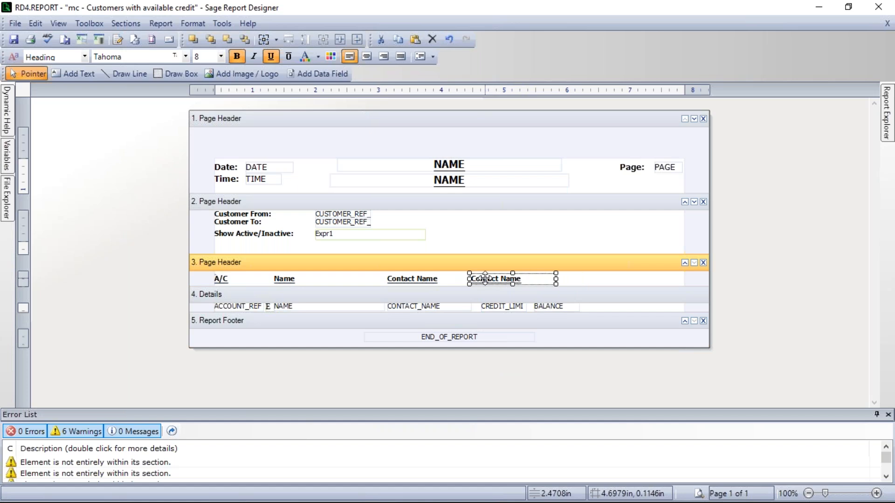
double_click(481, 280)
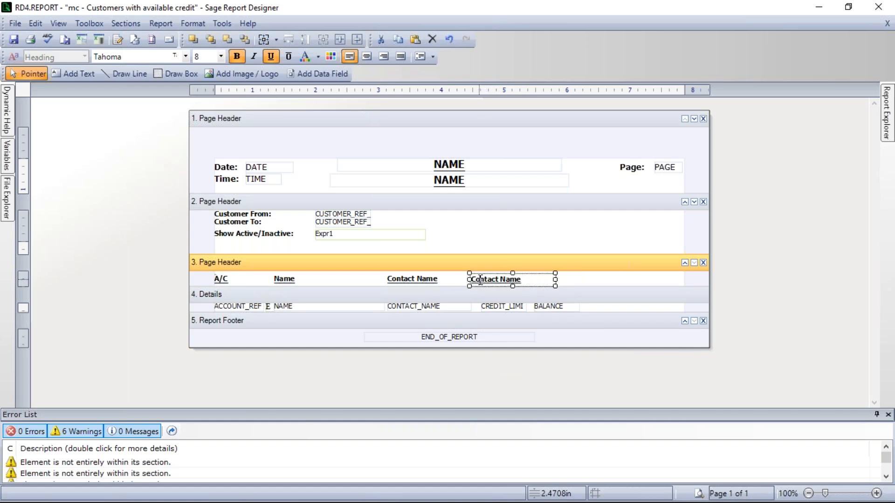
text(redit )
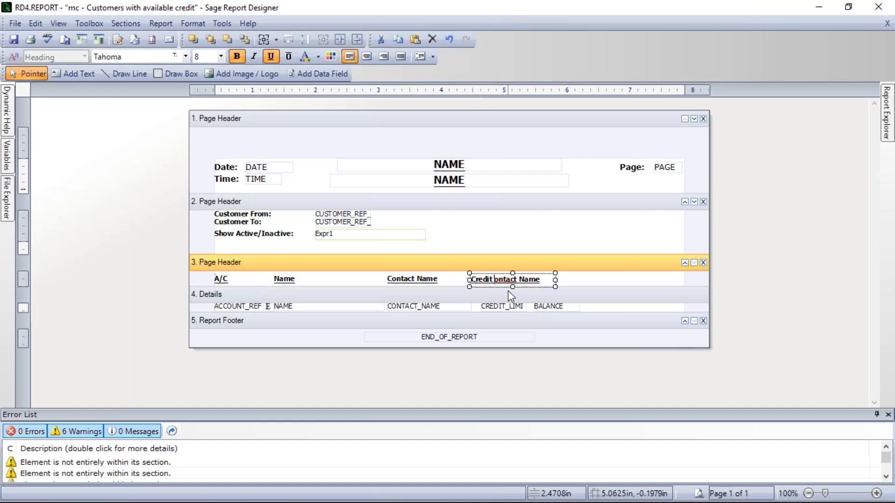
text(Limit)
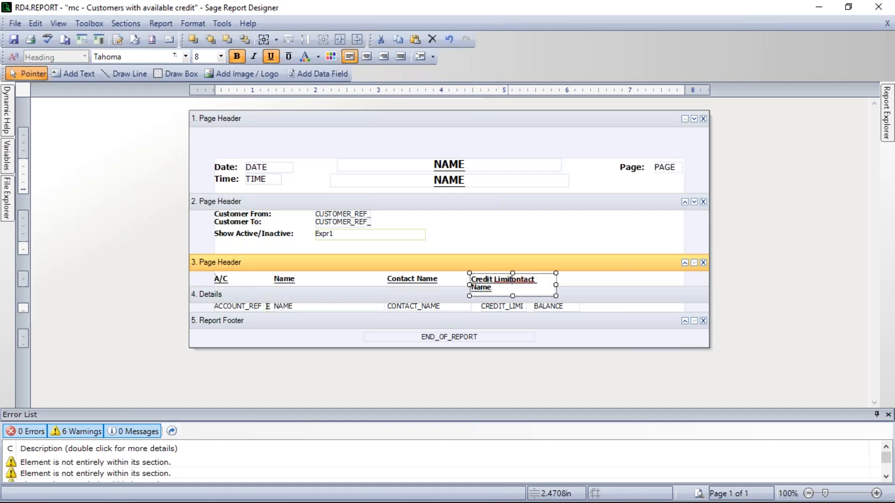
key(Delete)
key(Delete)
key(Delete)
key(Delete)
key(Delete)
key(Delete)
key(Delete)
key(Delete)
key(Delete)
key(Delete)
key(Delete)
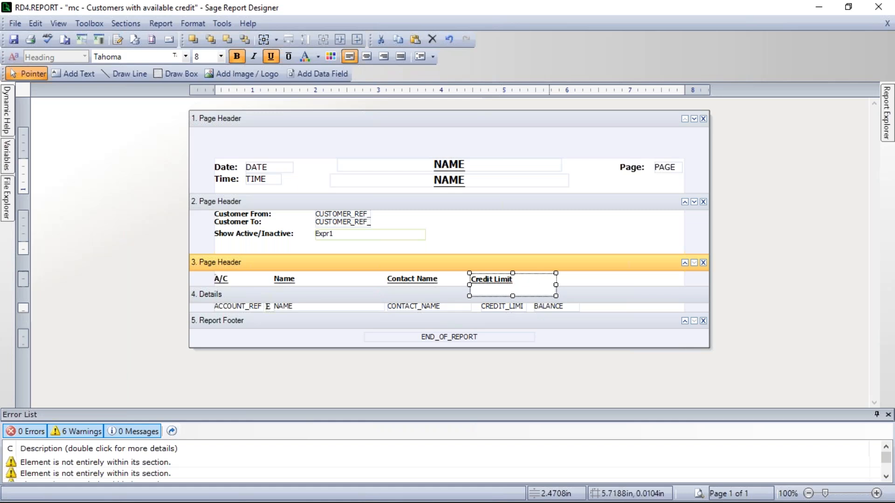
click(584, 284)
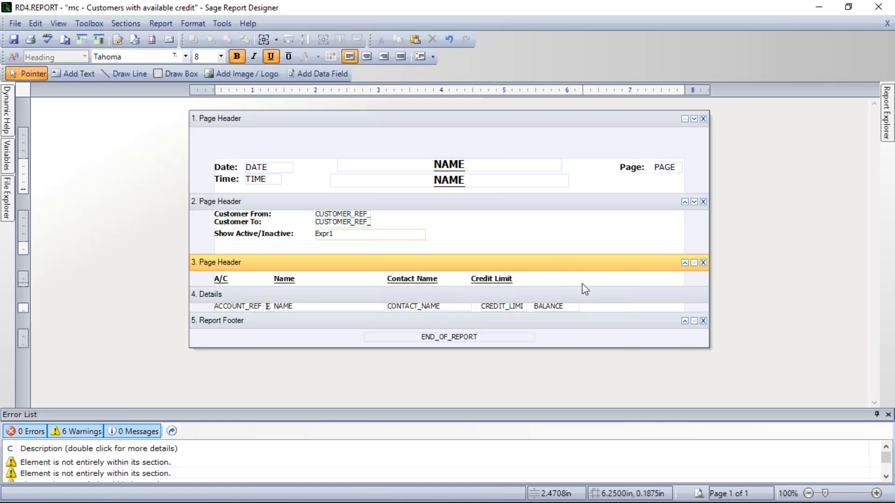
Step: Copy the Credit Limit heading in the third page header and place the copy above the BALANCE field
click(496, 281)
right_click(496, 279)
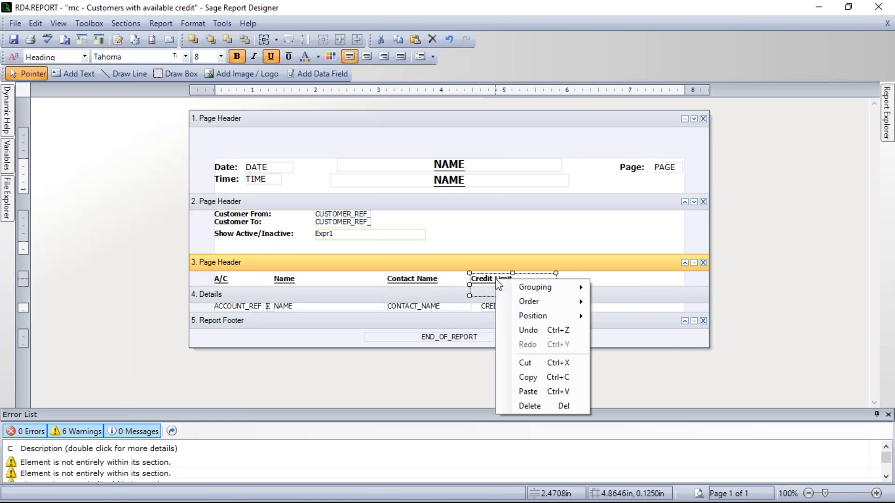
click(525, 375)
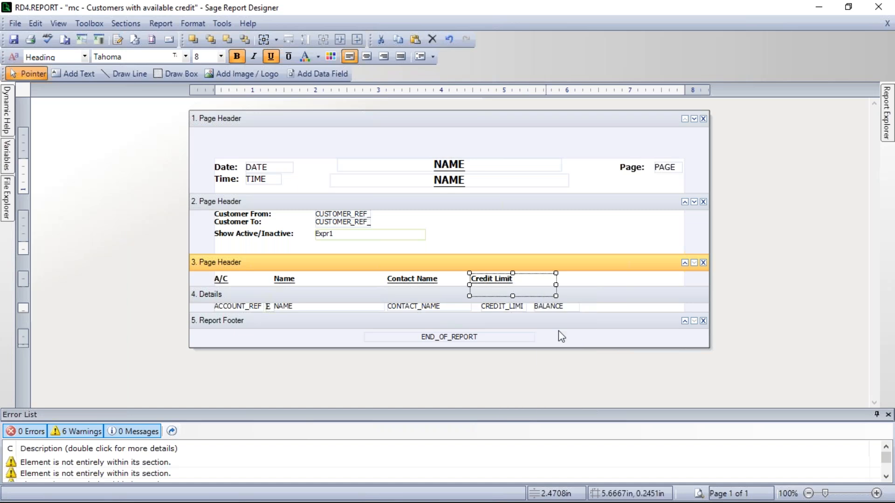
right_click(578, 280)
click(607, 349)
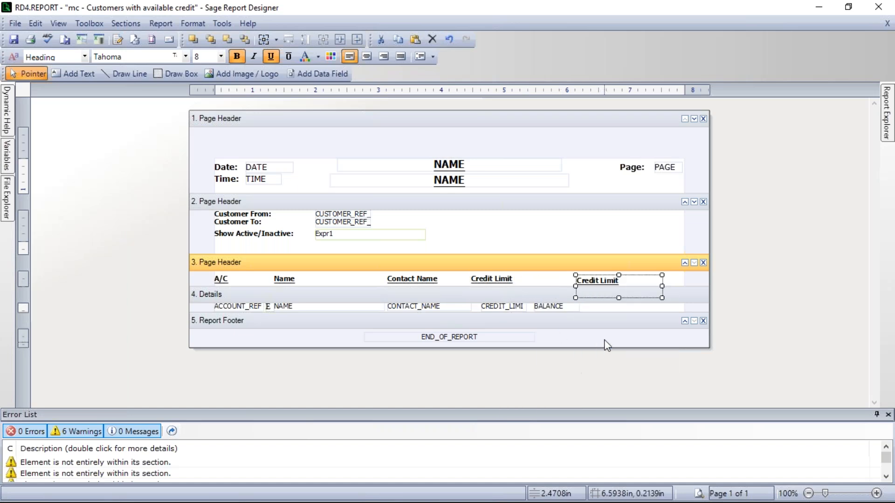
drag(599, 288, 543, 283)
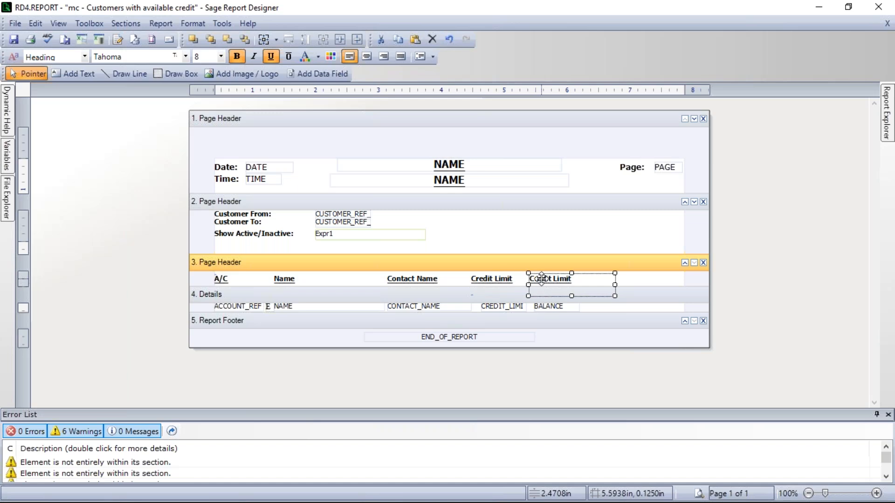
Step: Change the text of the copied heading above the BALANCE field to Balance
double_click(541, 278)
key(Delete)
key(Delete)
text(Balance)
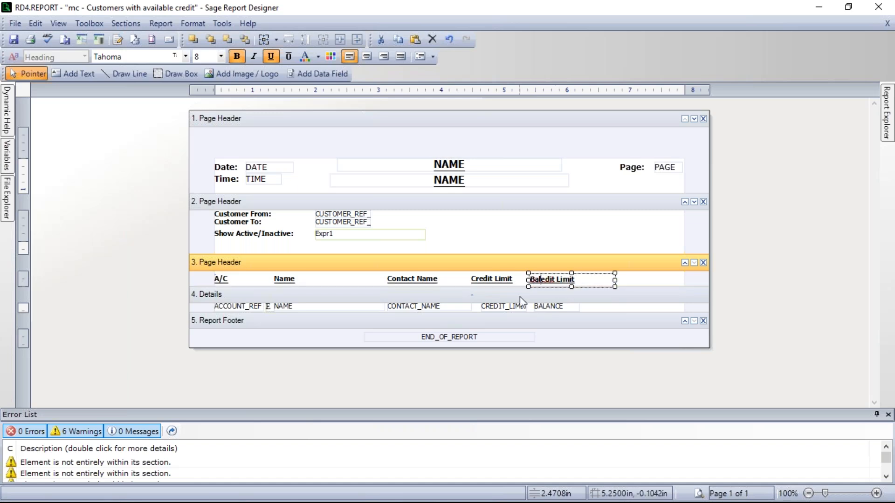
key(Delete)
key(Delete)
key(Delete)
key(Delete)
key(Delete)
key(Delete)
key(Delete)
key(Delete)
key(Delete)
key(Delete)
click(667, 233)
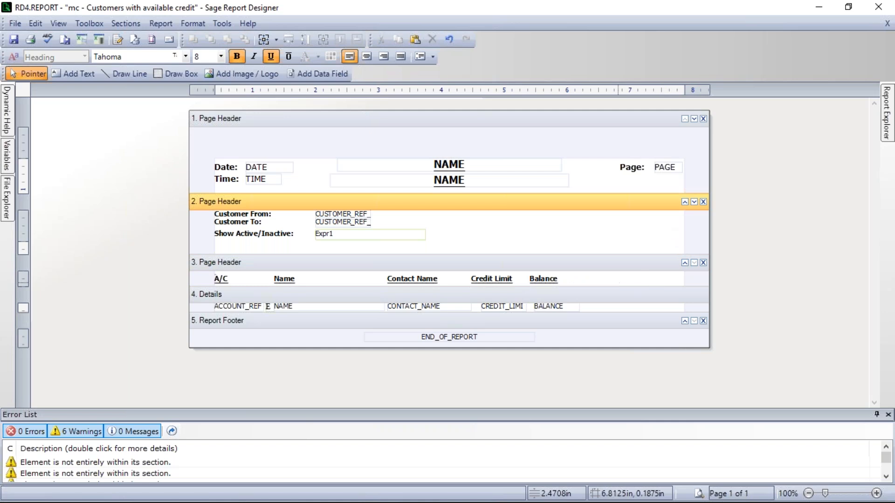
Step: Preview the report with the default criteria to check the new headings, return to the design view and close the Error List
click(698, 494)
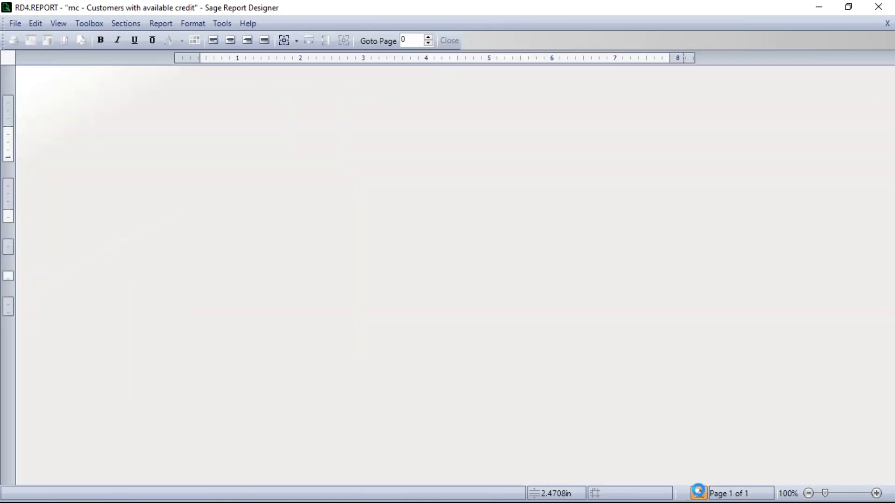
click(549, 316)
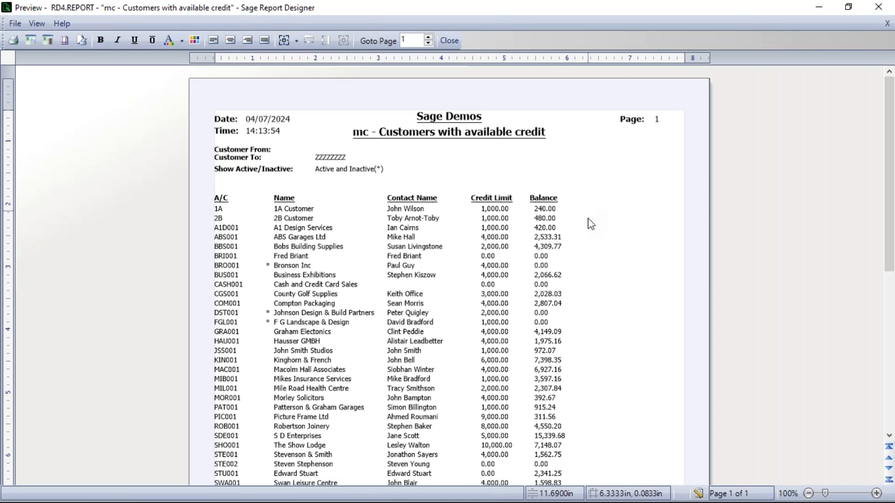
click(698, 493)
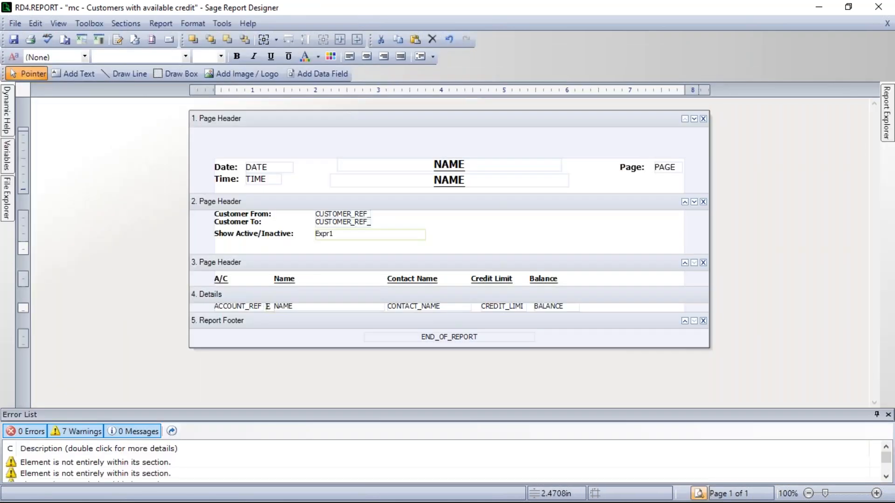
click(887, 414)
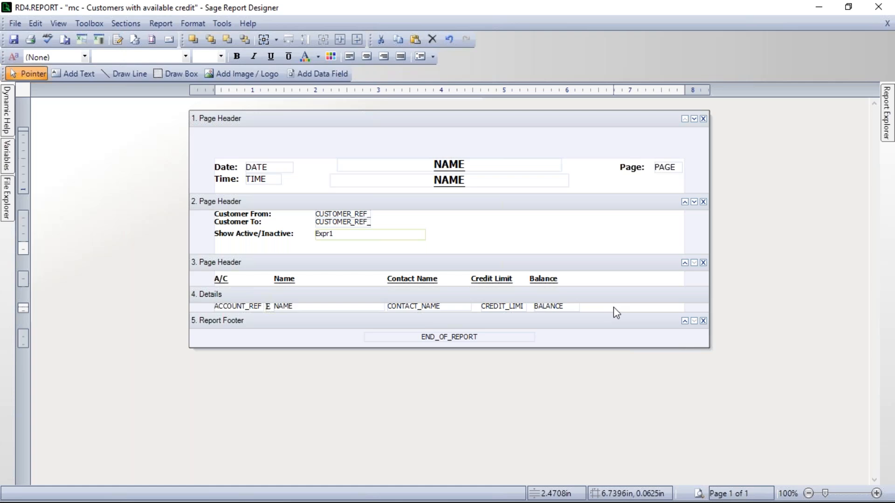
click(88, 23)
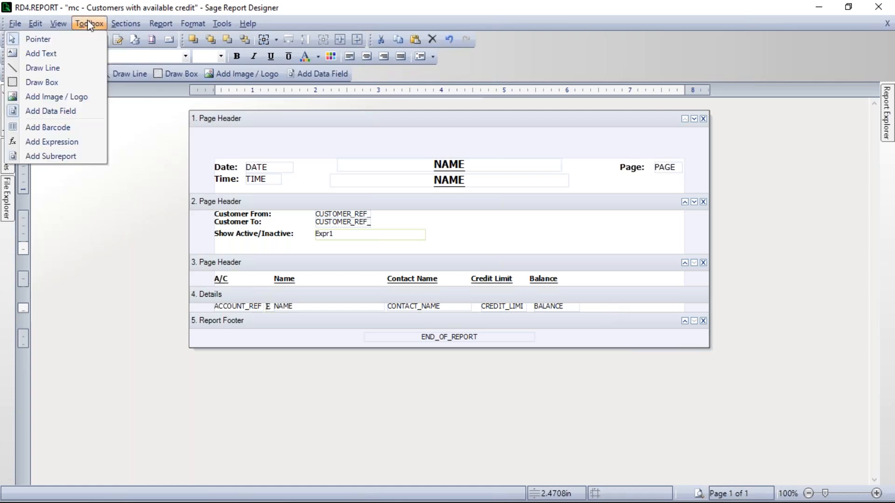
click(62, 142)
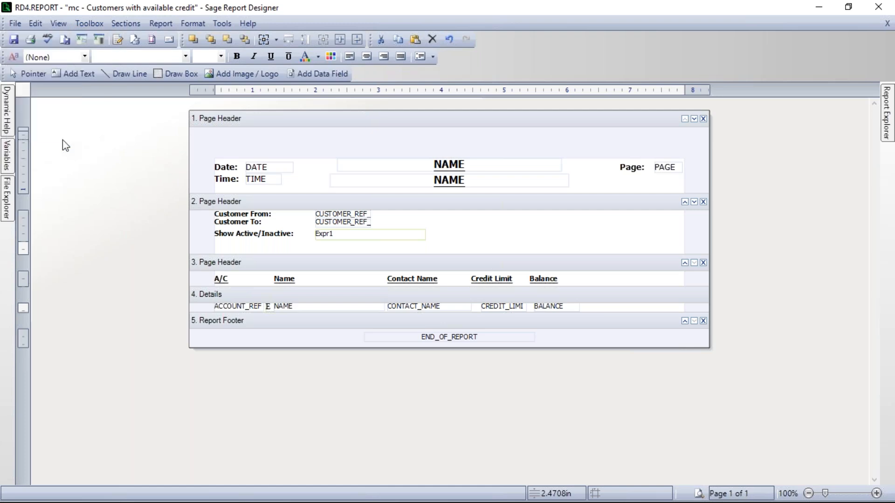
click(590, 306)
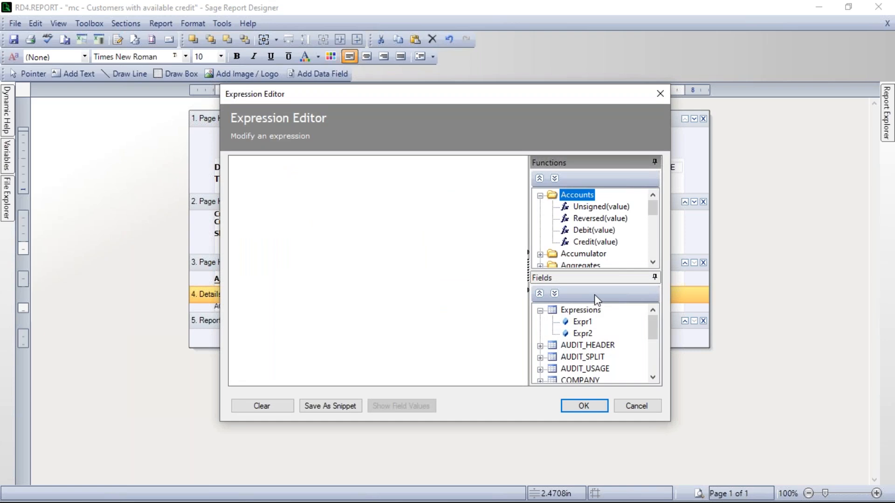
click(636, 406)
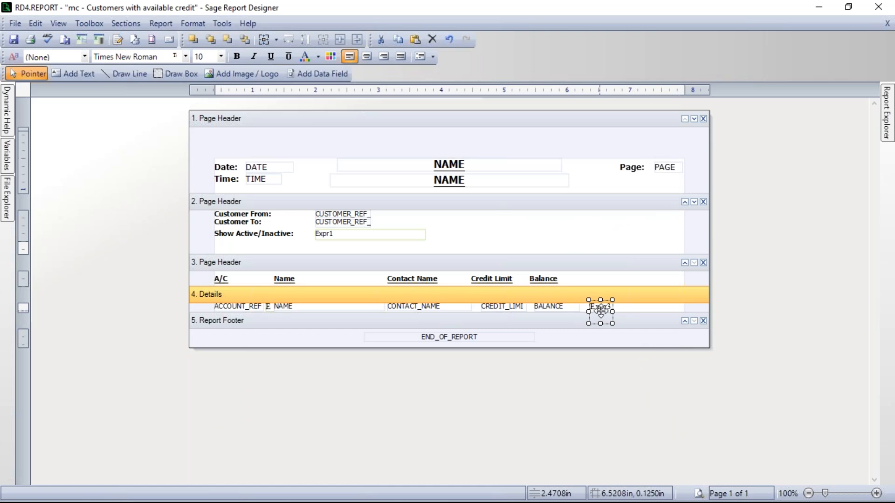
key(Delete)
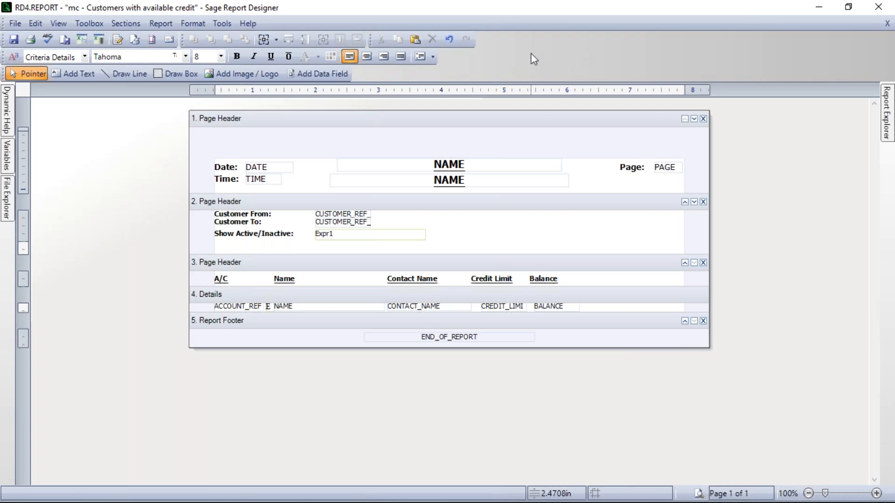
Step: Show the Toolbox - Advanced toolbar and hide it again
right_click(563, 58)
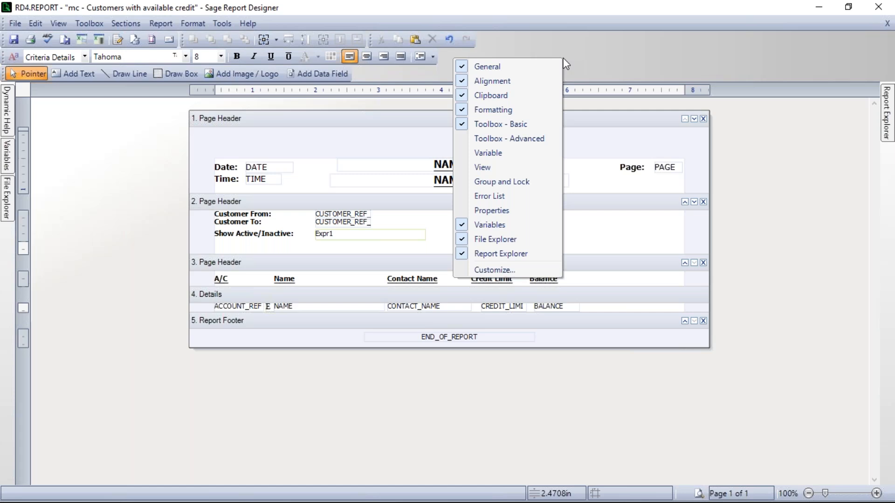
click(491, 138)
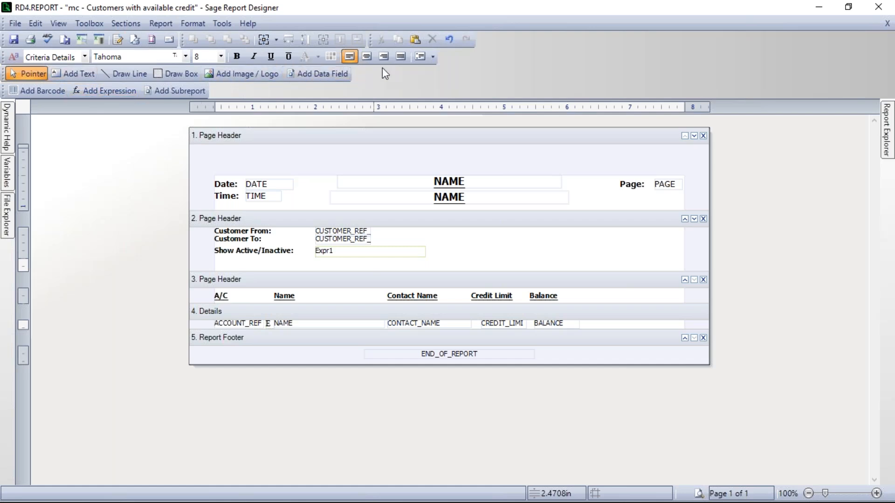
right_click(461, 79)
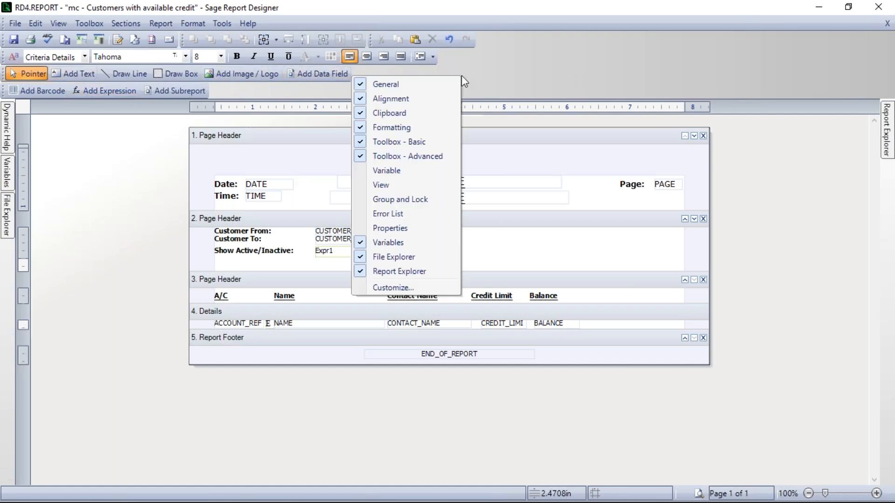
click(413, 156)
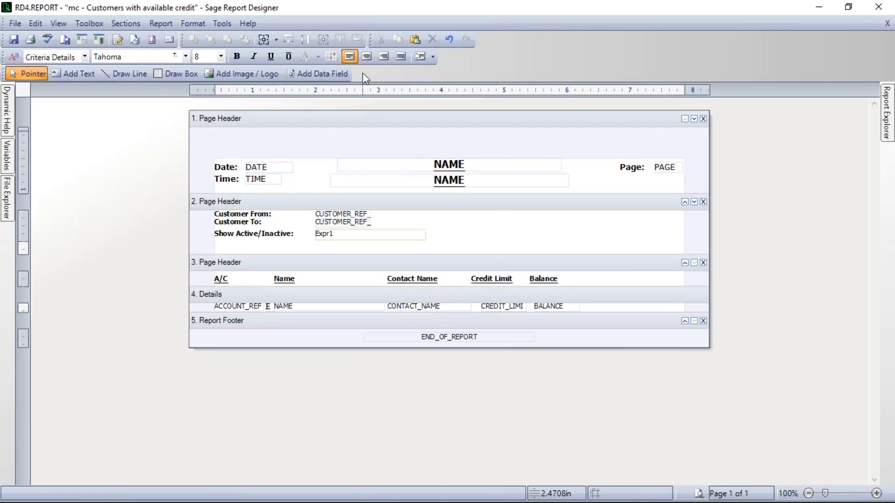
Step: Add a new expression to the Details section beside the BALANCE field
click(79, 22)
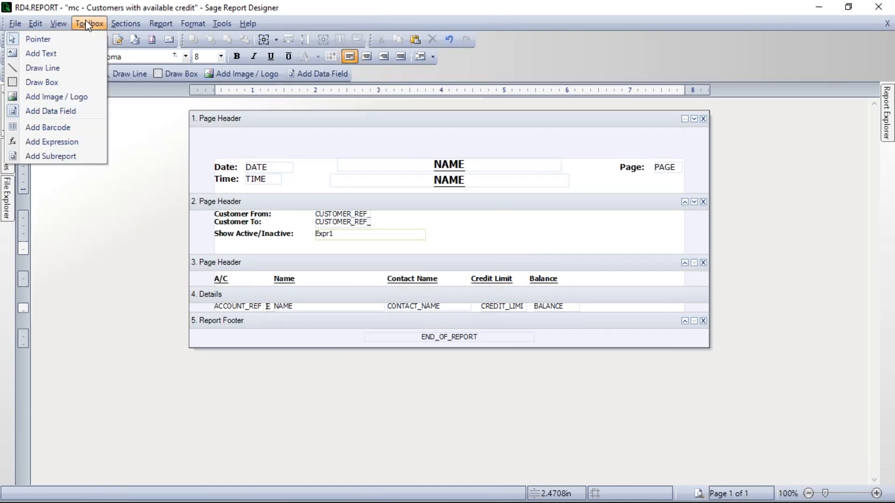
click(65, 140)
click(598, 304)
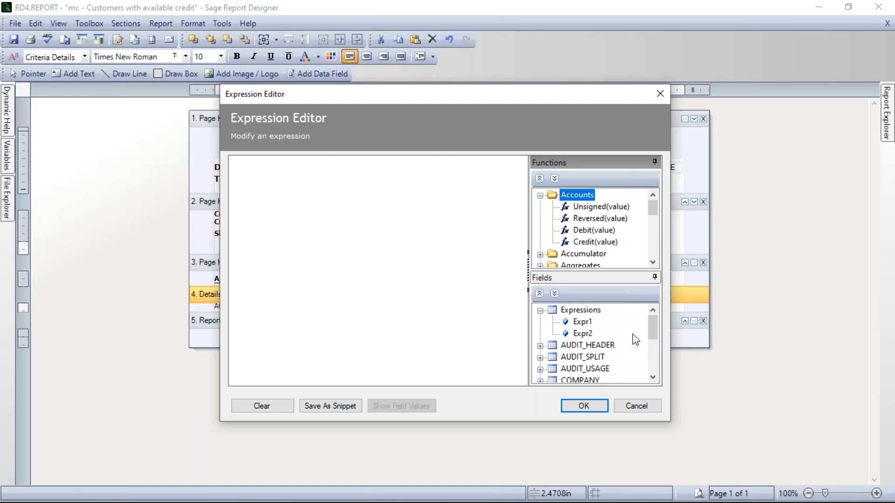
Step: Look through the function groups available for the expression and examine the Operators group
click(540, 195)
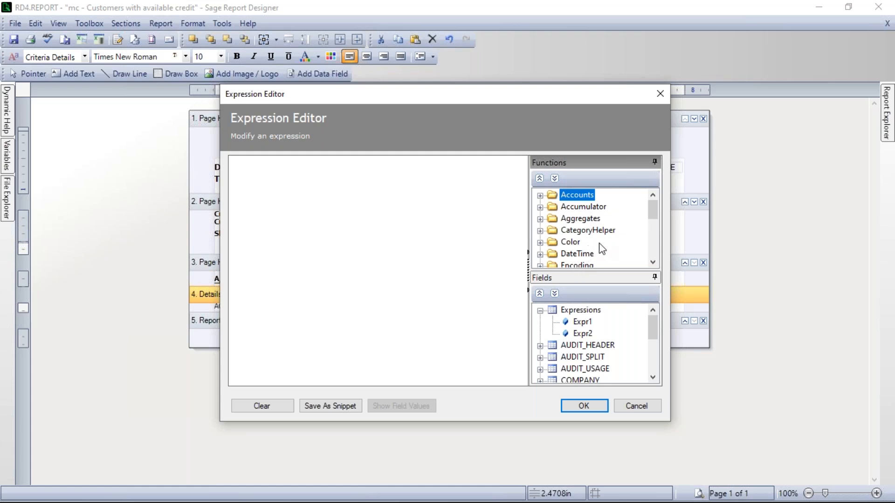
click(653, 263)
click(653, 262)
click(653, 262)
click(653, 262)
click(653, 263)
click(653, 263)
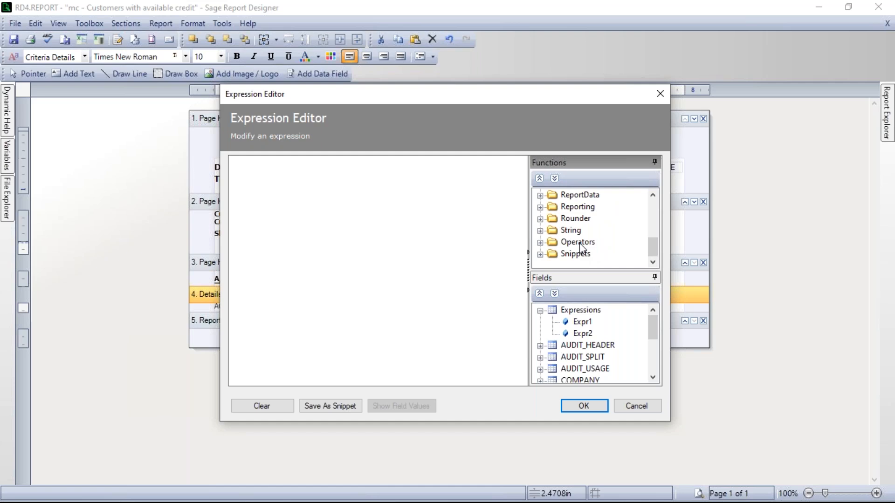
click(540, 244)
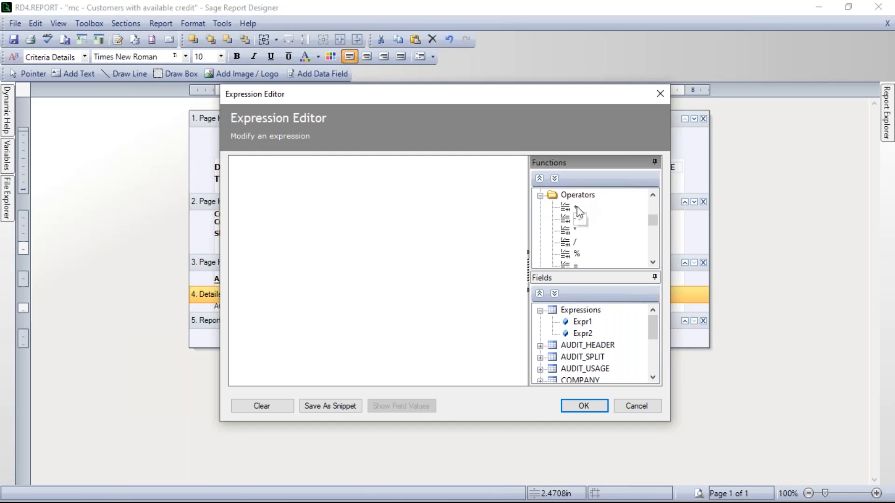
click(539, 195)
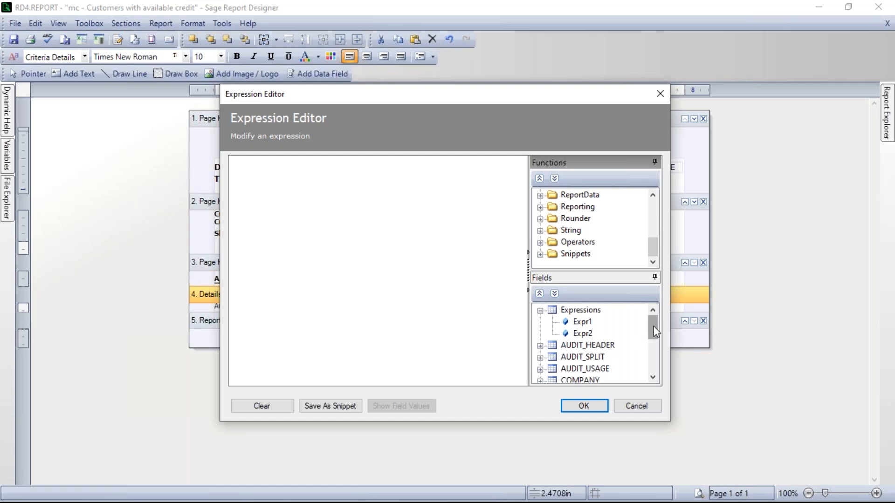
Step: Insert the CREDIT_LIMIT field from the SALES_LEDGER table into the expression
drag(652, 329, 652, 361)
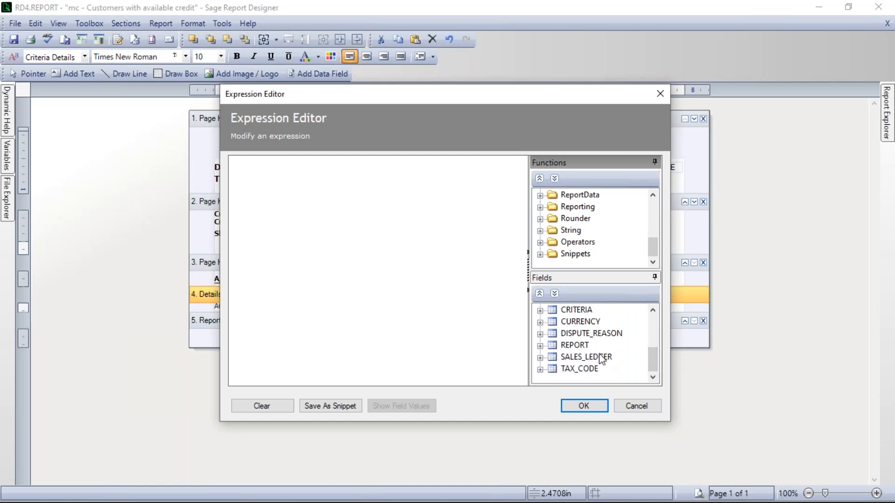
click(540, 357)
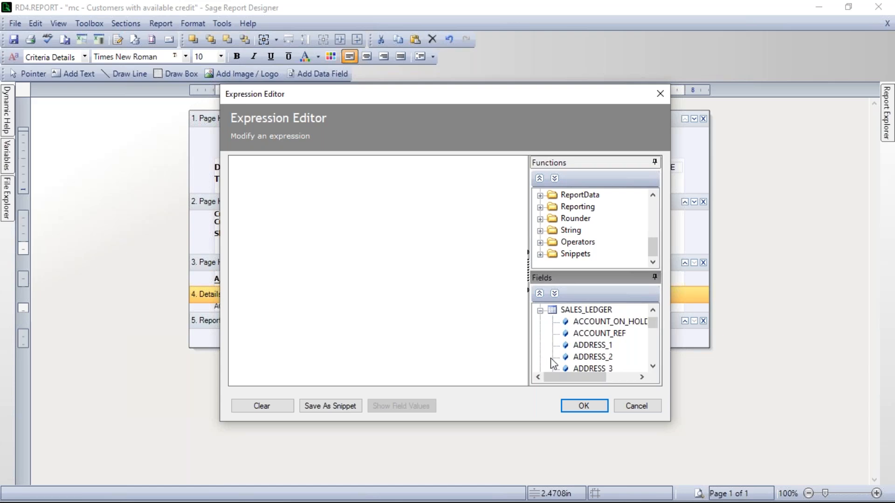
click(652, 367)
click(652, 367)
click(652, 366)
click(651, 367)
click(651, 367)
click(652, 367)
click(652, 366)
click(652, 366)
click(651, 366)
click(652, 367)
click(652, 367)
click(652, 367)
click(652, 367)
click(651, 367)
click(652, 367)
click(652, 367)
click(652, 367)
click(652, 366)
click(652, 366)
click(652, 367)
click(652, 367)
click(652, 367)
click(652, 367)
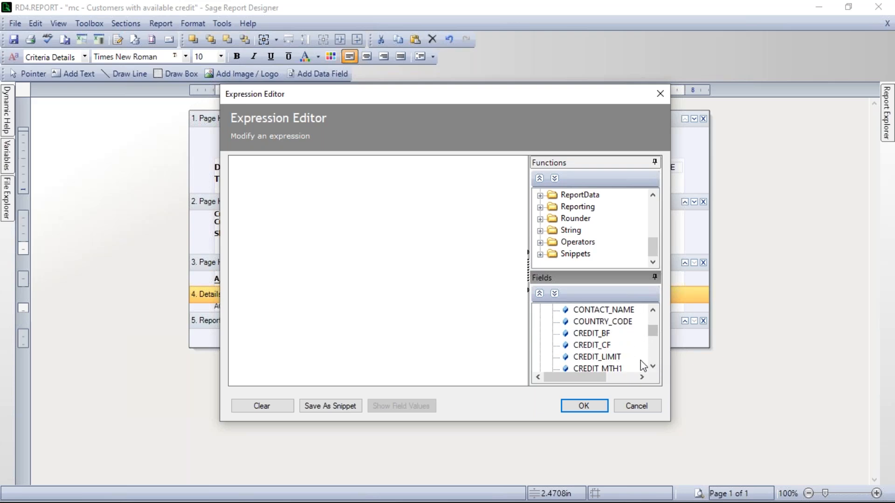
click(606, 357)
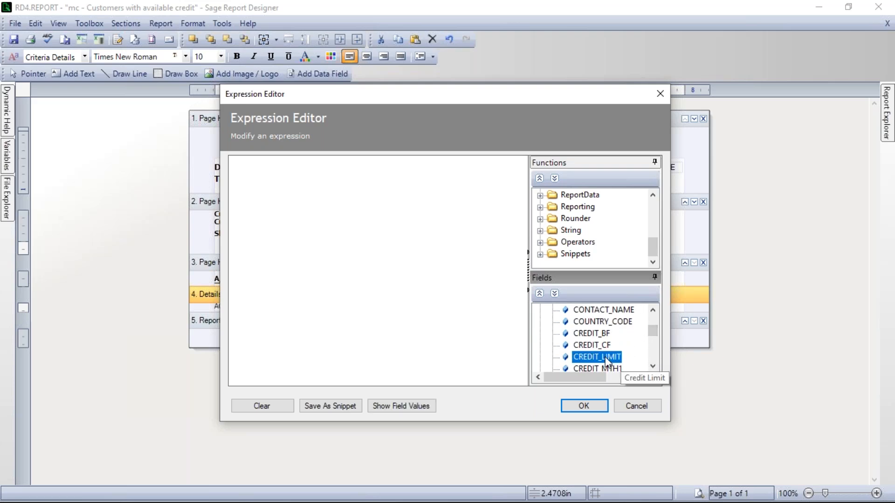
double_click(605, 358)
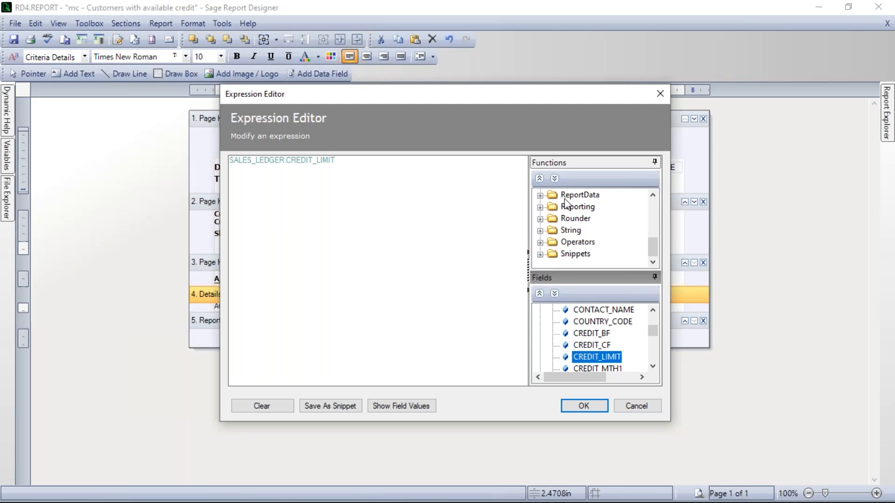
Step: Append the minus operator from the Operators group after SALES_LEDGER.CREDIT_LIMIT in the expression
click(540, 242)
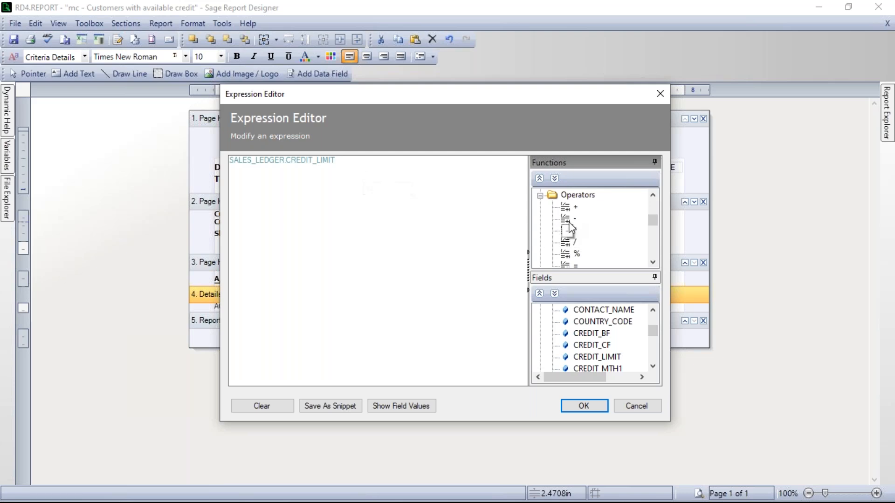
click(353, 163)
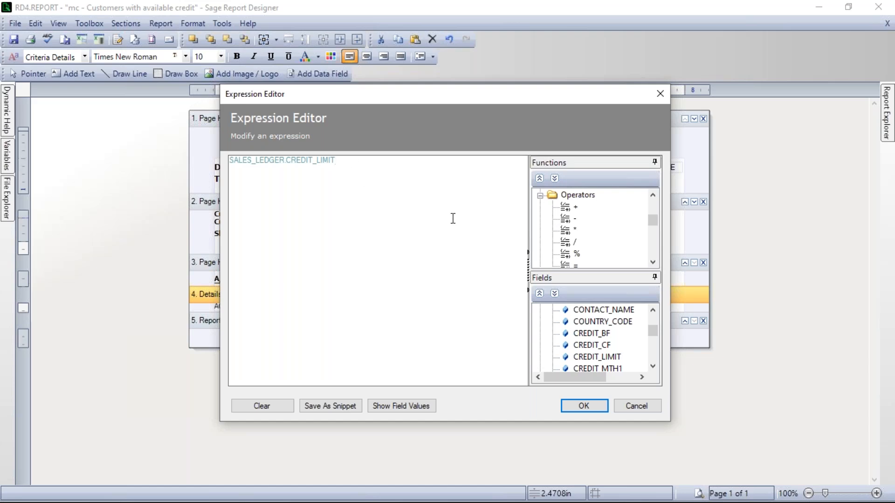
click(575, 220)
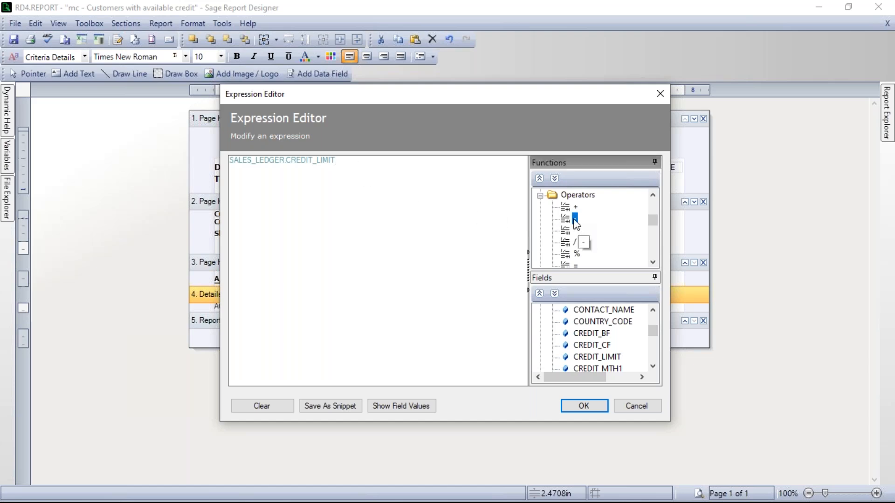
drag(577, 223, 336, 167)
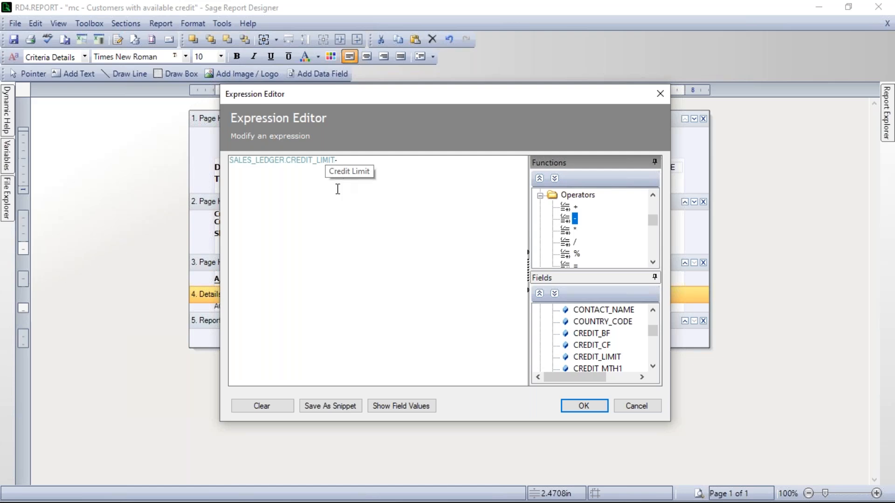
click(346, 159)
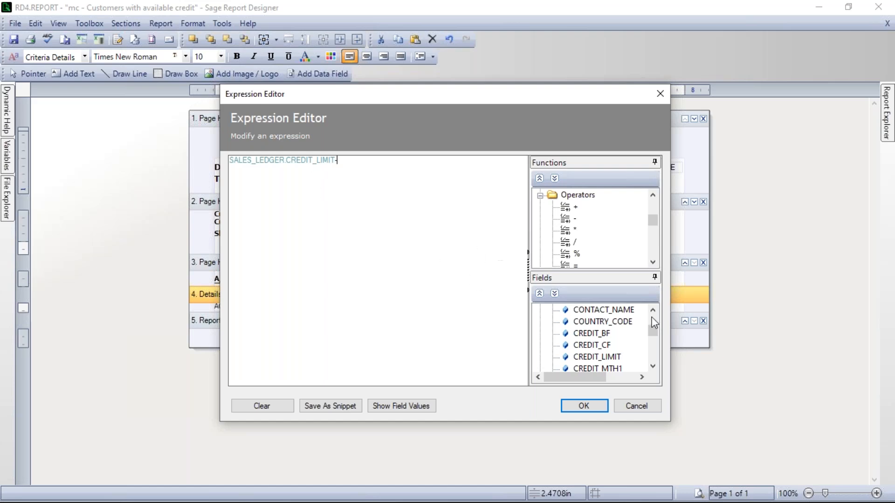
Step: Append the SALES_LEDGER BALANCE field after the minus sign in the expression
scroll(654, 315, up, 4)
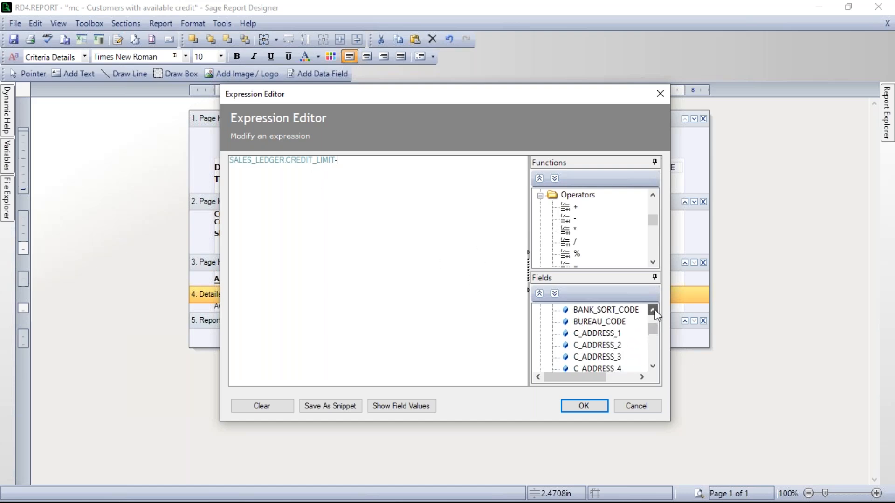
scroll(654, 315, up, 3)
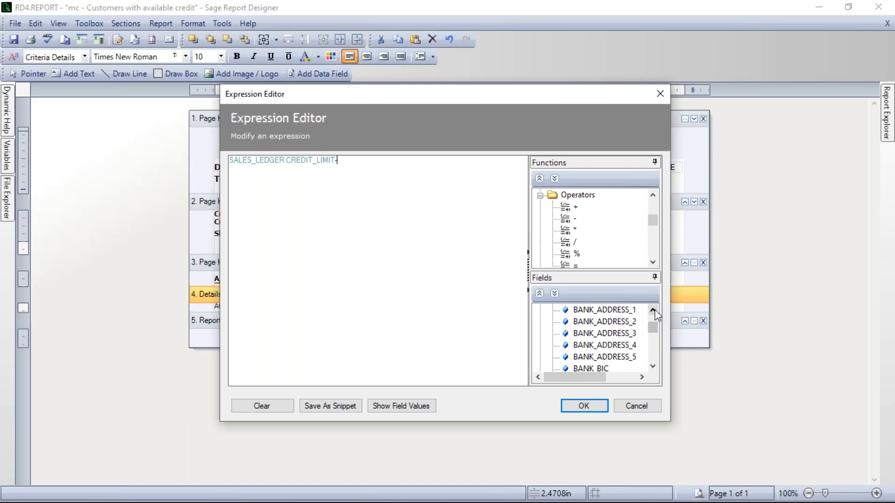
scroll(654, 313, up, 5)
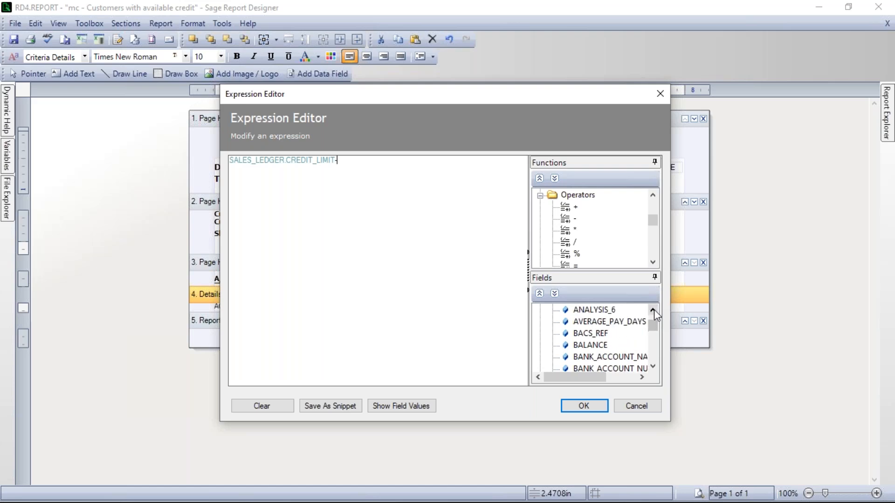
click(586, 346)
double_click(586, 349)
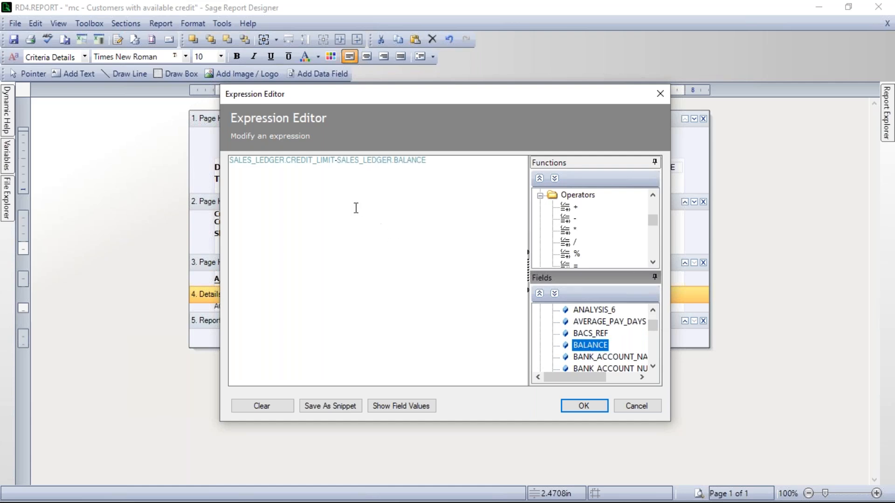
Step: Put a space on each side of the minus sign and accept the expression
click(336, 162)
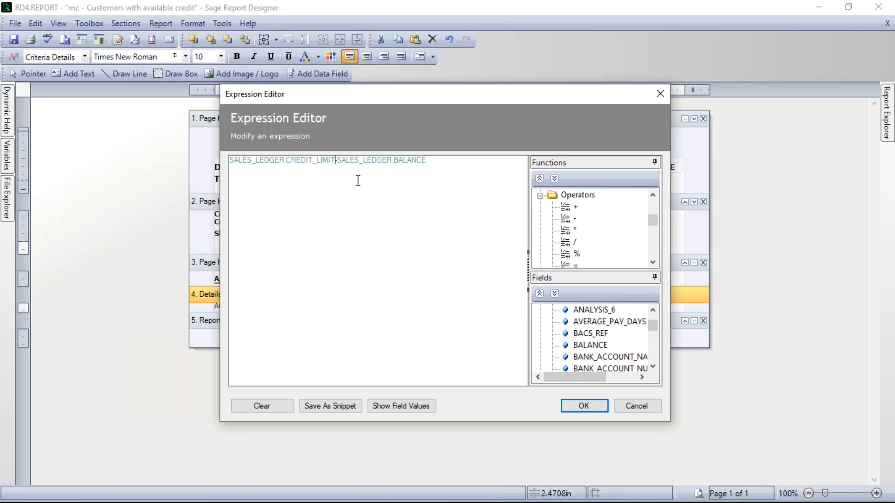
key(Right)
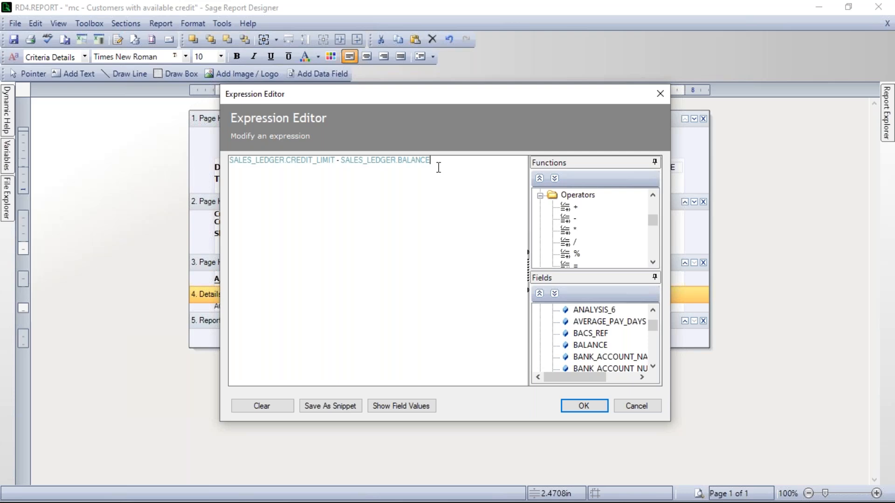
click(585, 406)
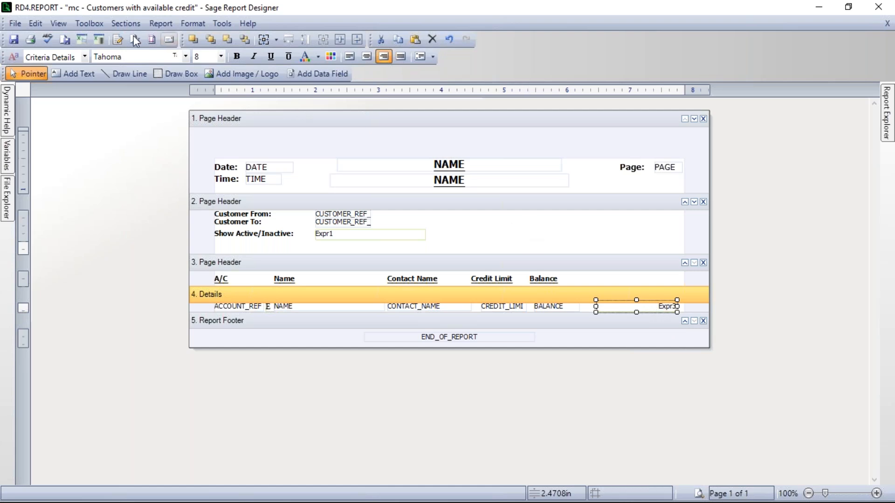
Step: Show the properties of the new expression field and set the Properties pane to hide automatically
click(57, 24)
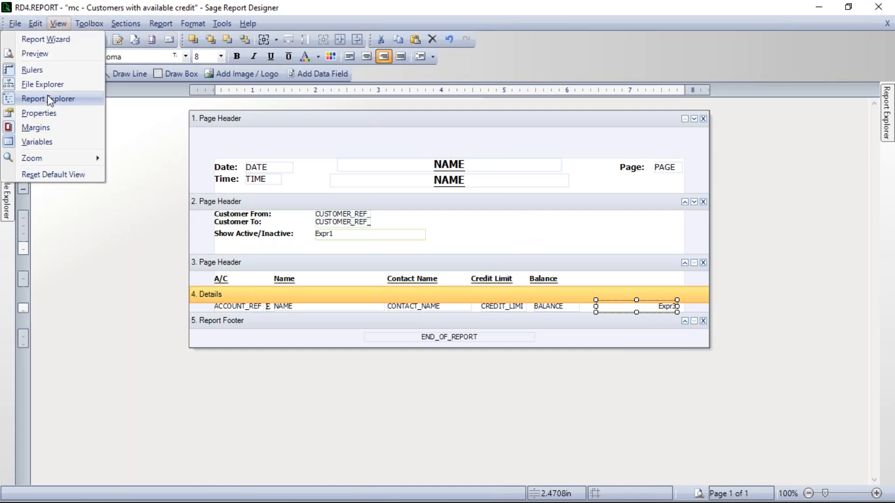
click(45, 113)
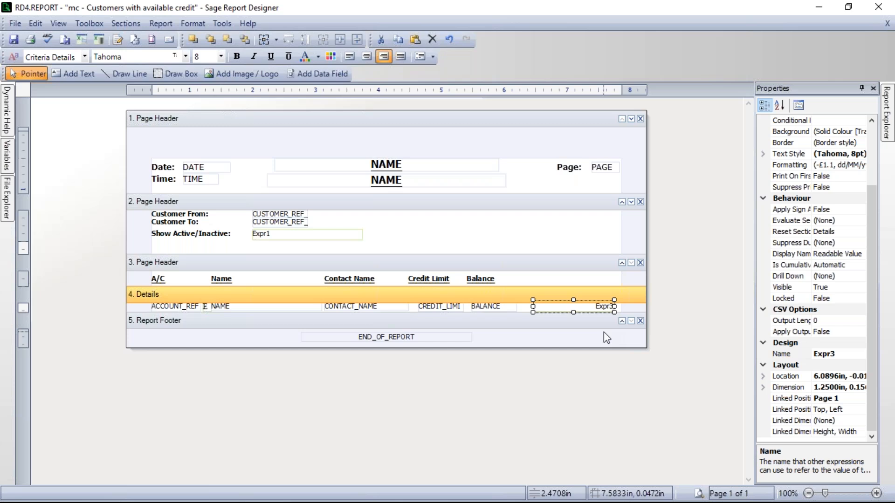
click(861, 88)
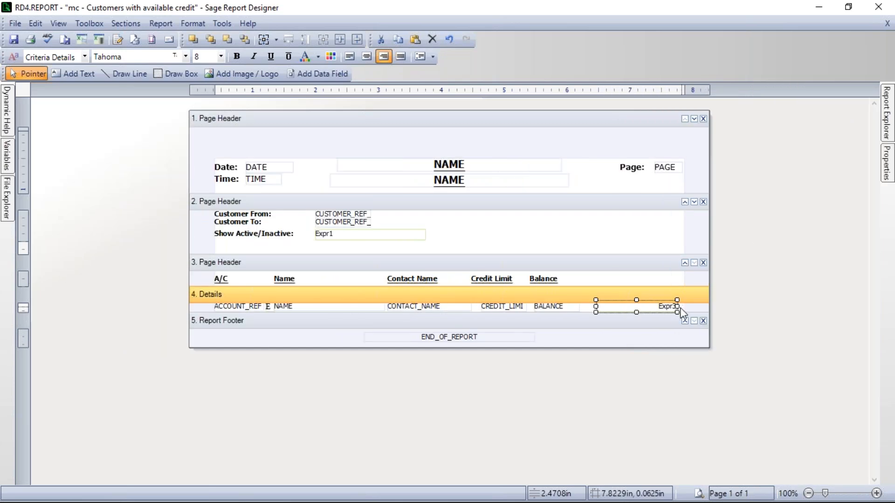
Step: Narrow the new expression field in the Details section and place a copy of the Balance heading above it
drag(675, 306, 624, 307)
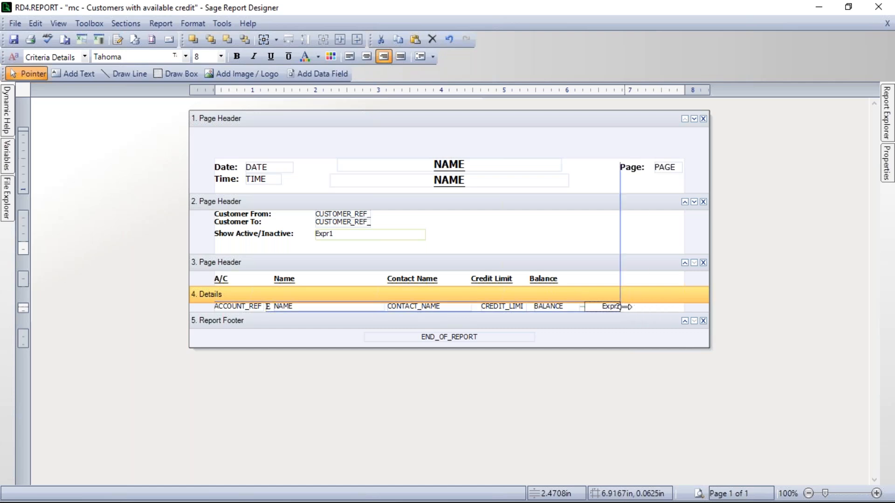
right_click(546, 278)
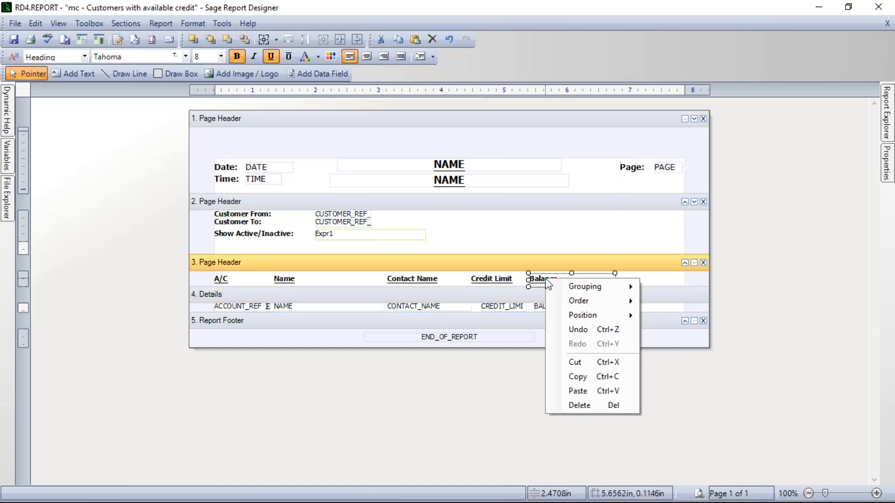
click(580, 376)
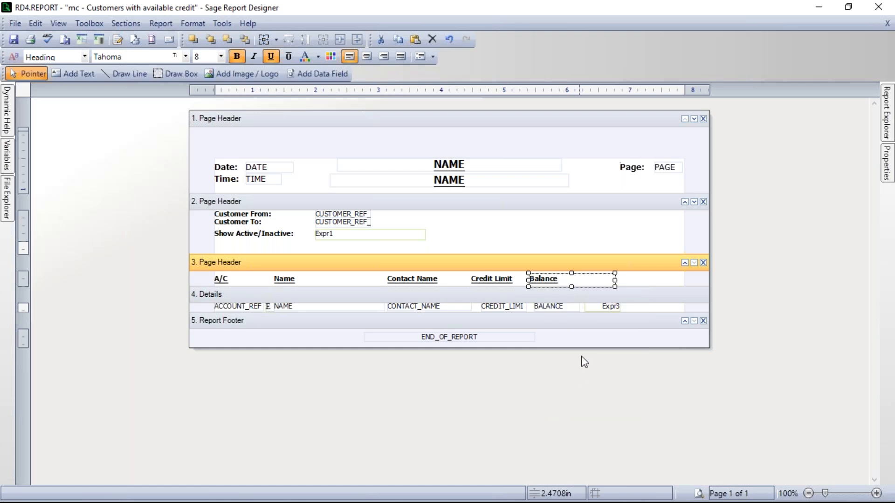
click(623, 280)
right_click(622, 278)
click(642, 348)
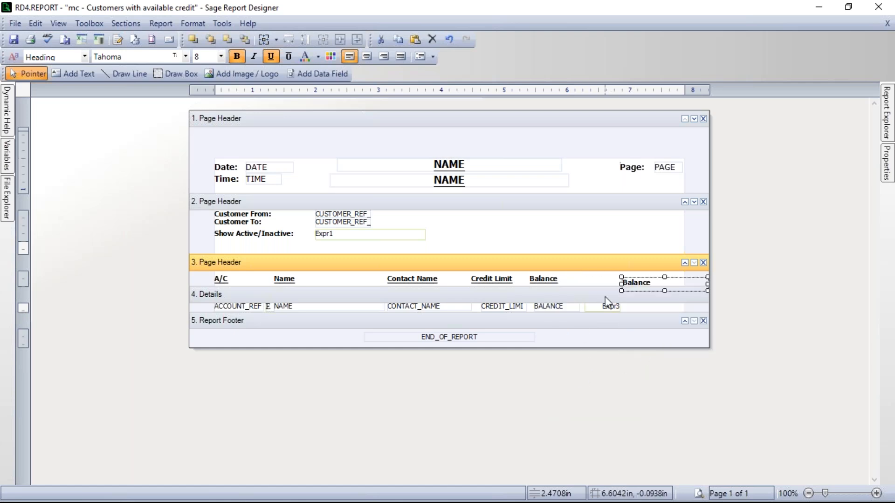
drag(631, 283, 588, 278)
Step: Change the copied heading's text to "Available" and narrow its box to match the expression column
double_click(592, 279)
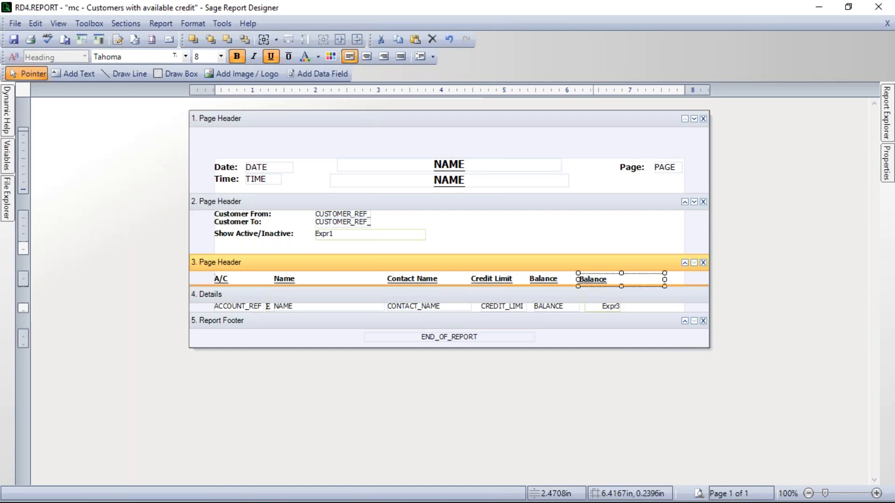
text(Avaiallb)
text(e)
key(BackSpace)
key(BackSpace)
key(BackSpace)
key(BackSpace)
key(BackSpace)
text(lable)
key(Delete)
key(Delete)
key(Delete)
key(Delete)
key(Delete)
key(Delete)
key(Delete)
drag(664, 280, 622, 280)
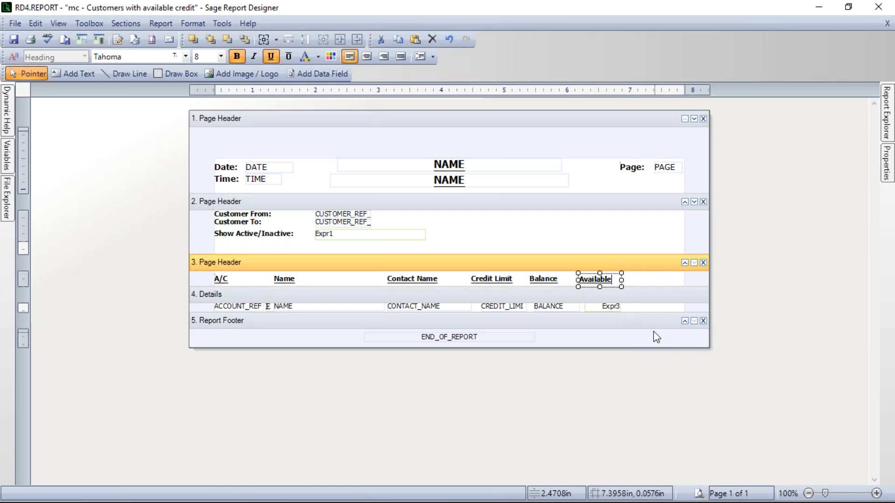
click(652, 285)
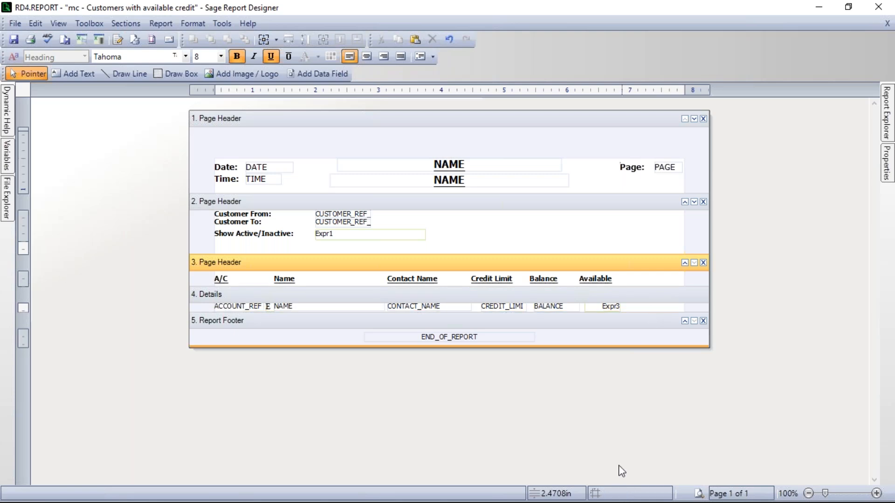
Step: Preview the report with the default criteria and examine the Available column at a larger zoom
click(698, 493)
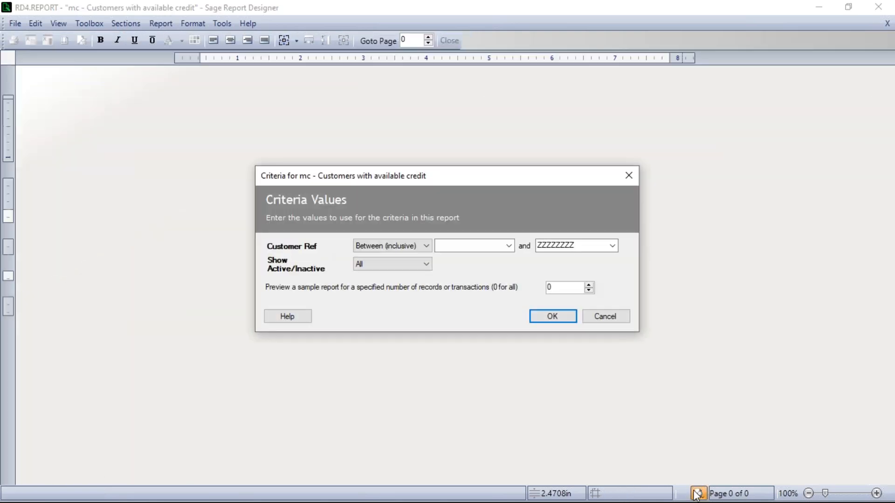
click(552, 317)
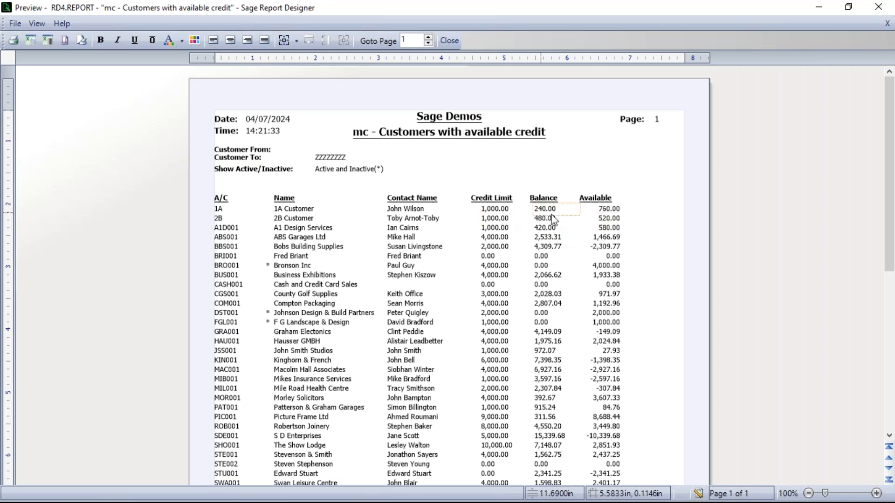
click(876, 493)
drag(876, 494, 876, 493)
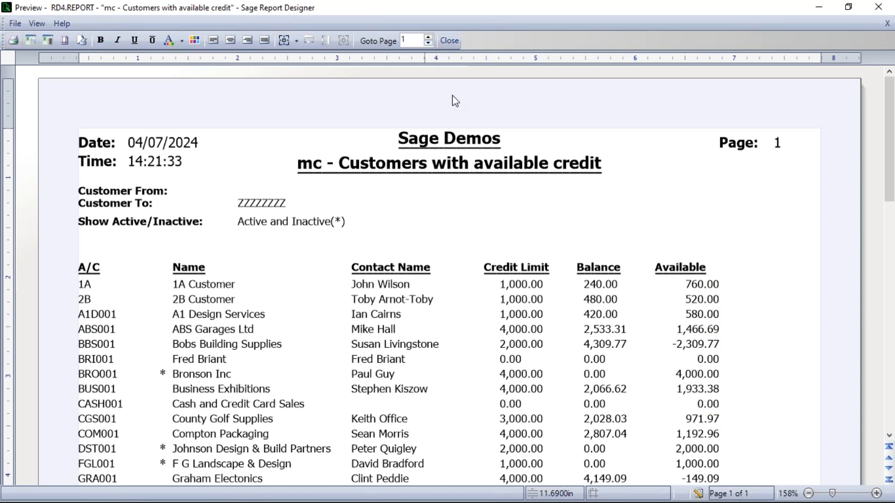
Step: Return from the preview to the report design and close the report designer
click(697, 493)
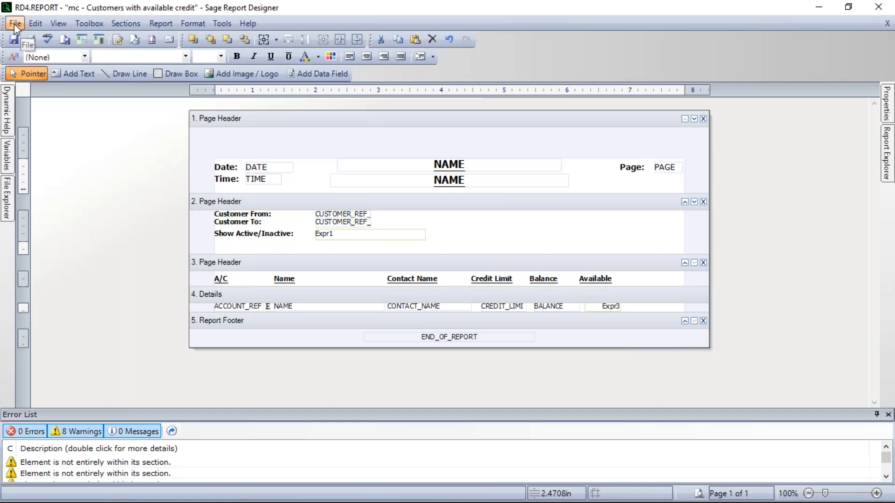
click(876, 8)
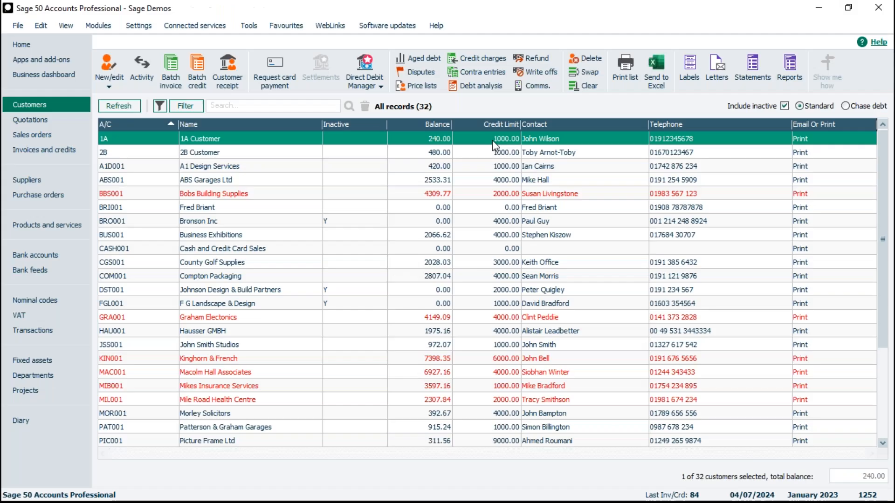
Step: Send the customer list from Sage 50 Accounts to Excel, maximise the new workbook and select cell I2
click(440, 152)
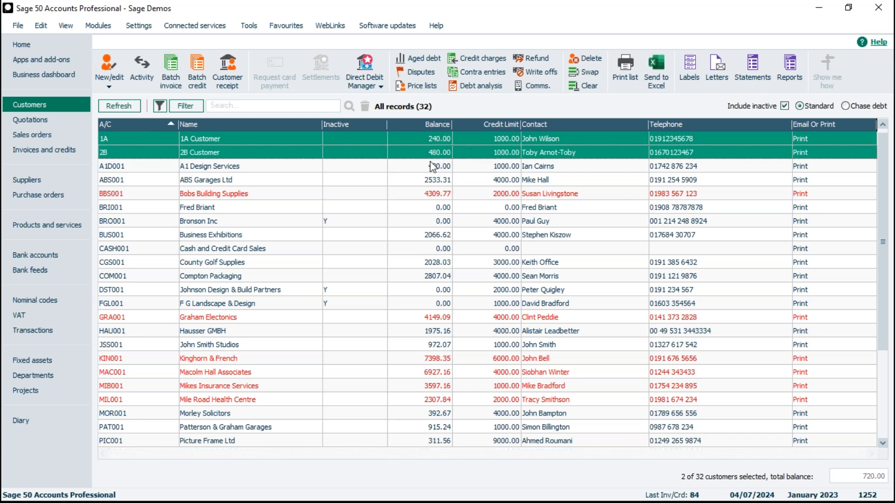
click(660, 69)
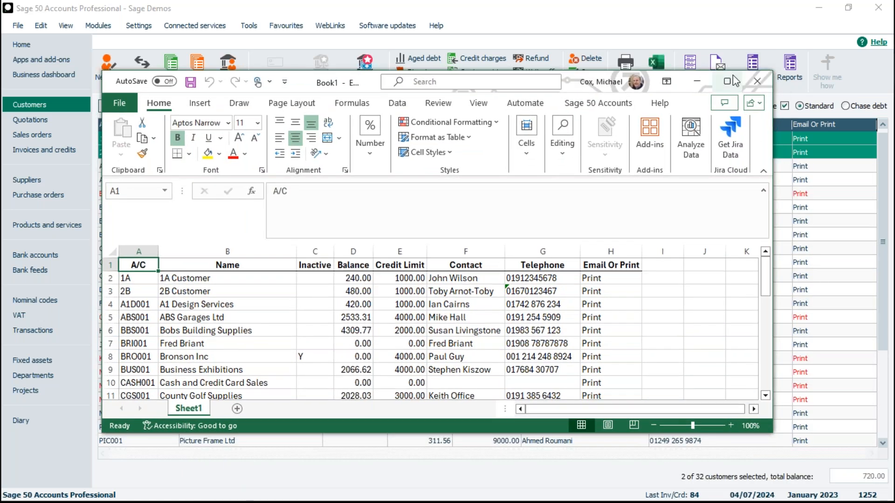
click(733, 78)
click(565, 207)
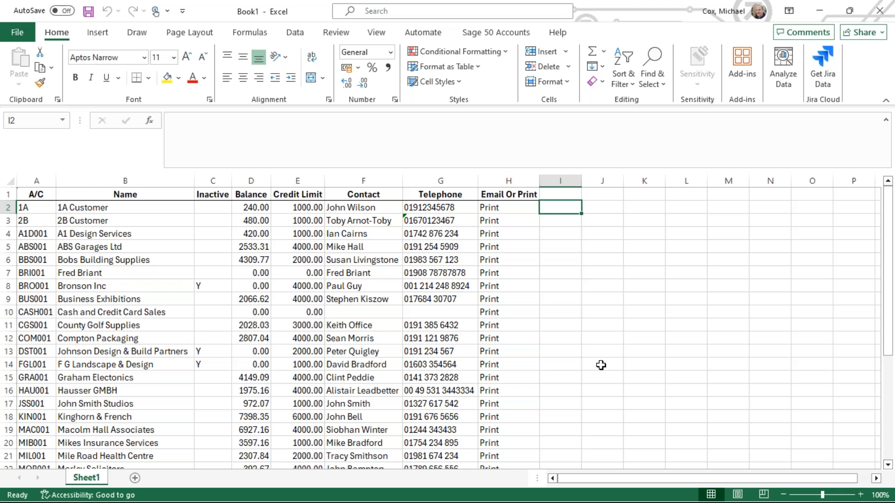
Step: Close the Excel workbook without saving it and deselect customers 1A and 2B in the Sage 50 customer list
click(878, 12)
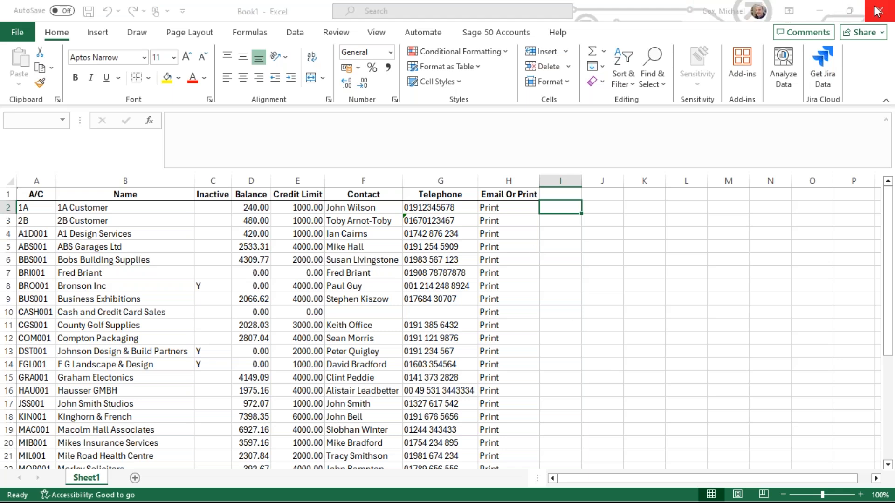
click(506, 411)
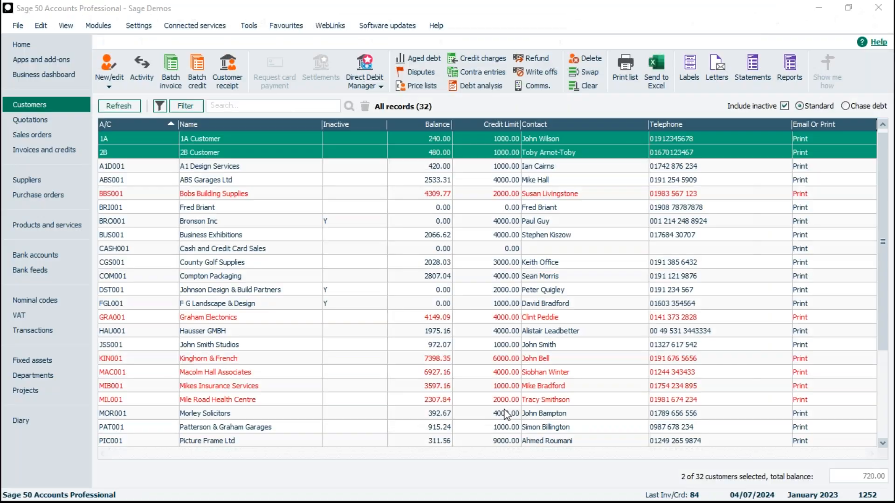
click(394, 152)
click(398, 139)
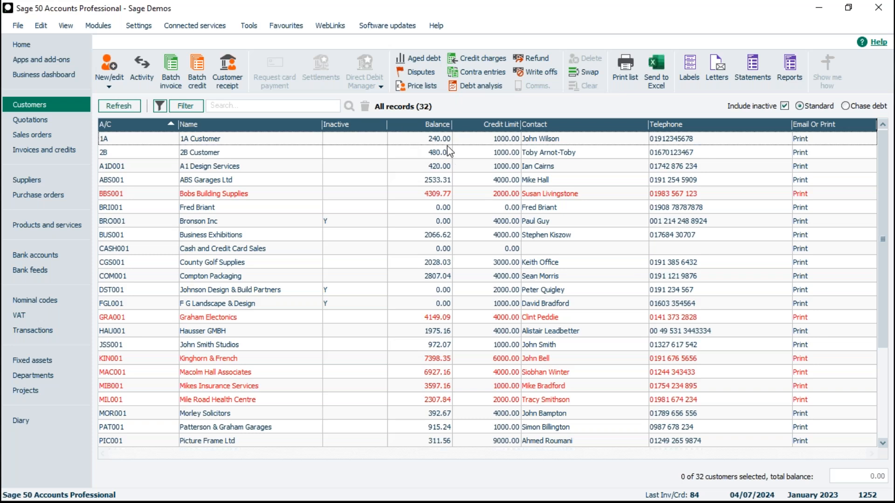
Step: Open the customer reports and edit the favourite report "mc - Customers with available credit" in the report designer
click(788, 70)
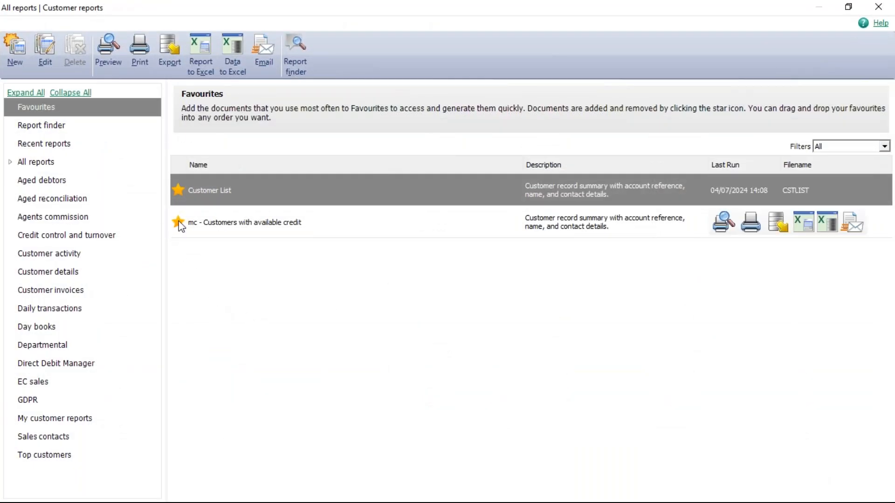
click(250, 223)
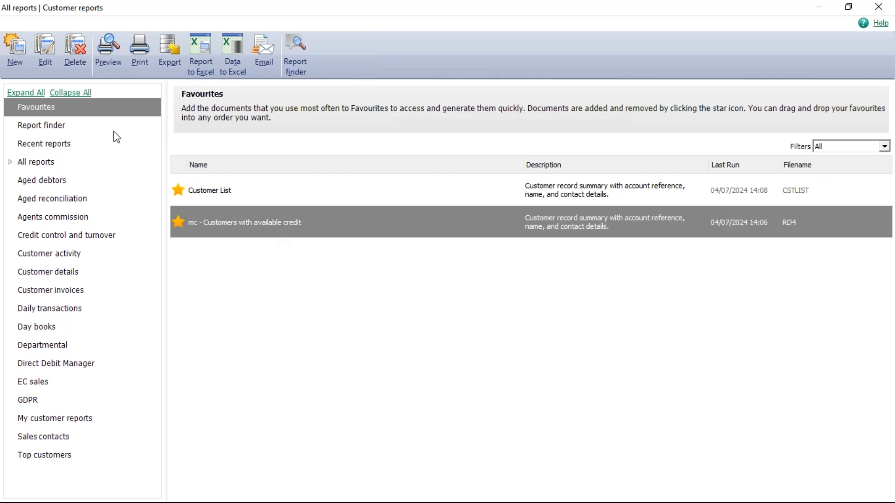
click(45, 51)
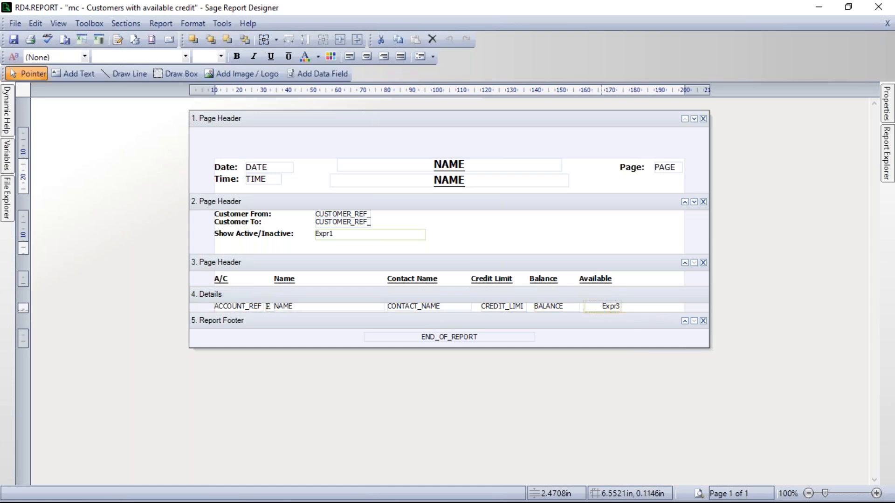
Step: Shift the Expr3 field slightly left under the Available heading and place a new expression to its right in the Details section
click(604, 307)
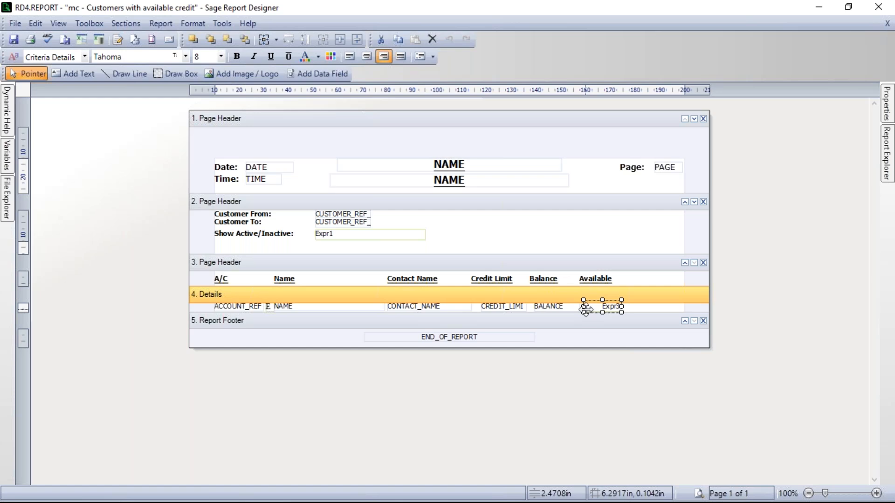
drag(589, 307, 641, 310)
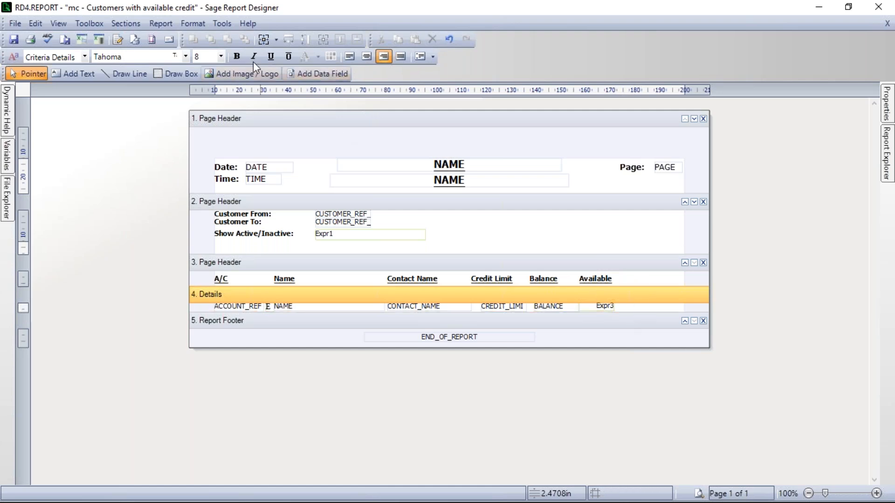
click(89, 23)
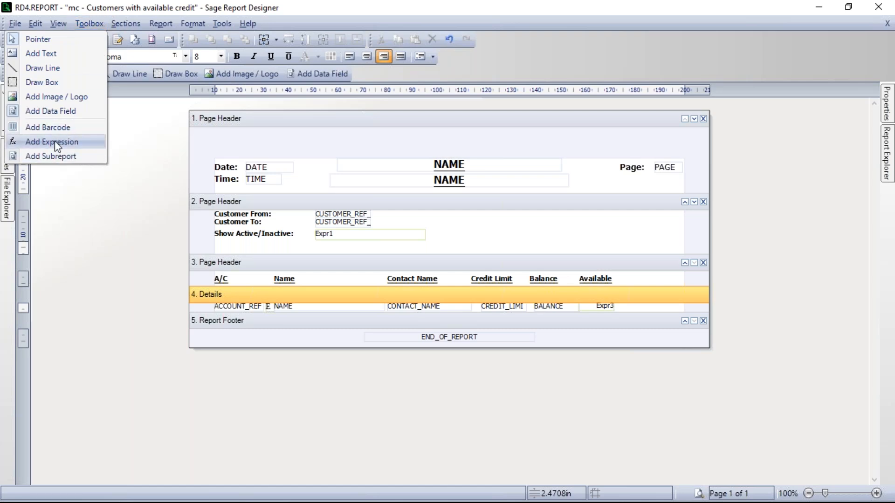
click(56, 142)
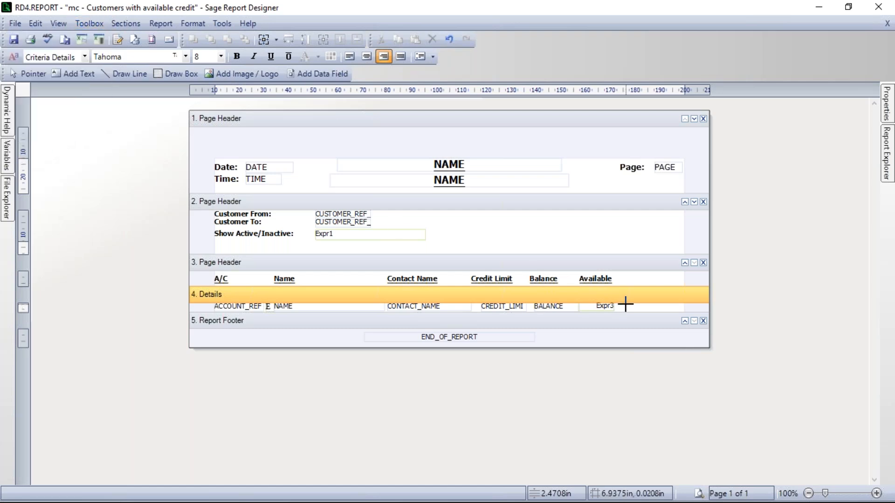
click(625, 306)
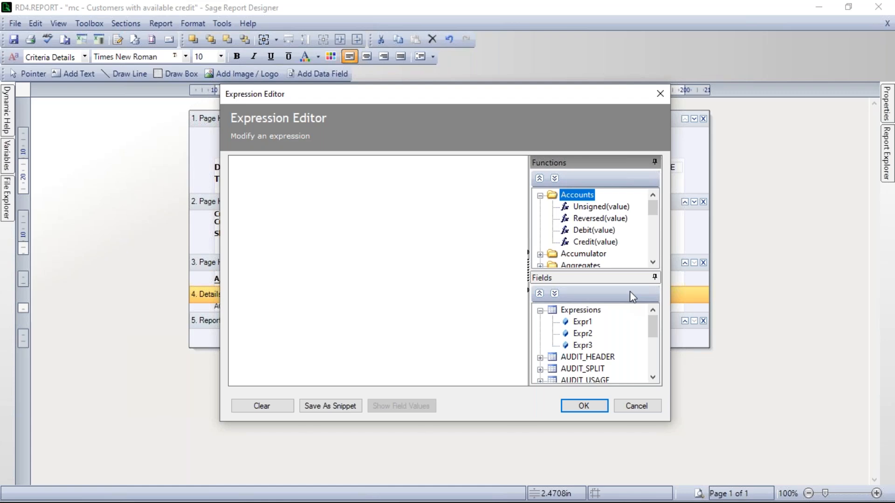
Step: Build the new expression as Expr3 / SALES_LEDGER.CREDIT_LIMIT * 100 and confirm it
click(583, 345)
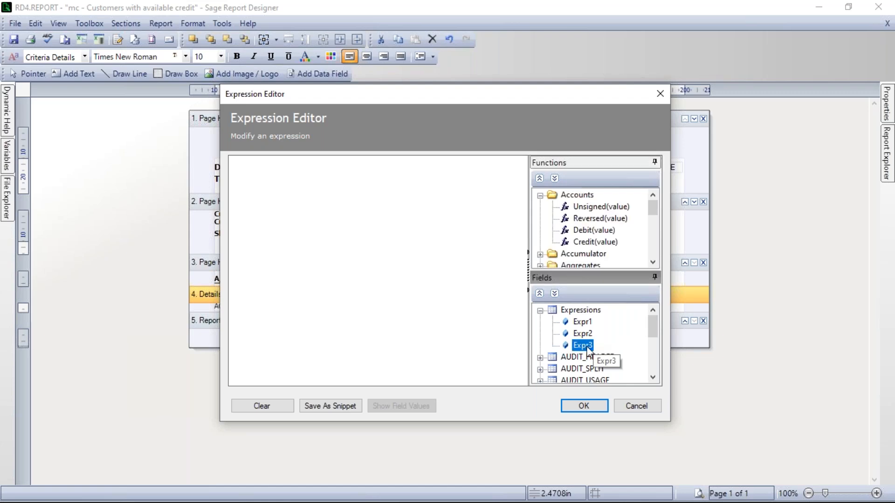
double_click(584, 345)
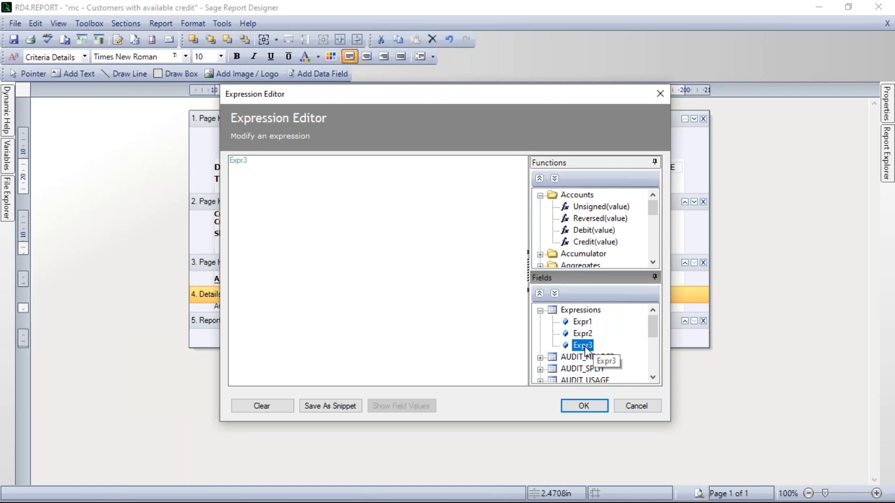
click(259, 163)
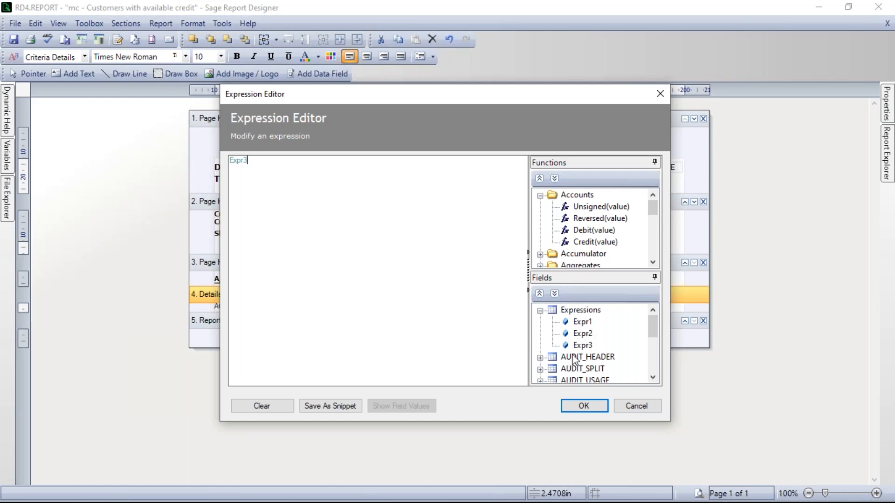
text(/)
drag(654, 378, 654, 379)
click(540, 357)
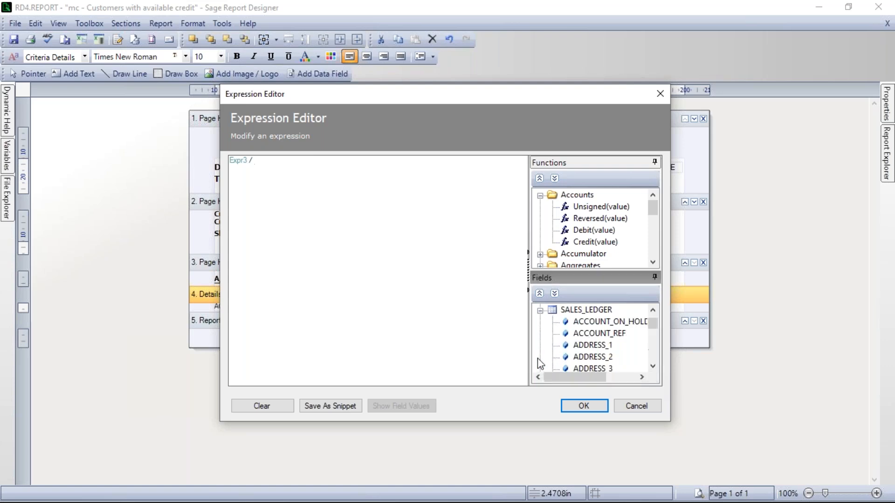
drag(653, 366, 653, 366)
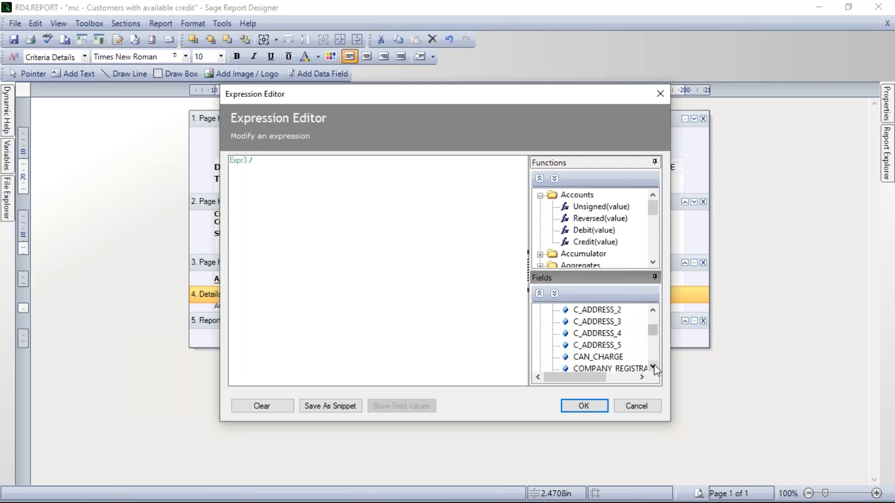
drag(653, 366, 653, 366)
double_click(601, 344)
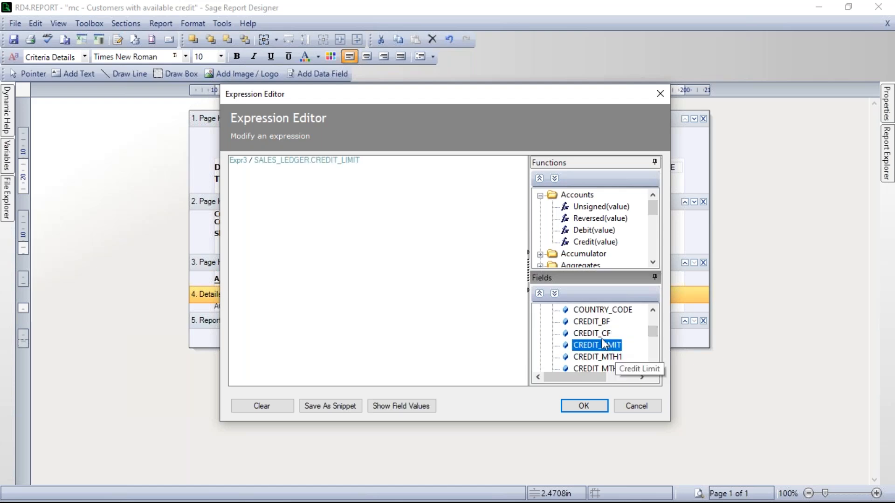
click(379, 161)
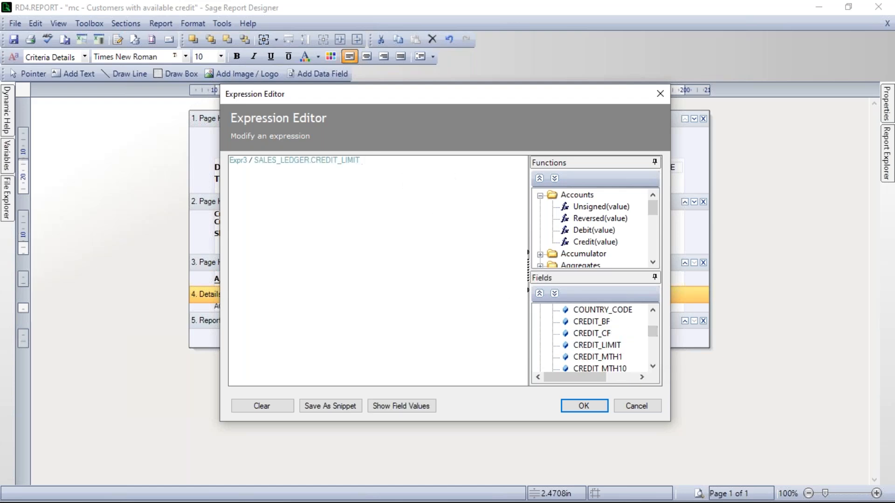
text(* 100)
click(584, 406)
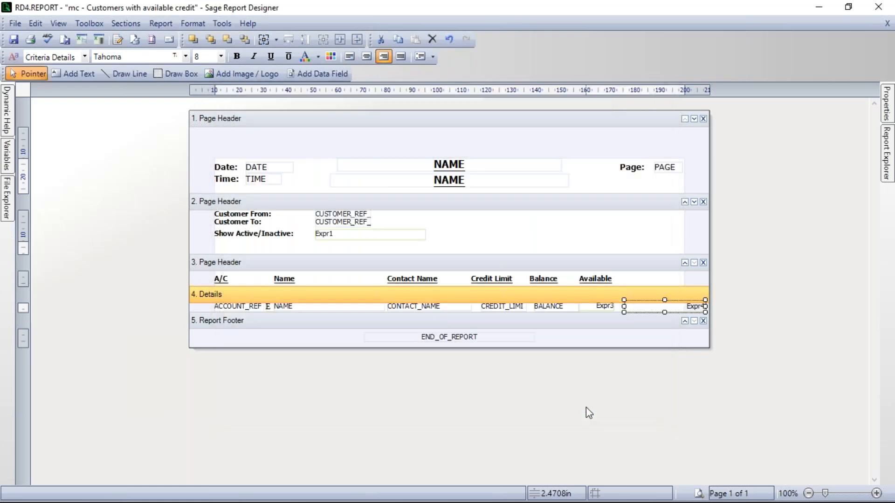
Step: Narrow the percentage expression's box in the Details section and preview the report with the default criteria
drag(705, 306, 654, 310)
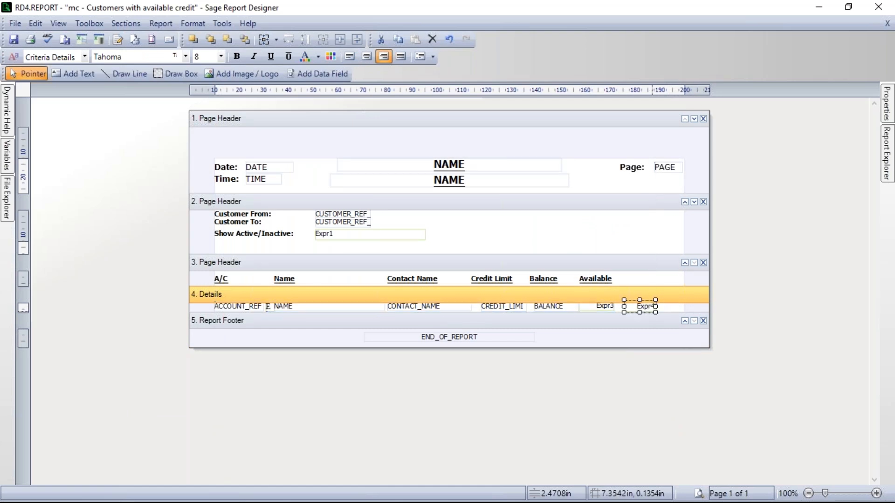
click(698, 493)
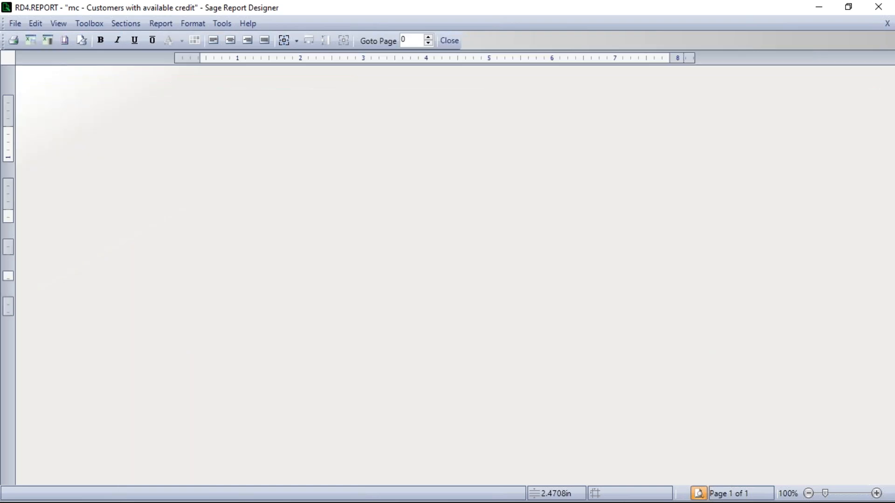
click(563, 313)
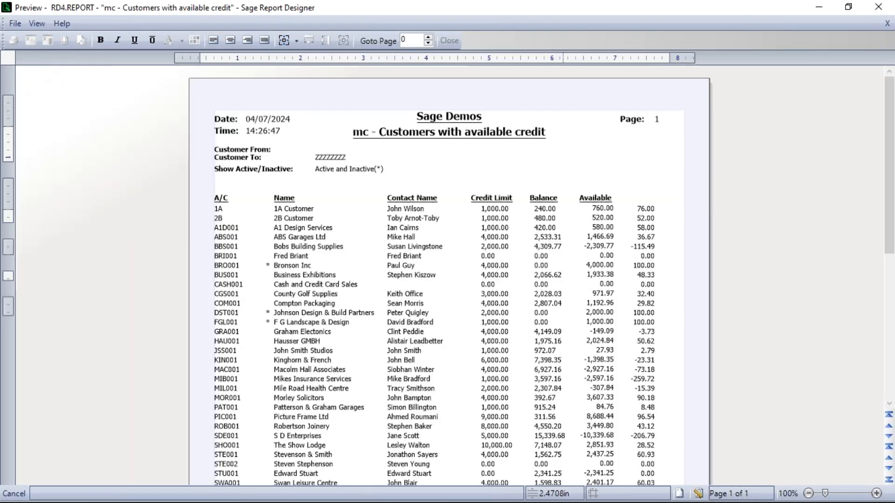
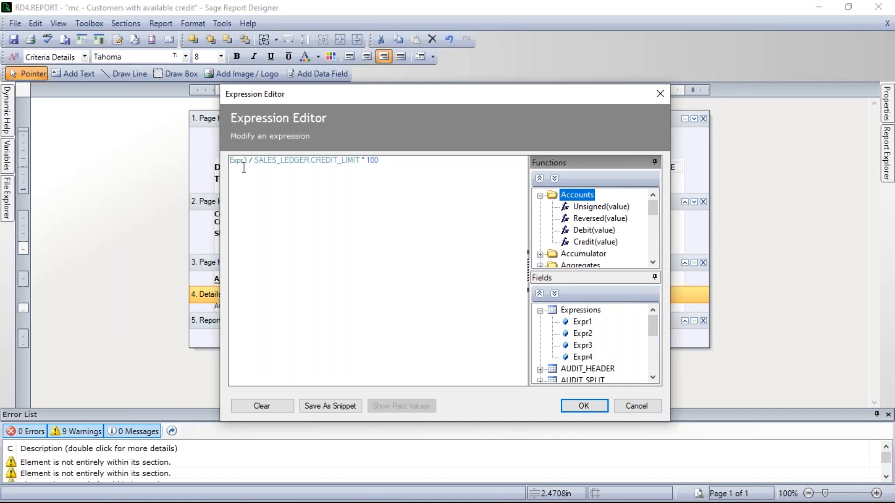
Step: Leave the percentage expression unedited and shift the CREDIT_LIMIT, BALANCE, Expr3 and Expr4 fields left in the Details section
click(633, 406)
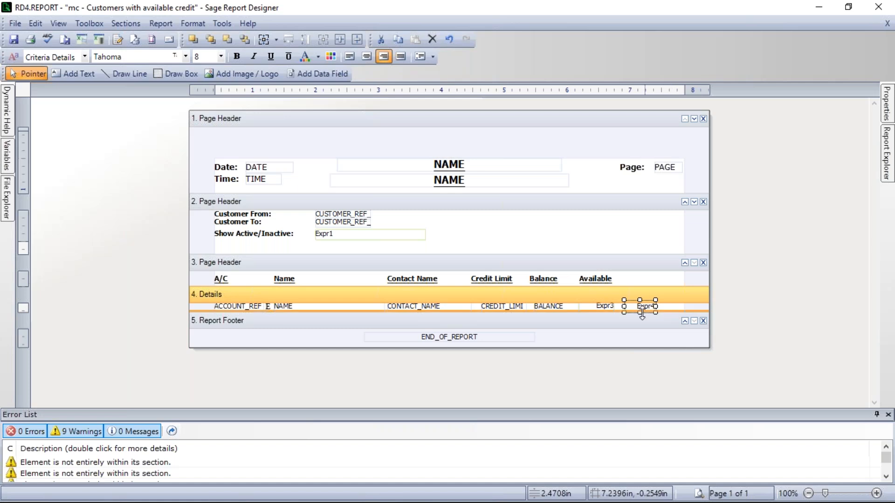
click(493, 308)
drag(489, 305, 528, 308)
click(532, 306)
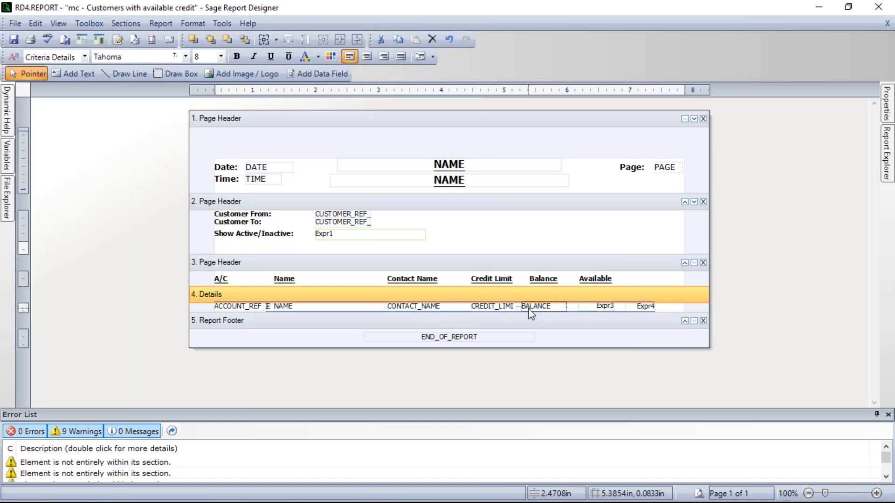
click(582, 306)
drag(584, 307, 618, 306)
click(627, 306)
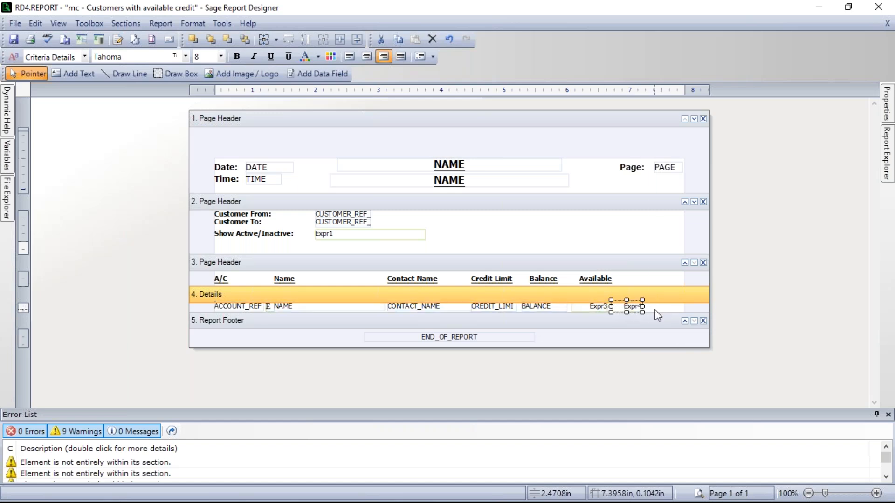
click(656, 310)
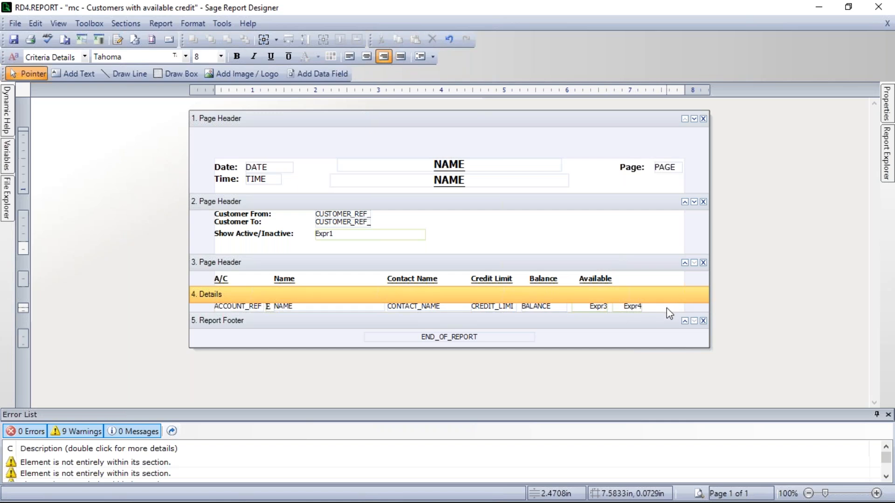
Step: Place another new expression to the right of Expr4 in the Details section
click(89, 24)
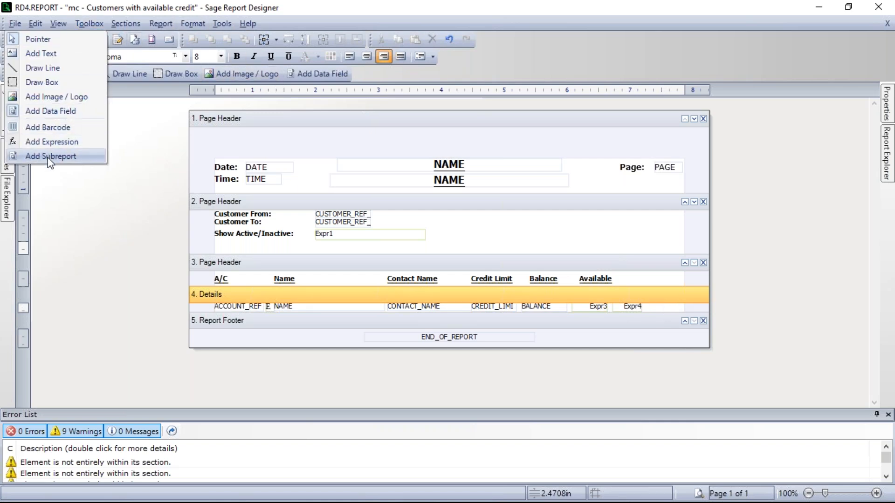
click(49, 142)
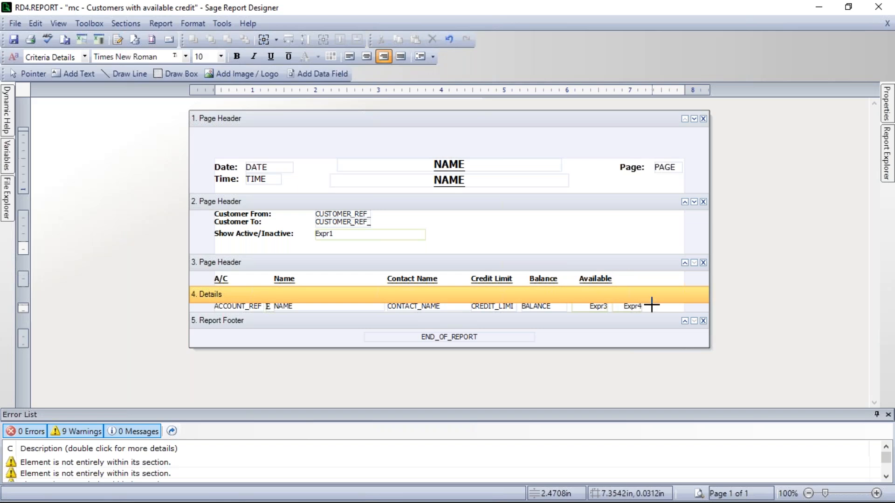
click(651, 305)
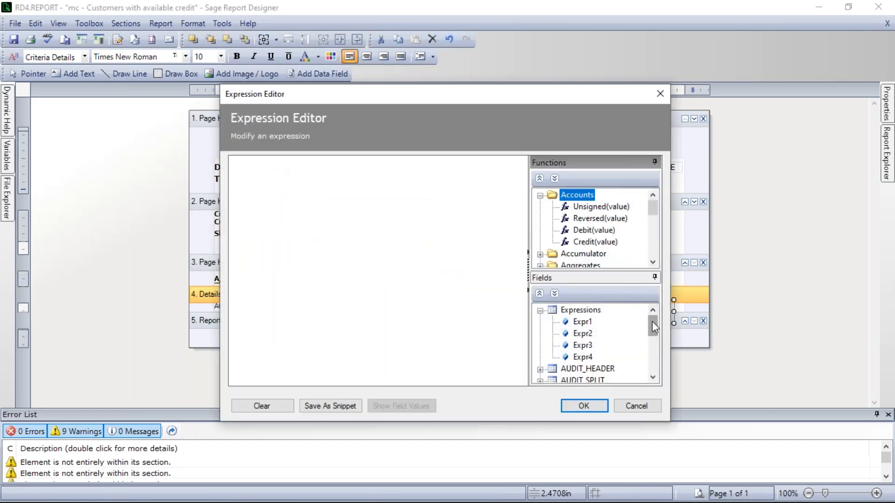
Step: Start the new expression with SALES_LEDGER.CREDIT_LIMIT followed by a minus sign
click(654, 378)
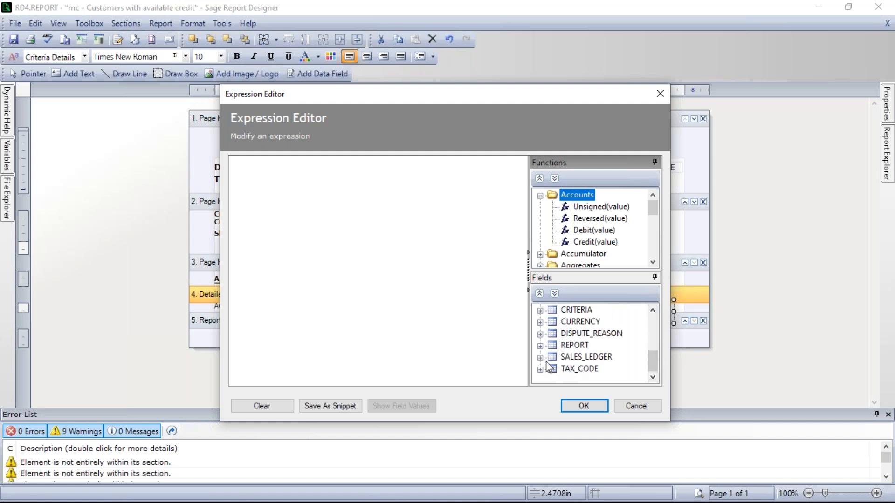
click(540, 357)
click(653, 367)
click(653, 366)
click(653, 367)
click(653, 366)
click(653, 367)
click(652, 367)
click(653, 366)
click(652, 367)
click(653, 367)
click(653, 367)
click(653, 366)
click(652, 367)
double_click(597, 344)
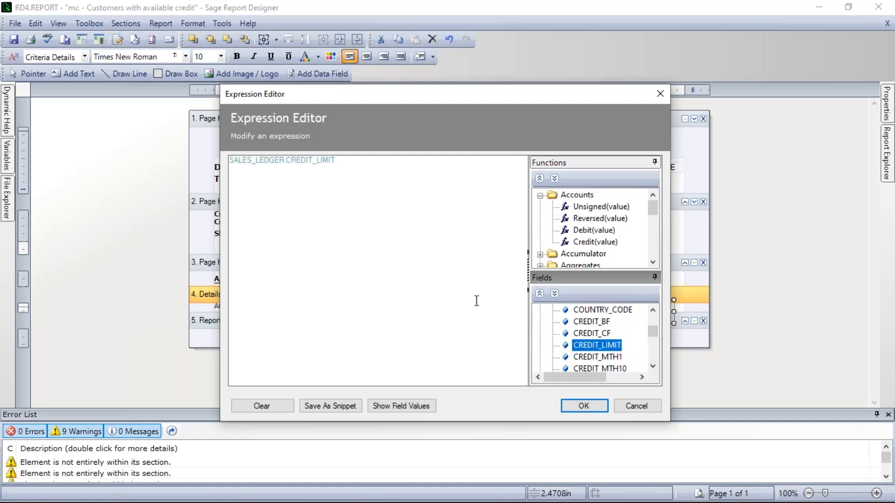
click(344, 169)
text(-)
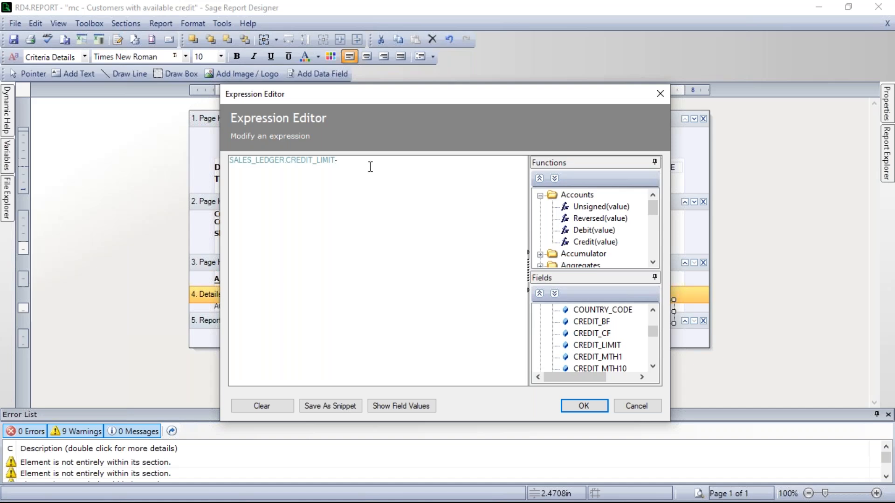
Step: Append SALES_LEDGER.BALANCE followed by a division sign to the expression
click(653, 310)
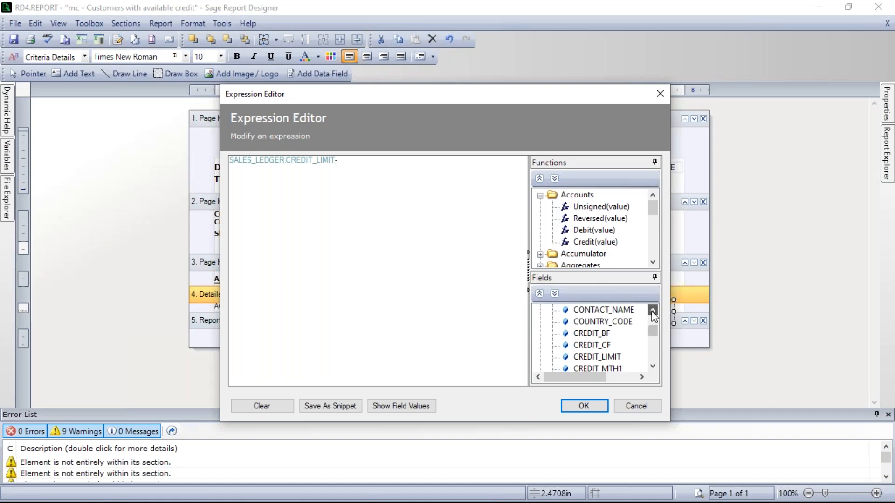
click(652, 312)
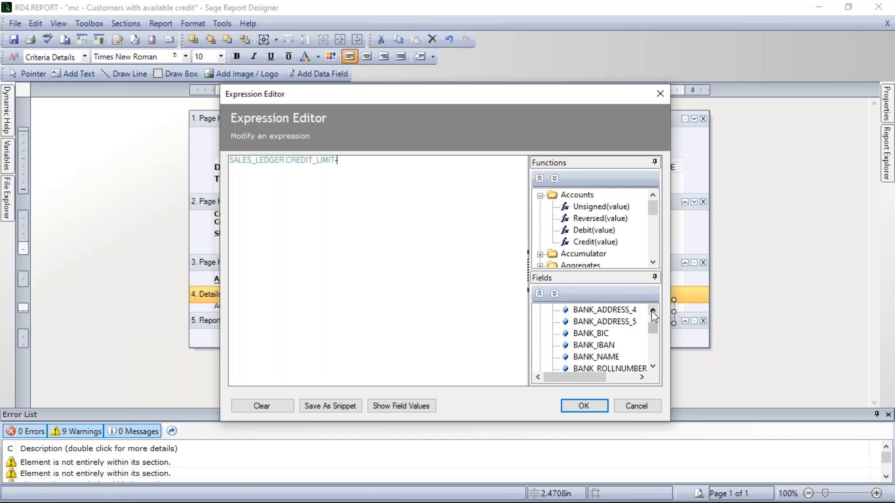
click(653, 311)
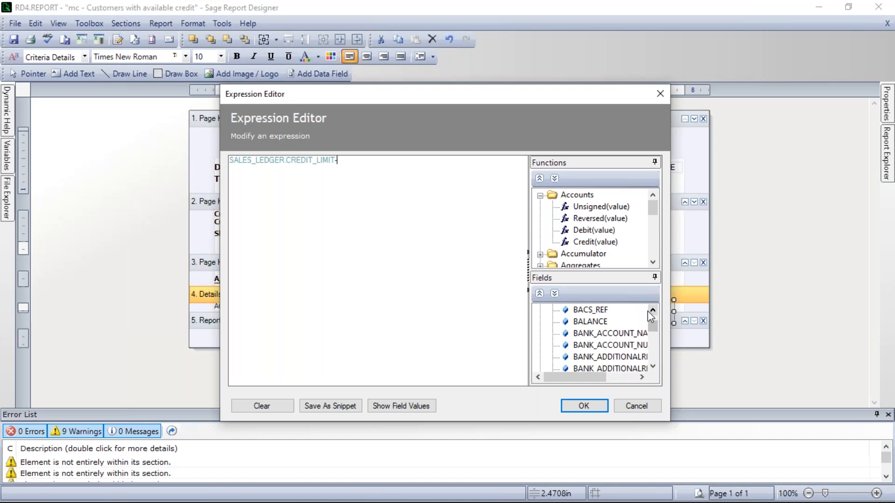
double_click(590, 322)
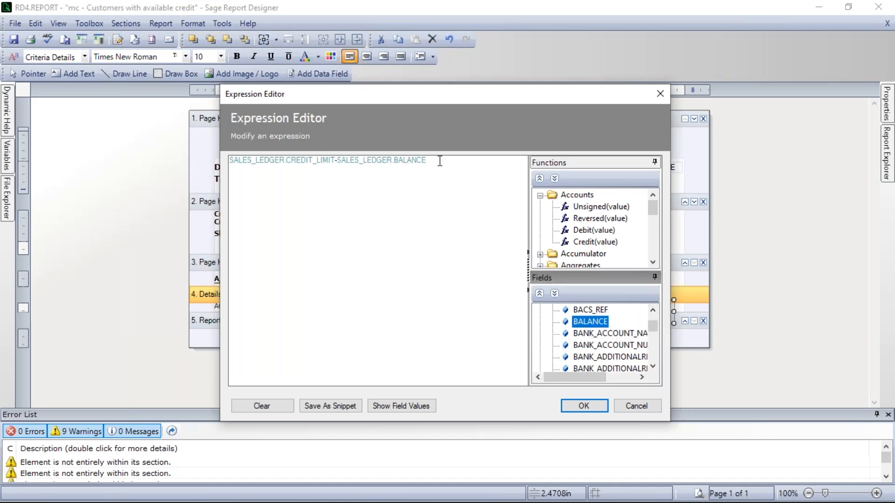
click(440, 161)
text(/)
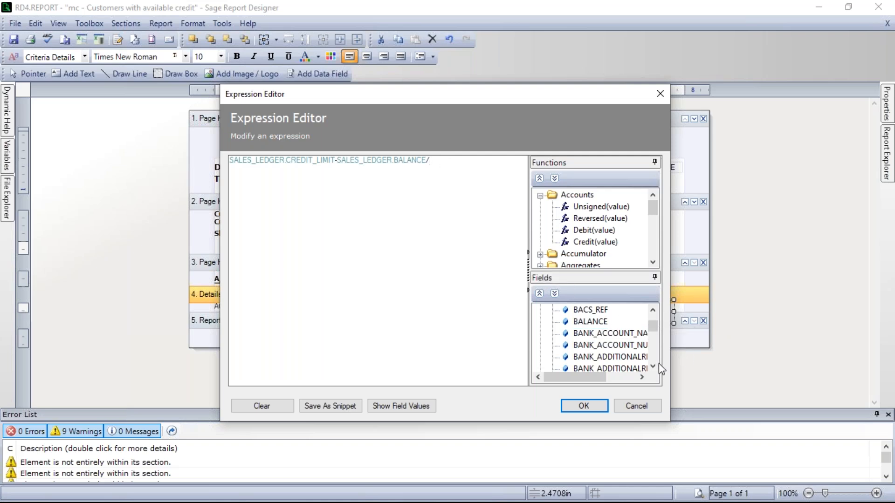
Step: Complete the expression with SALES_LEDGER.CREDIT_LIMIT*100 and confirm it
drag(654, 366, 655, 366)
double_click(613, 356)
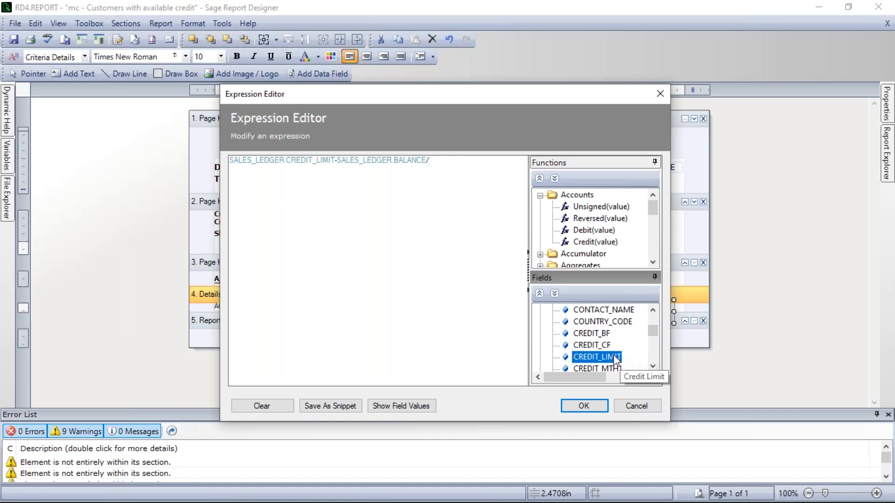
click(439, 166)
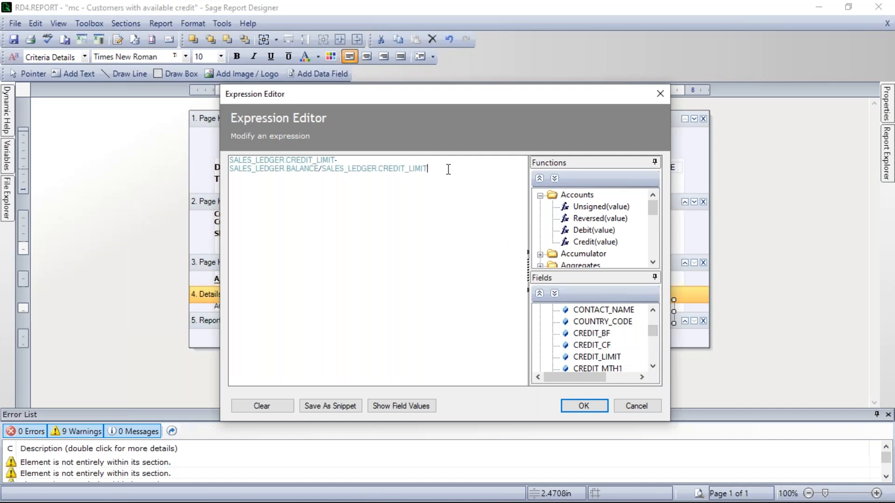
text(*100)
click(585, 406)
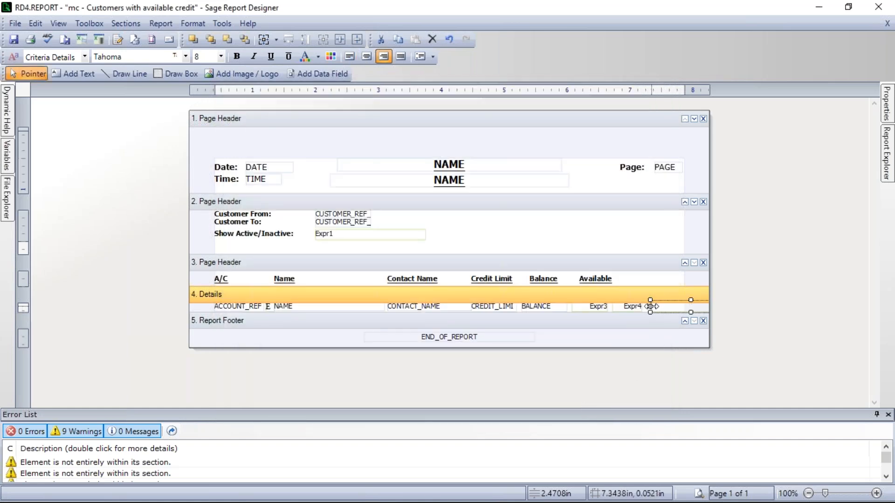
Step: Narrow the new expression's box to fit inside the page margin, and preview the report with the default criteria
drag(651, 306, 677, 307)
mouse_move(689, 306)
mouse_down()
mouse_move(660, 306)
mouse_move(683, 306)
mouse_up()
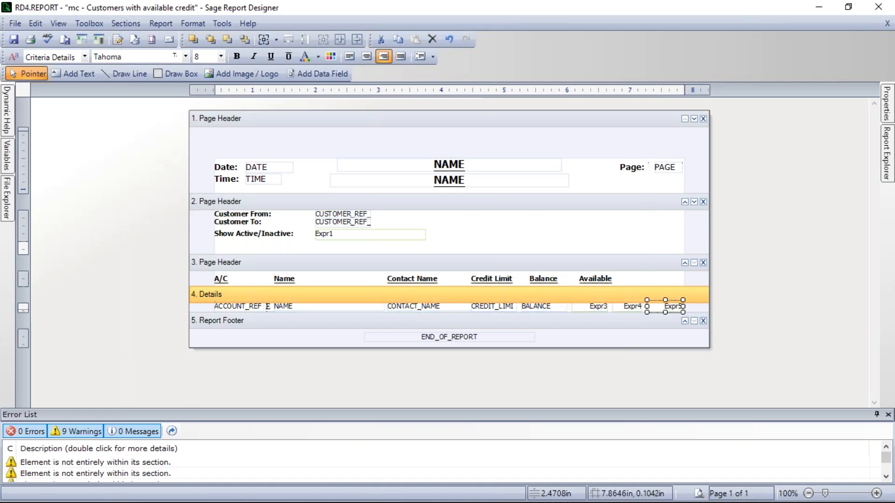
click(698, 493)
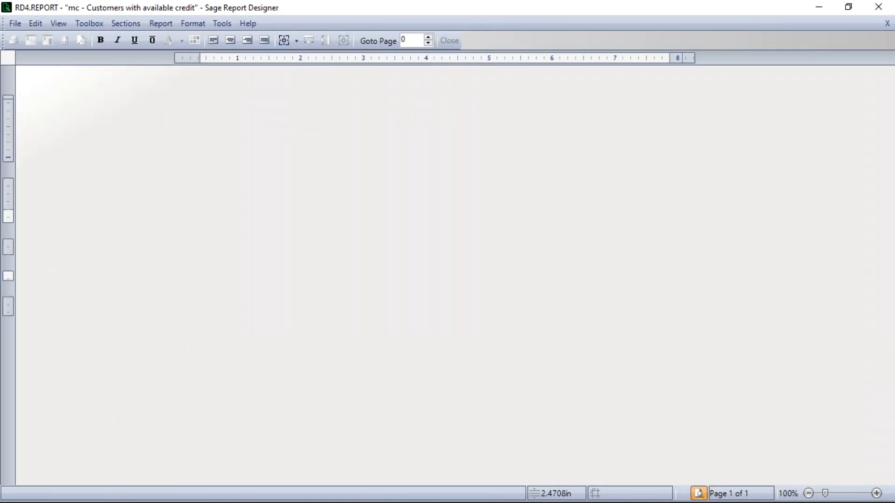
click(559, 320)
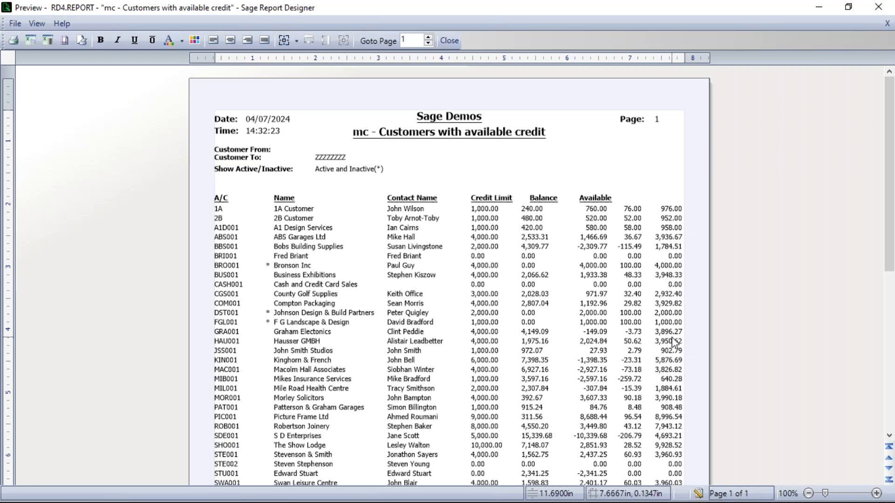
click(697, 494)
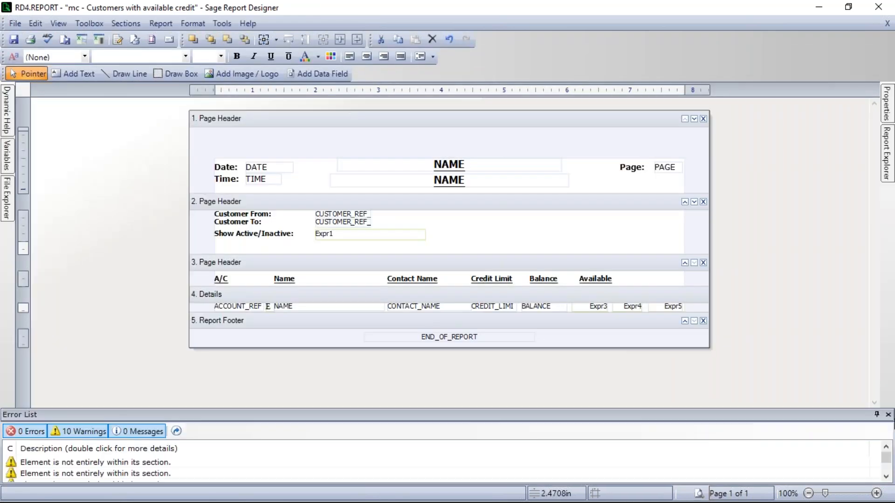
Step: Close the error list and edit Expr5 to enclose SALES_LEDGER.CREDIT_LIMIT-SALES_LEDGER.BALANCE in parentheses before the division
click(888, 414)
mouse_move(672, 310)
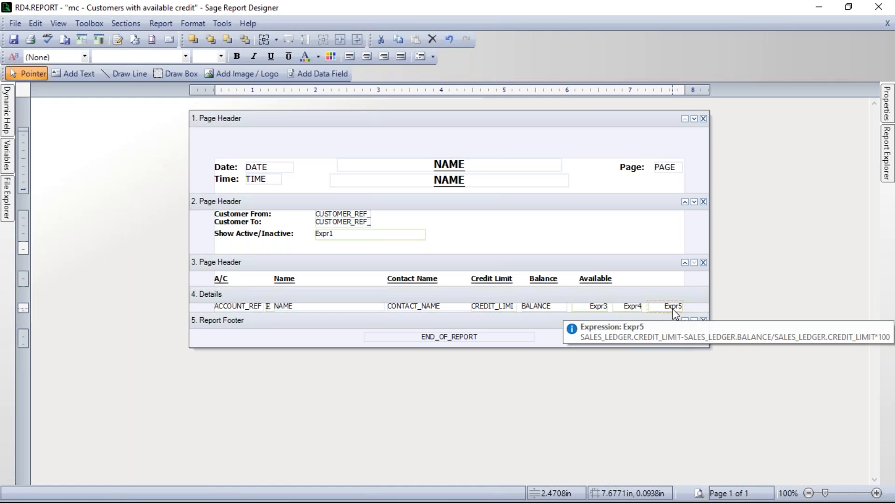
double_click(670, 307)
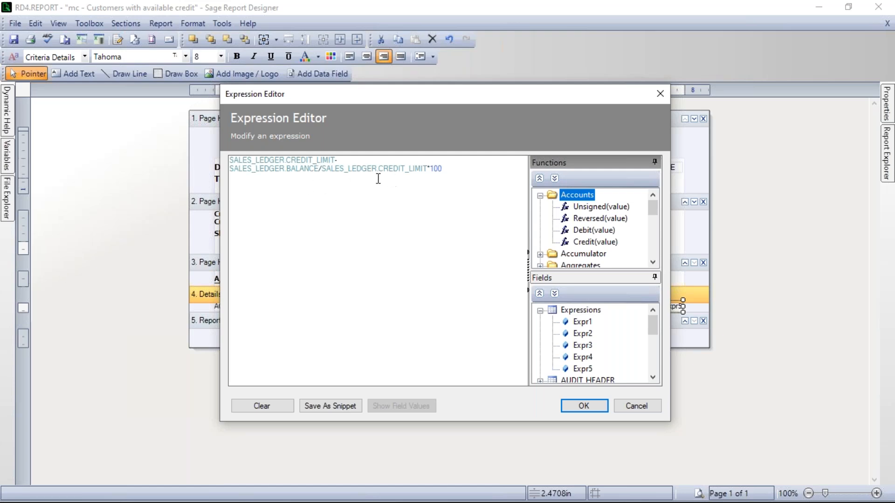
click(232, 161)
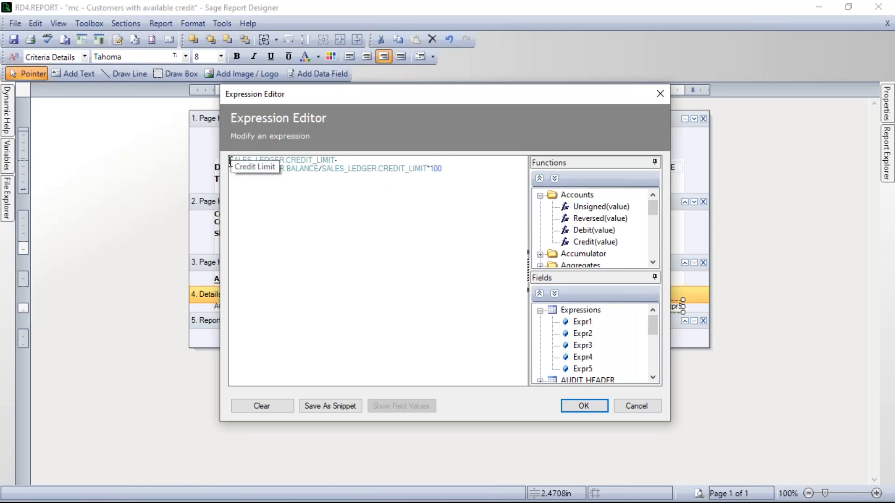
text(()
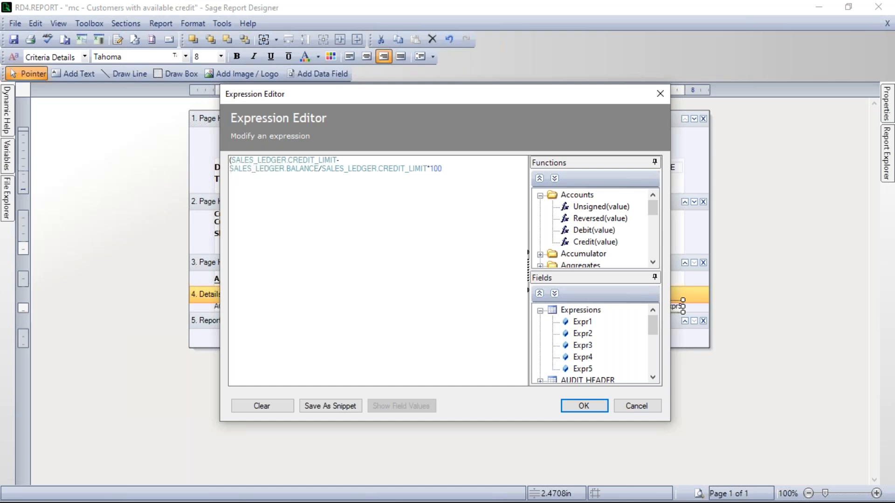
click(319, 169)
text())
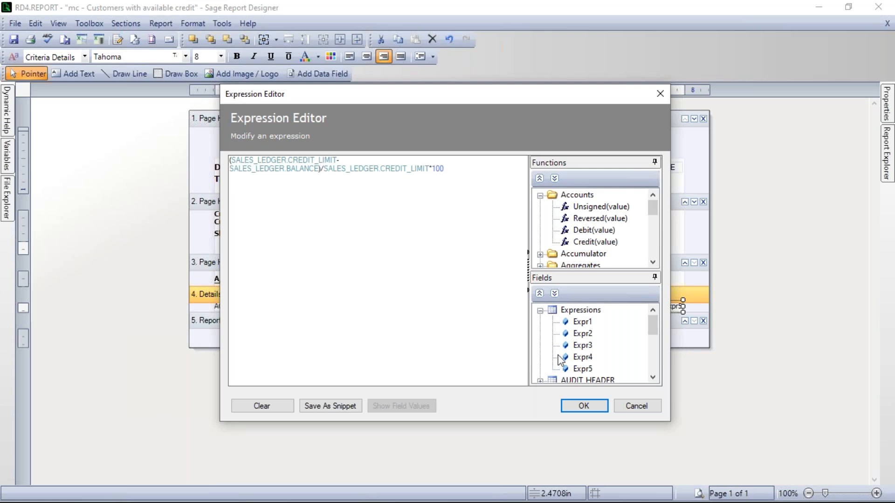
click(584, 407)
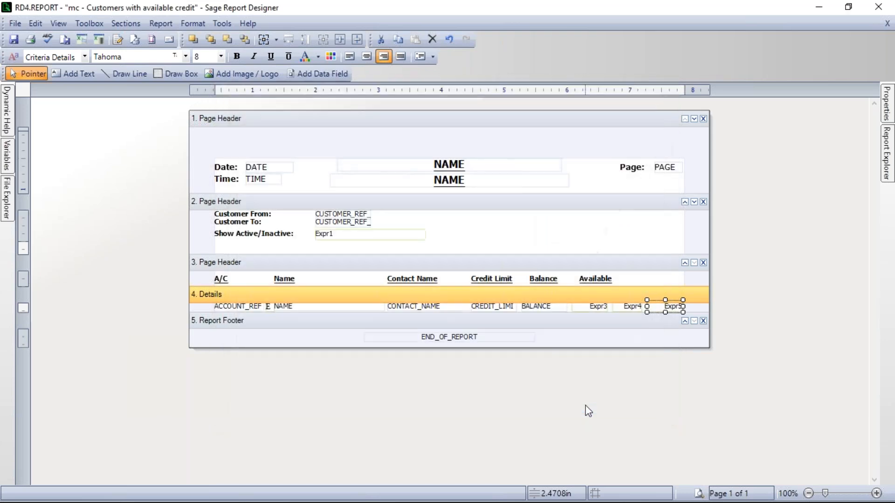
Step: Preview the report with the default criteria to check the corrected percentage column, and return to the design
click(698, 493)
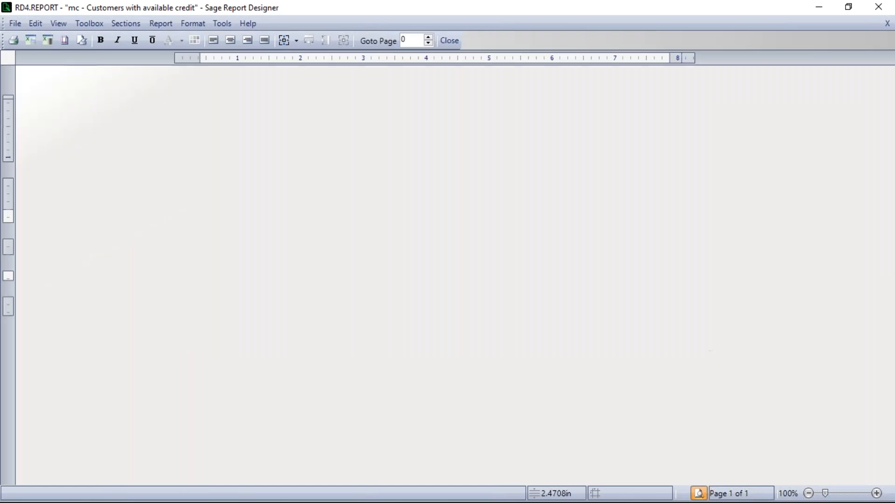
click(563, 319)
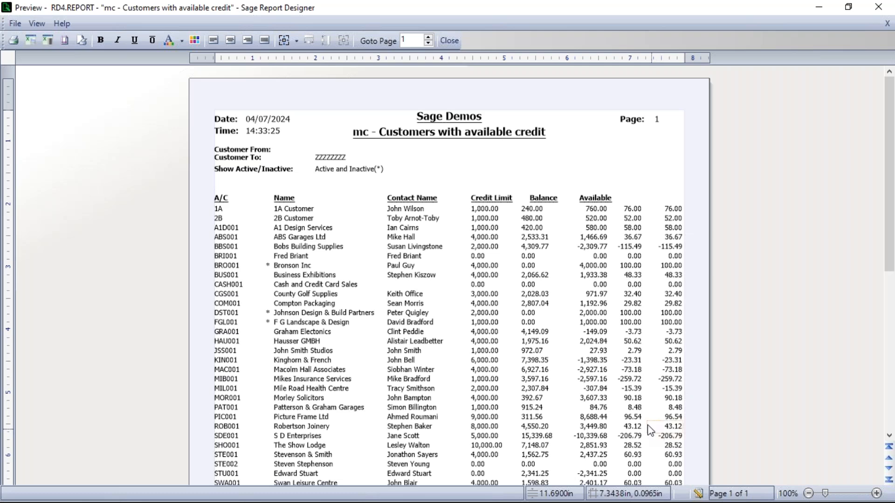
click(449, 41)
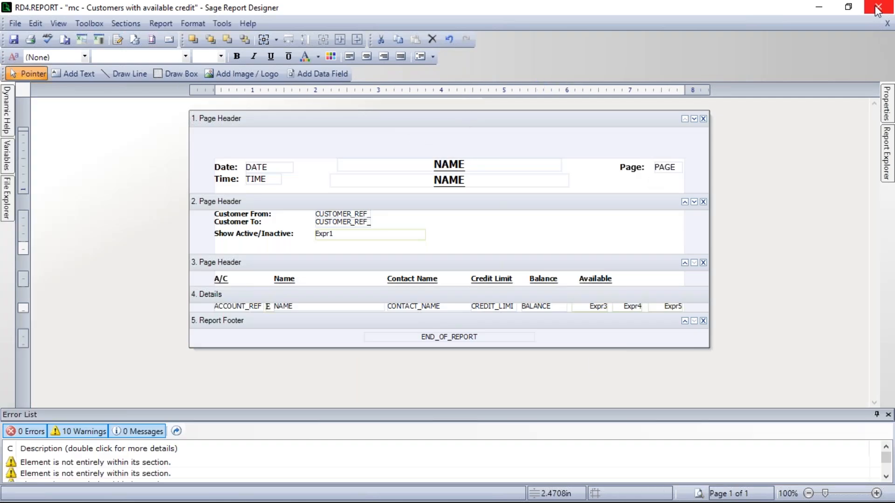
Step: Save the report and close both the report design and the customer reports window
click(14, 42)
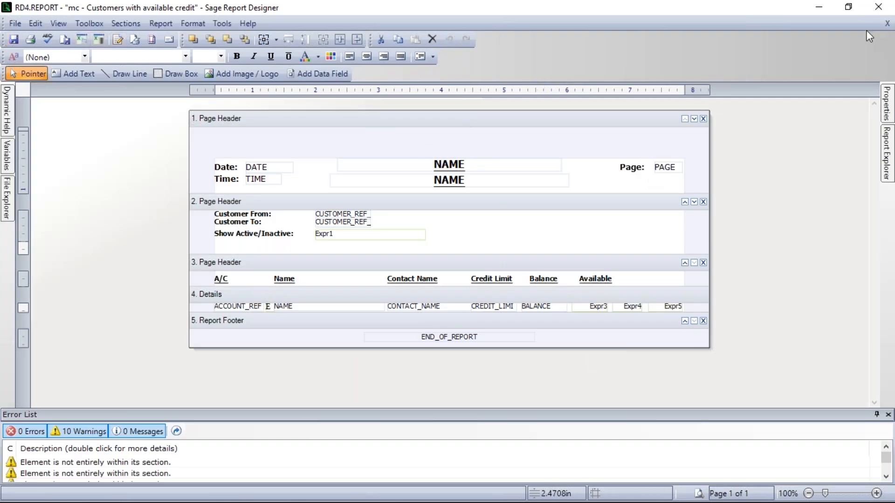
click(879, 9)
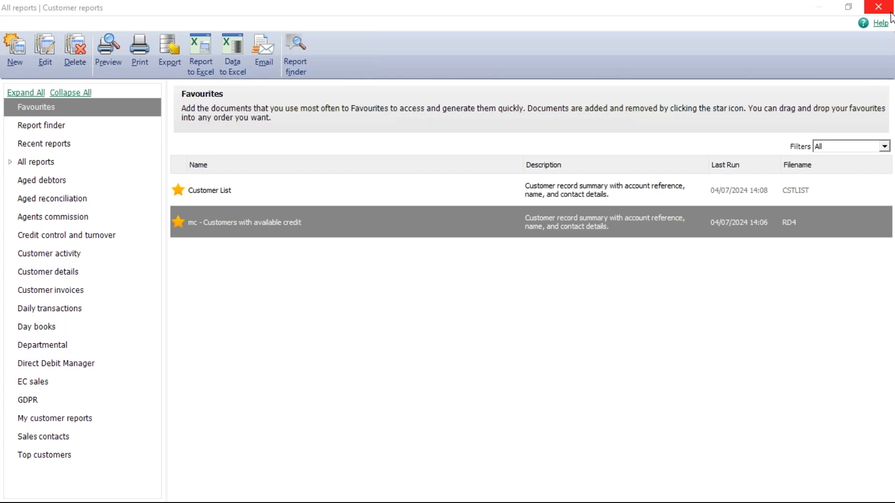
click(879, 7)
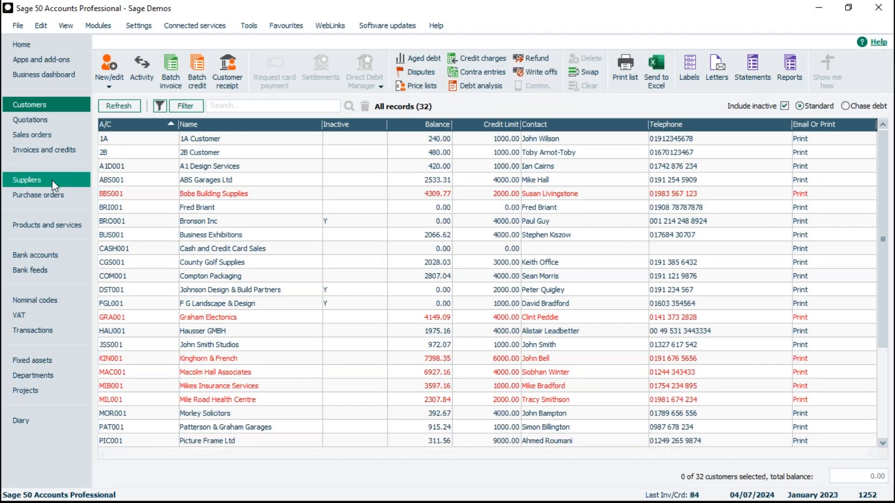
Step: Open the Invoice profit category of the reports for Invoices and credits
click(46, 150)
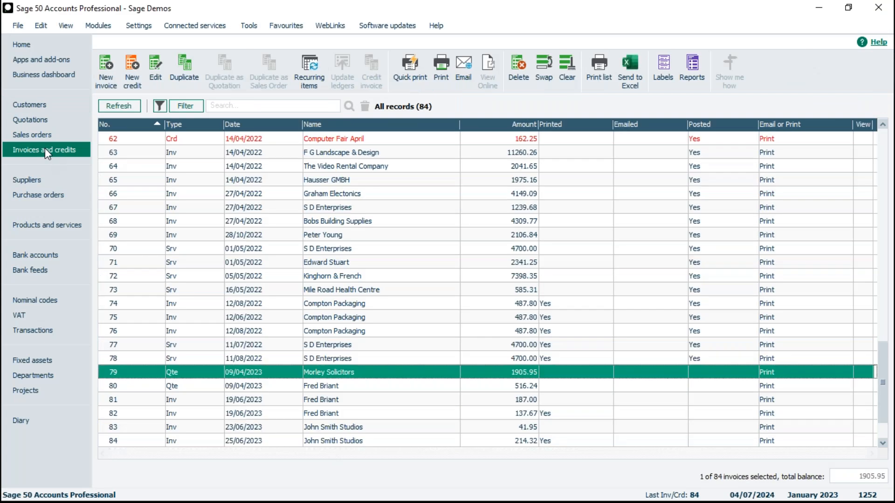
click(690, 70)
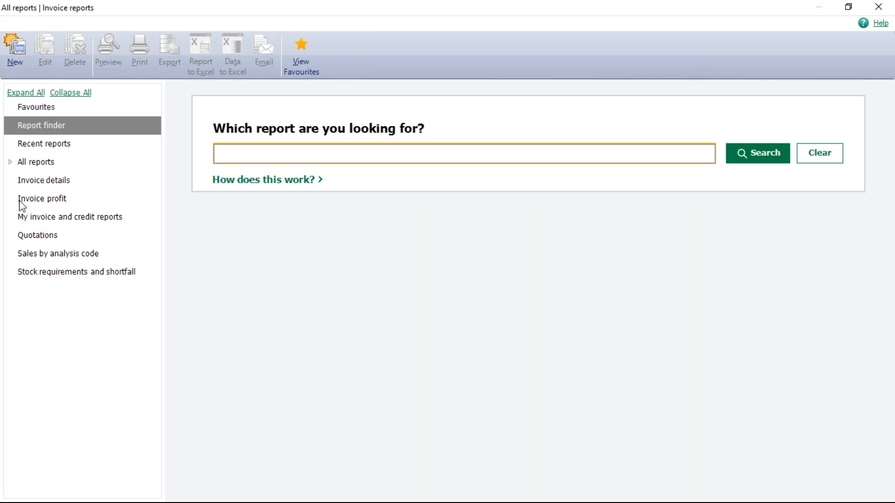
click(54, 198)
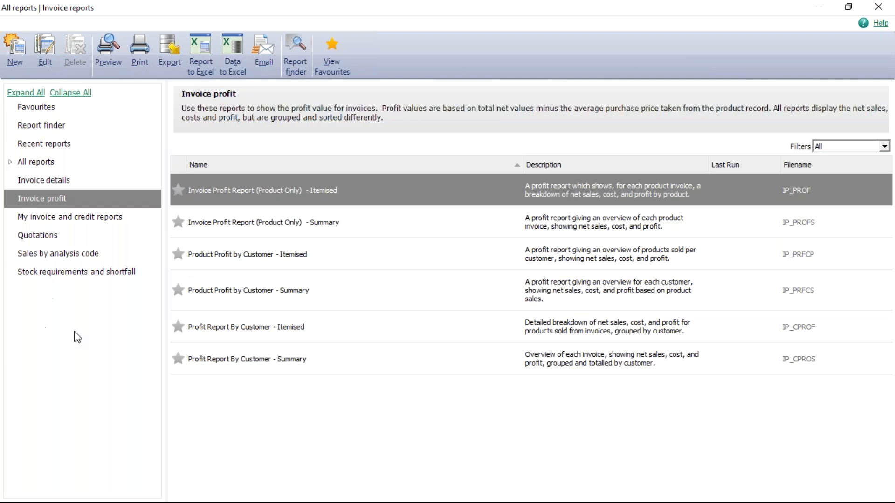
Step: Try to preview Profit Report By Customer - Summary with the default criteria, and close the invoice reports window
click(233, 362)
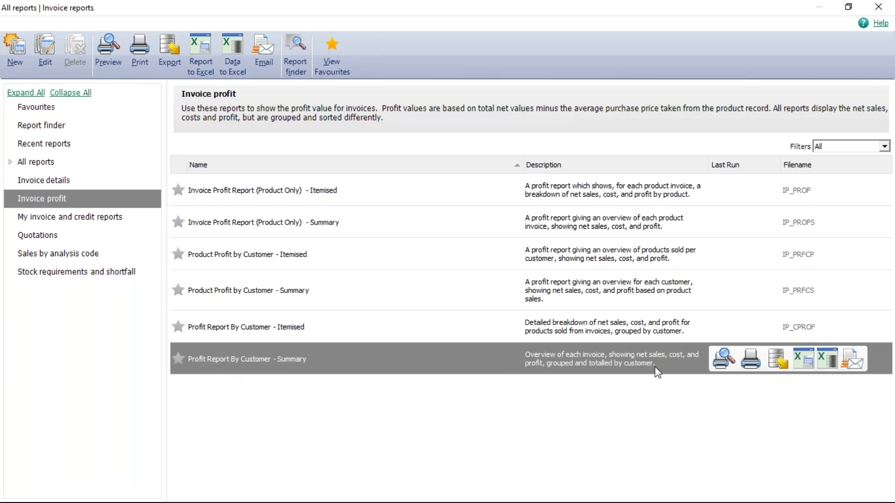
mouse_move(724, 362)
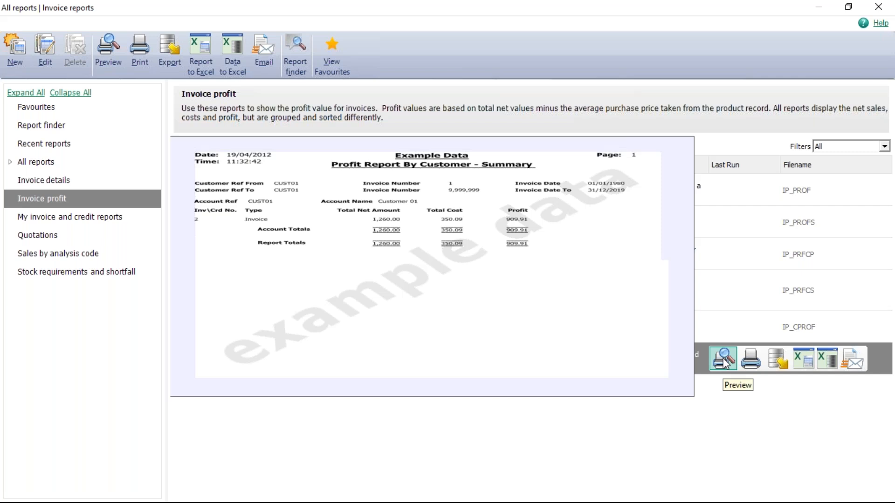
click(724, 362)
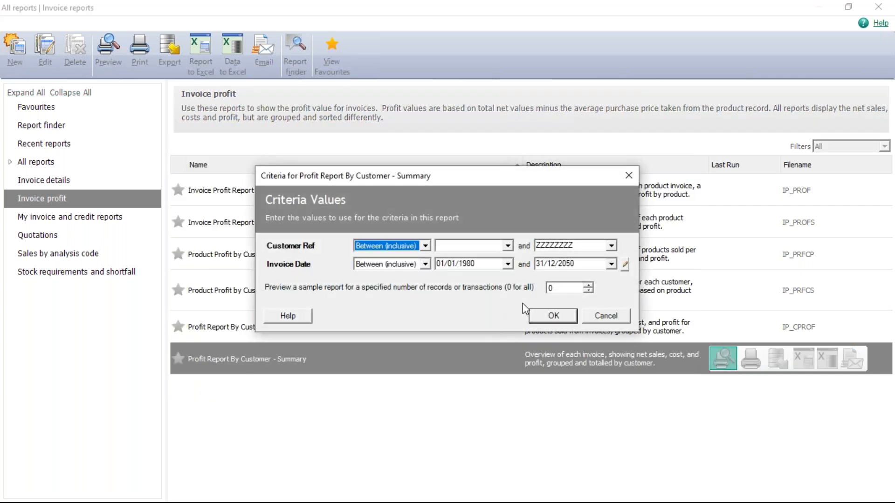
click(549, 320)
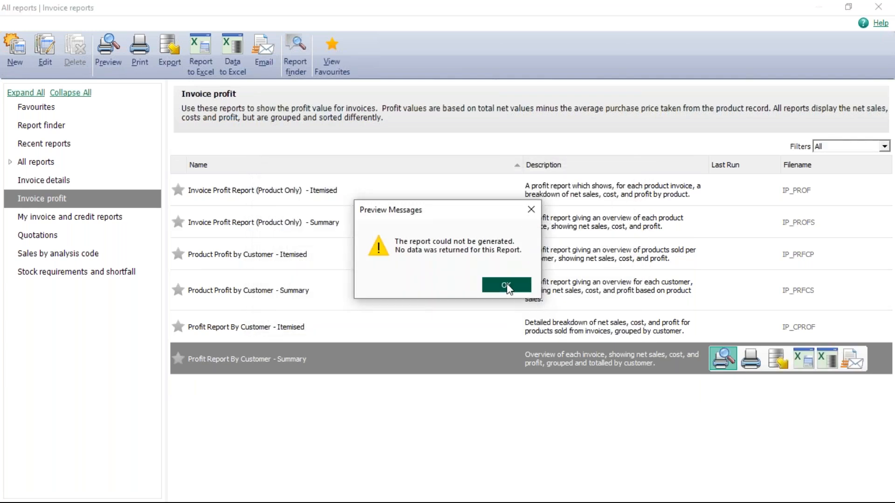
click(507, 284)
click(875, 8)
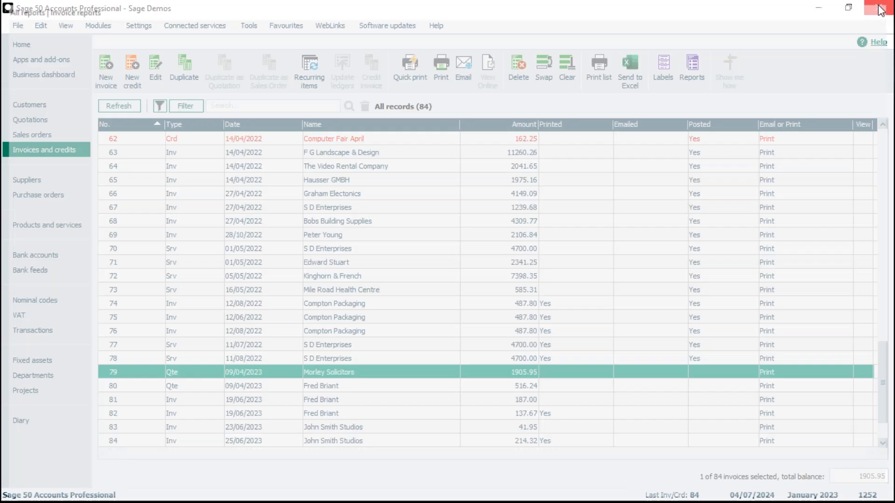
Step: Select only the last invoice in the list and open the Invoice profit category of the invoice reports
click(191, 440)
ctrl+click(181, 376)
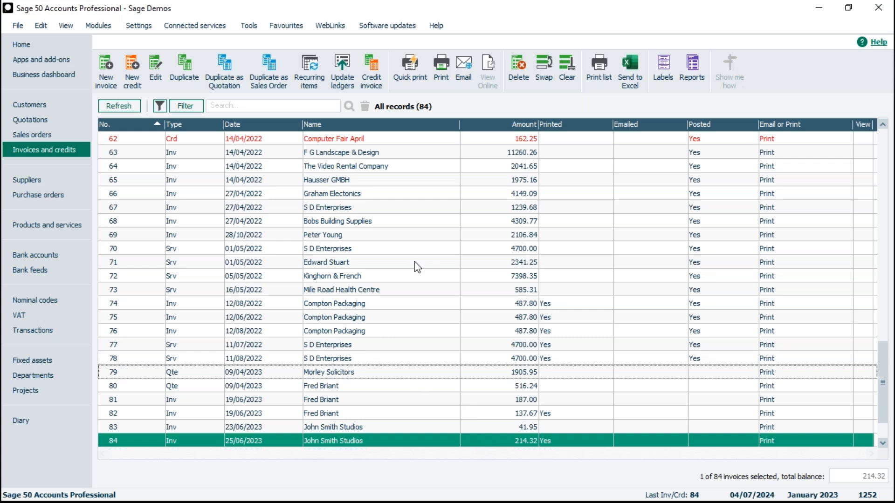
click(690, 74)
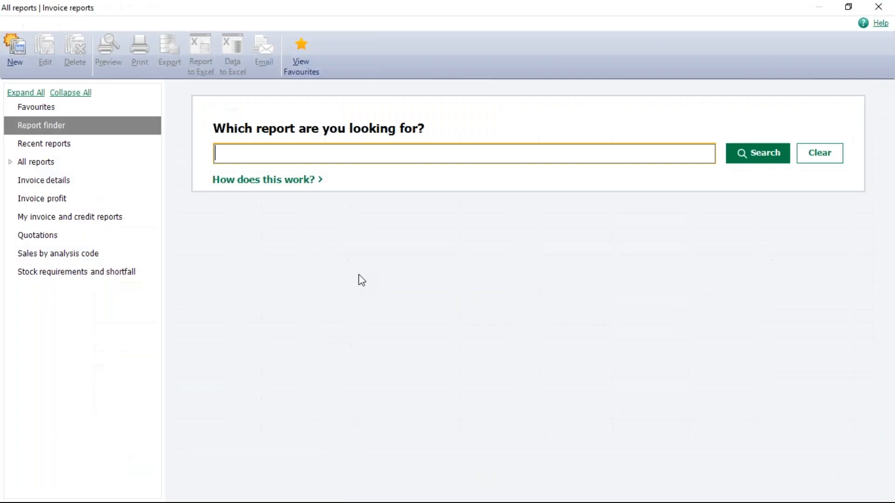
click(34, 200)
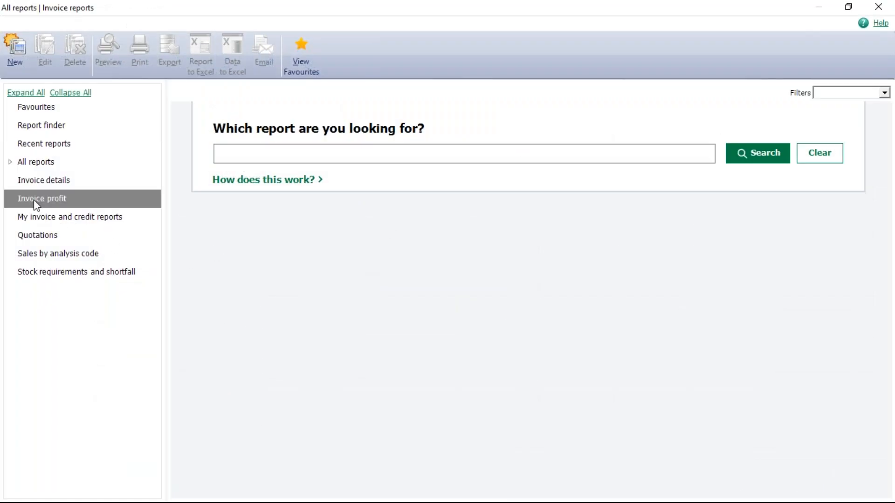
Step: Preview Profit Report By Customer - Summary with the default criteria, examine its net amount, cost and profit layout, and close the preview
click(227, 369)
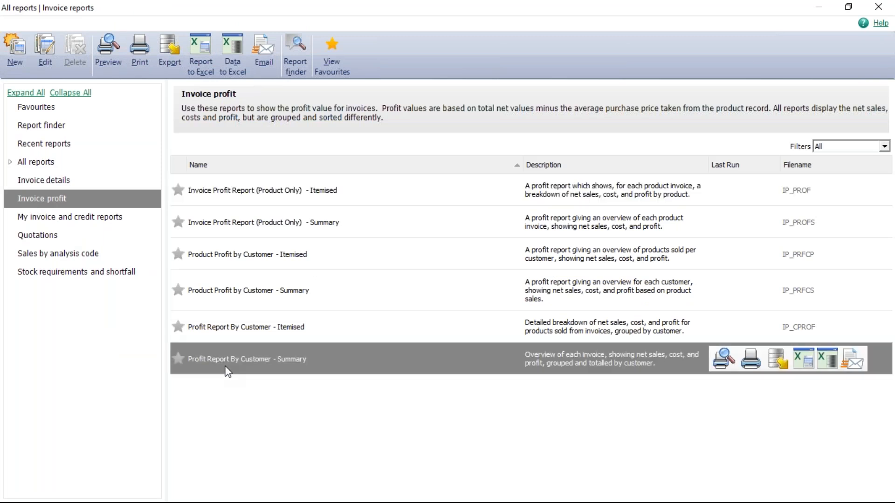
click(722, 359)
click(552, 315)
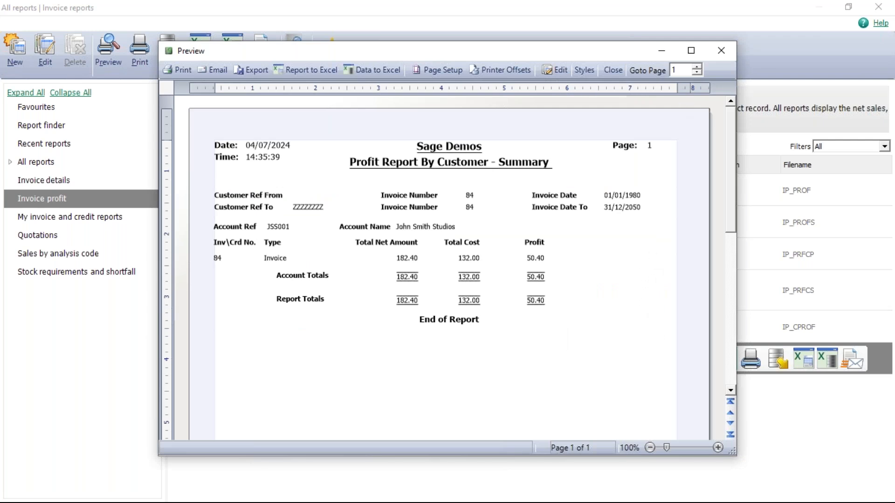
click(691, 50)
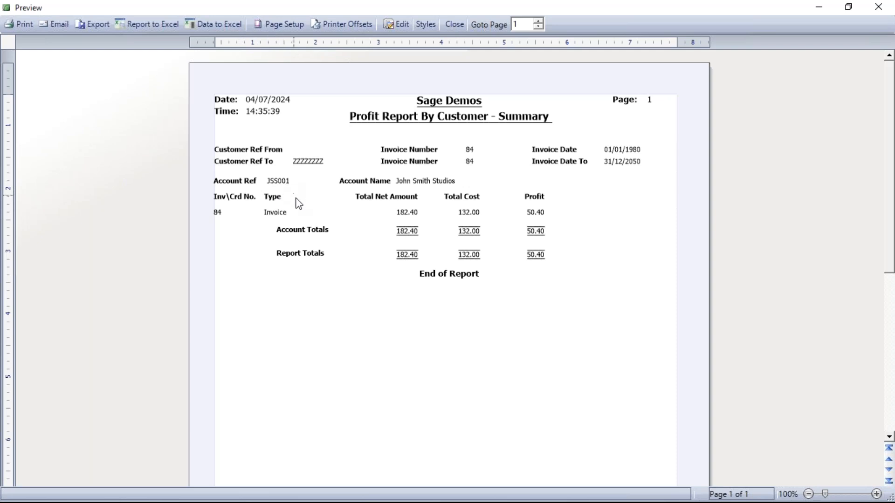
click(875, 493)
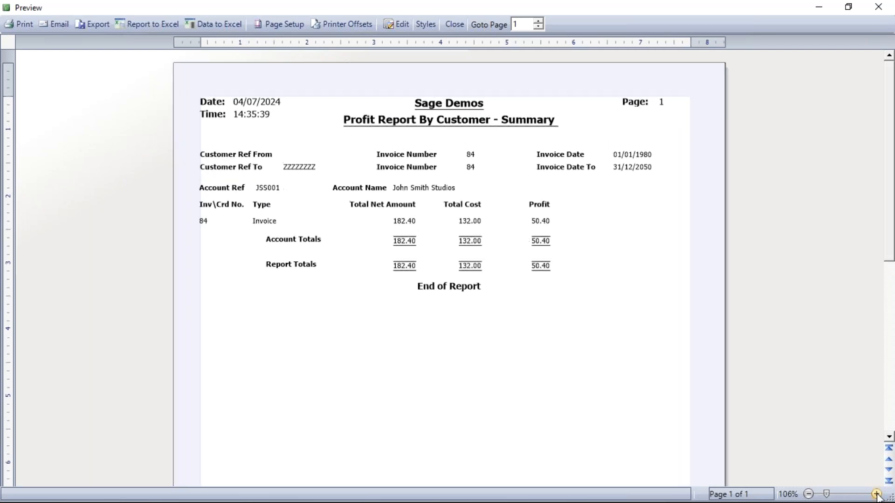
click(876, 494)
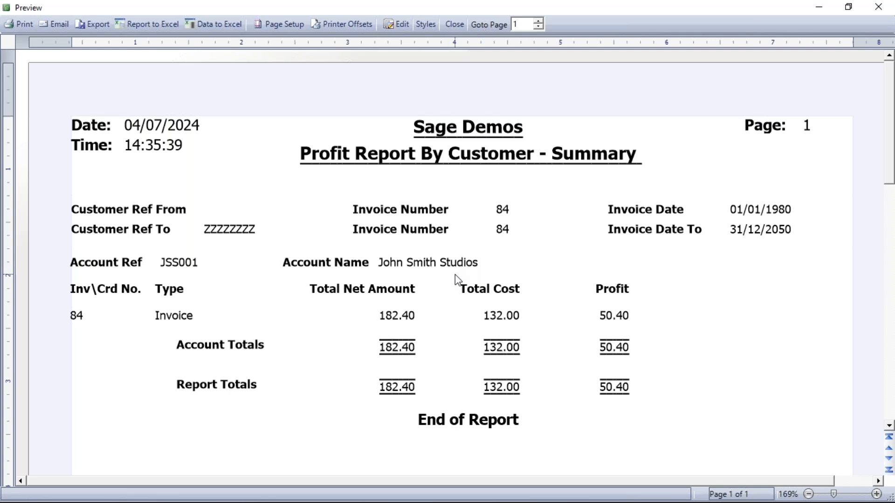
click(454, 24)
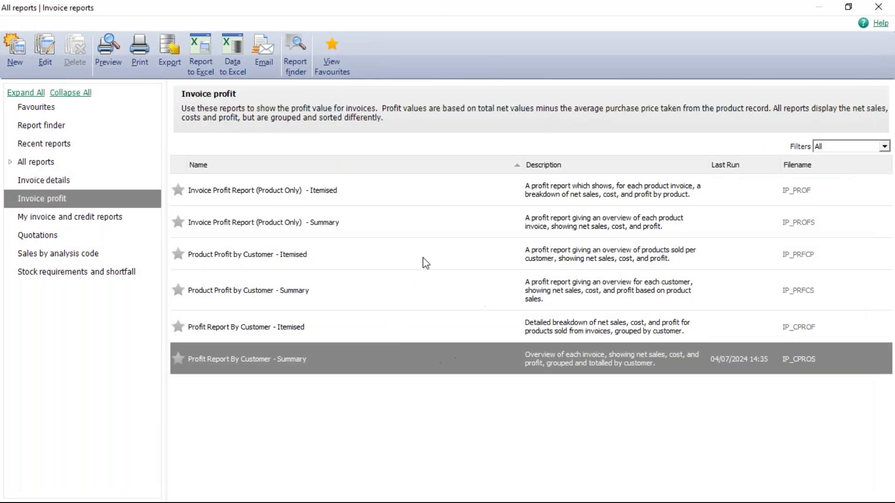
Step: Open Profit Report By Customer - Summary for editing, delete its Account Name label, and move the header's NAME field next to ACCOUNT_REF
click(45, 52)
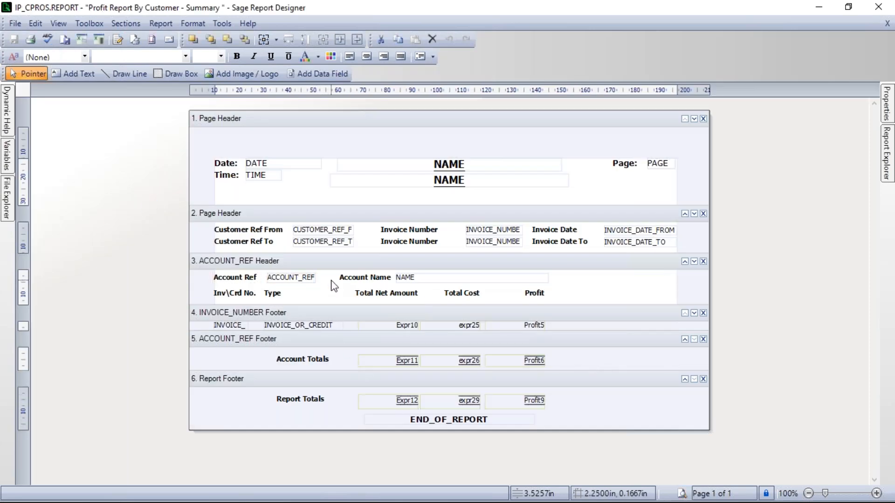
click(385, 278)
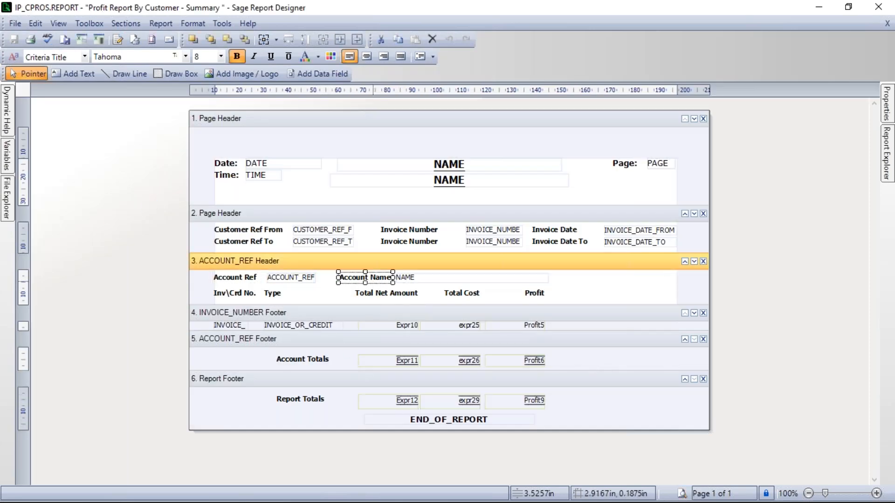
key(Delete)
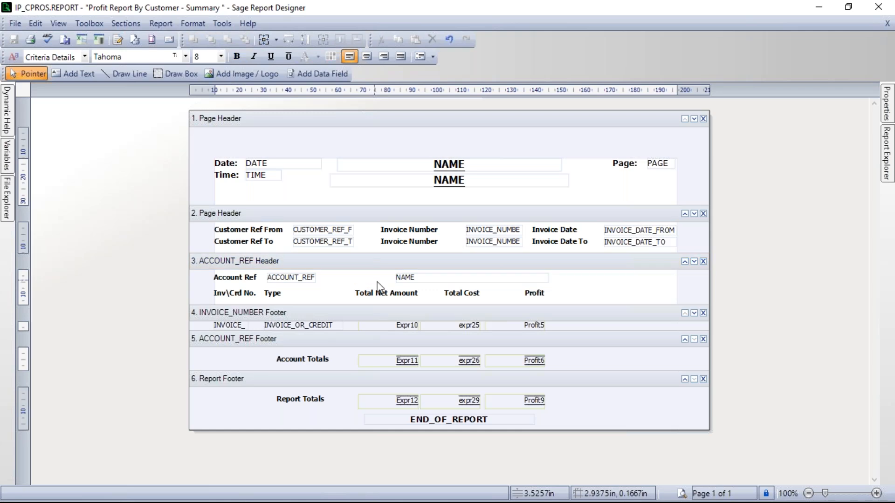
click(424, 282)
drag(401, 280, 332, 281)
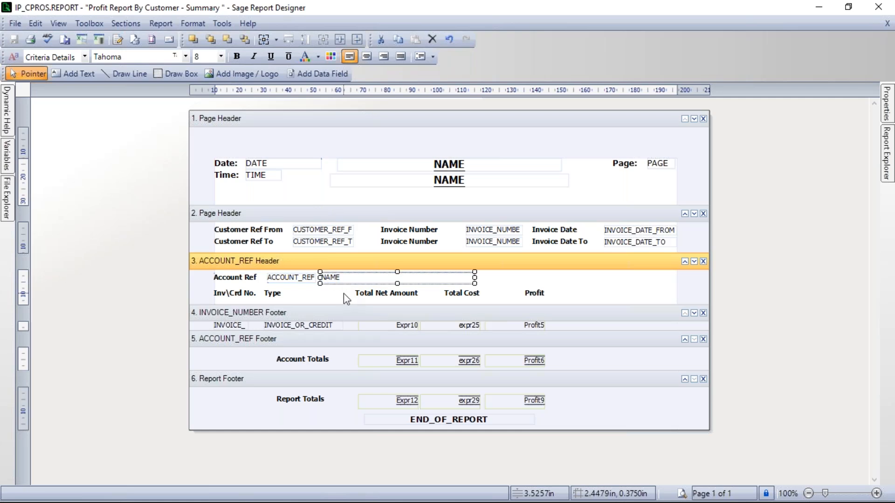
click(343, 296)
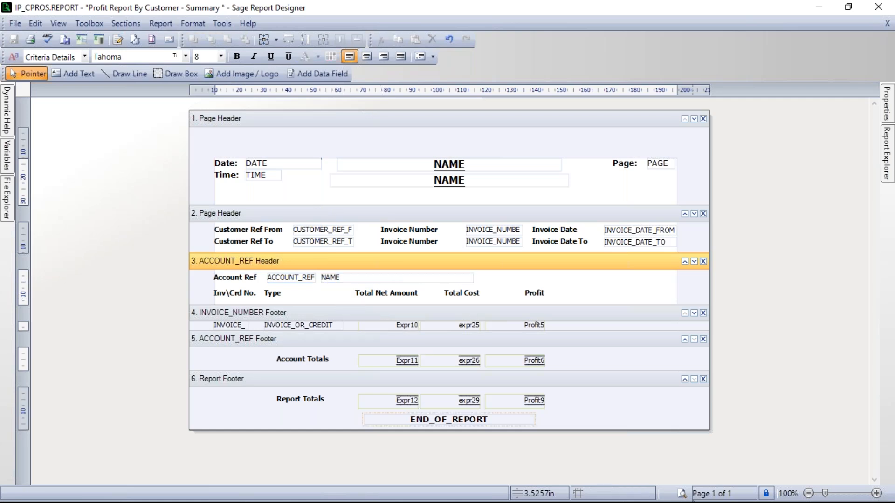
Step: Preview the edited report with the default criteria to check the account name's position, and return to the design
click(683, 493)
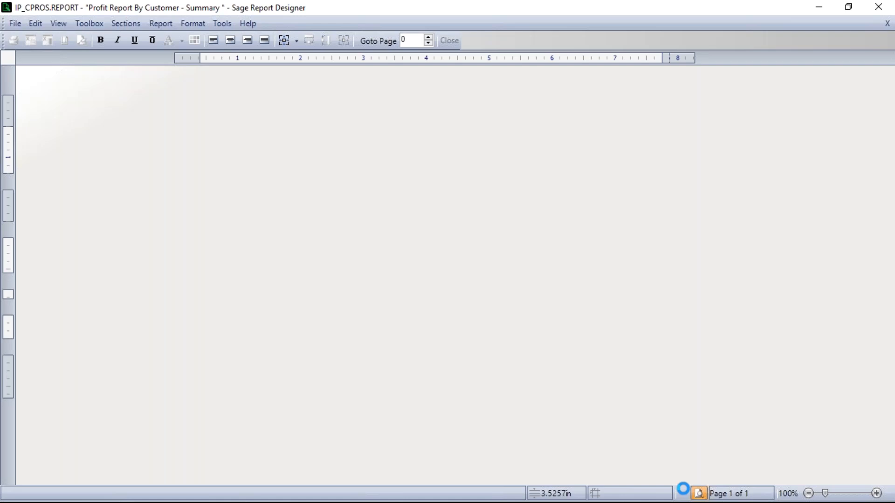
click(540, 326)
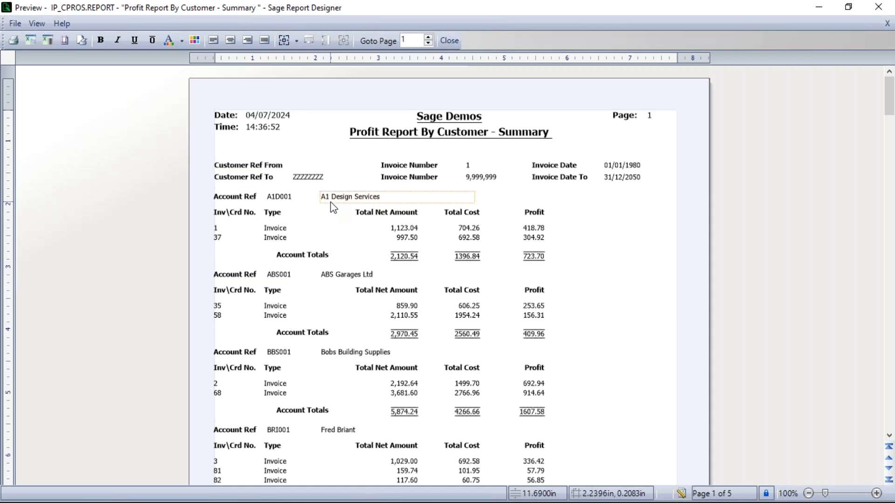
click(682, 493)
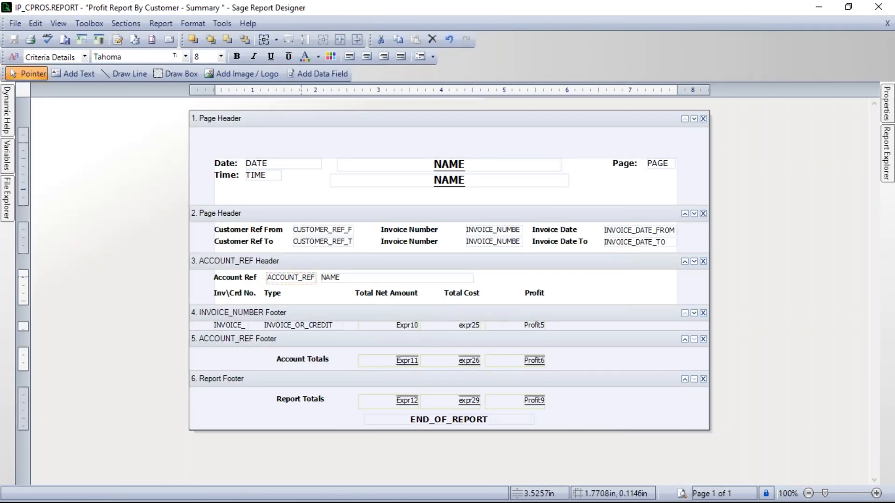
Step: Delete the ACCOUNT_REF and NAME fields from the ACCOUNT_REF Header section
click(301, 277)
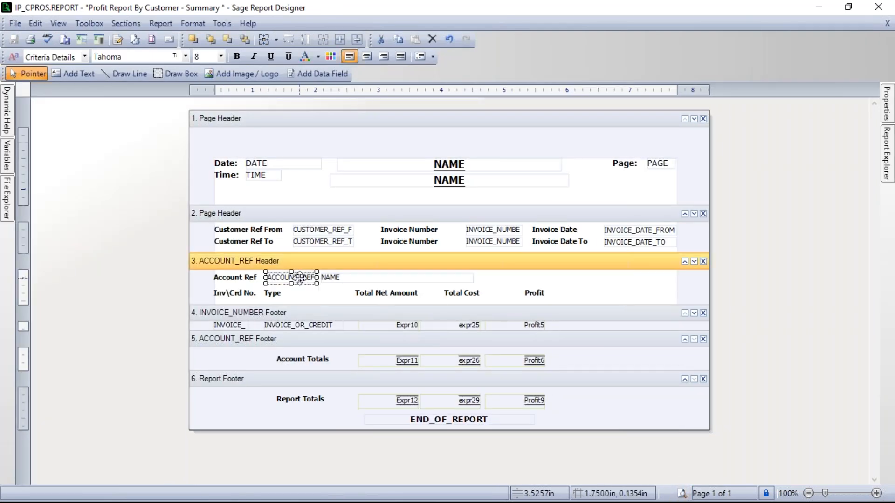
key(Delete)
click(342, 276)
key(Delete)
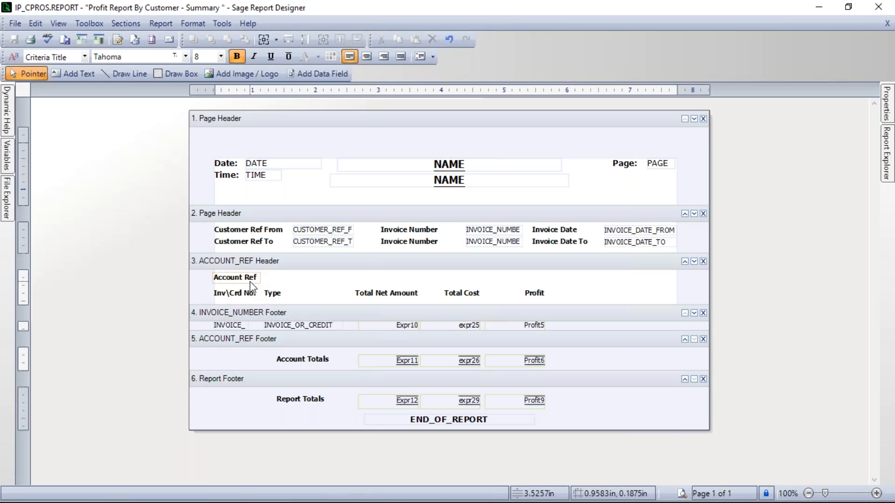
Step: Change the Account Ref label in the ACCOUNT_REF Header section to read Customer
click(249, 282)
click(249, 281)
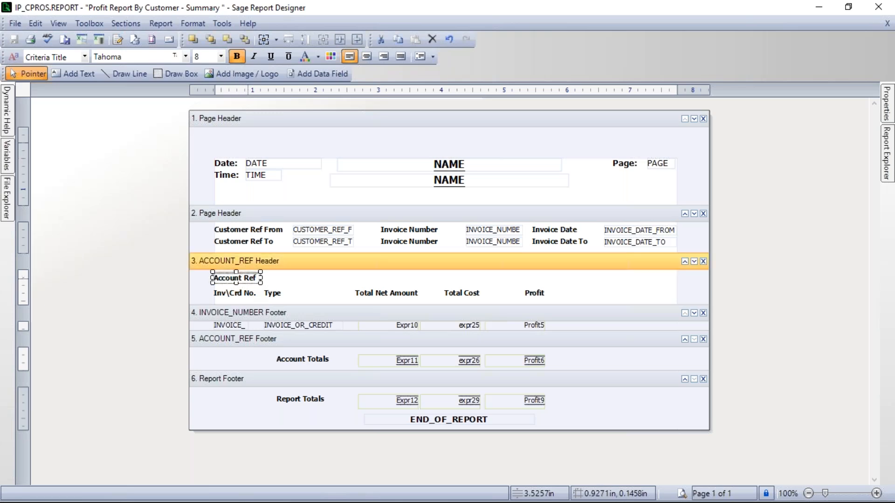
drag(257, 278, 214, 278)
text(Customerf)
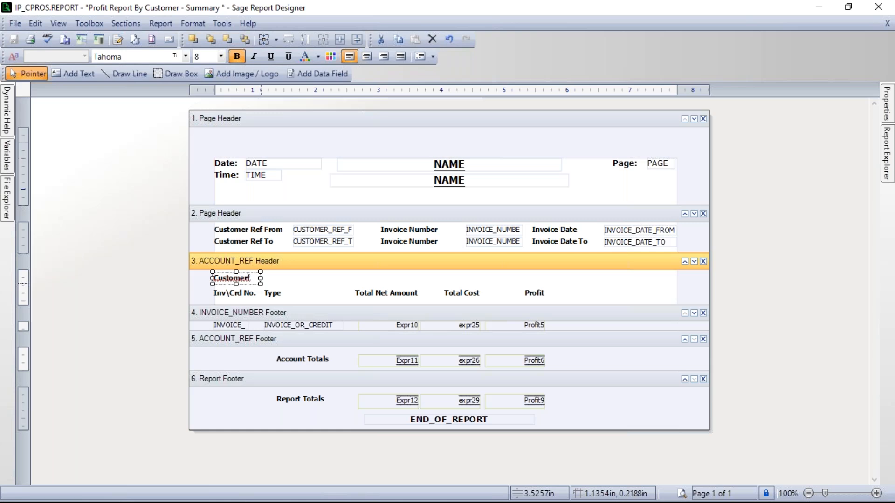
key(BackSpace)
click(296, 283)
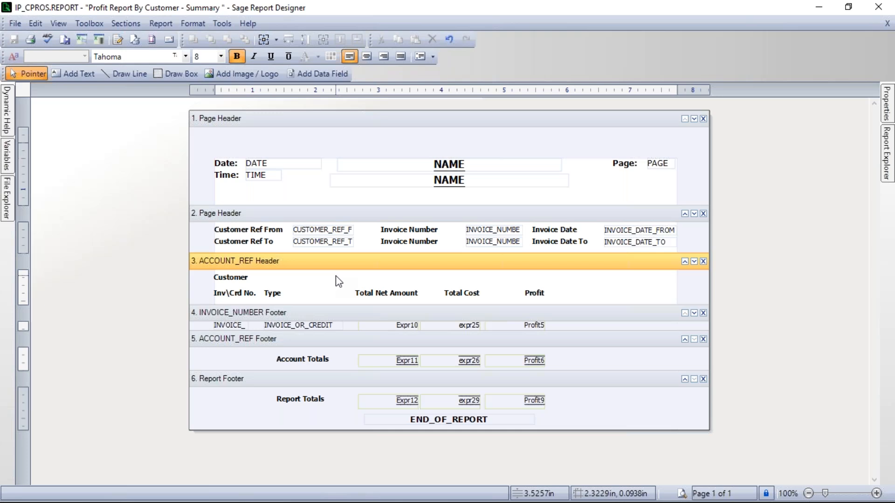
Step: Add an expression beside the Customer label in the ACCOUNT_REF Header, and insert the INVOICE.ACCOUNT_REF field into it
click(83, 24)
click(56, 141)
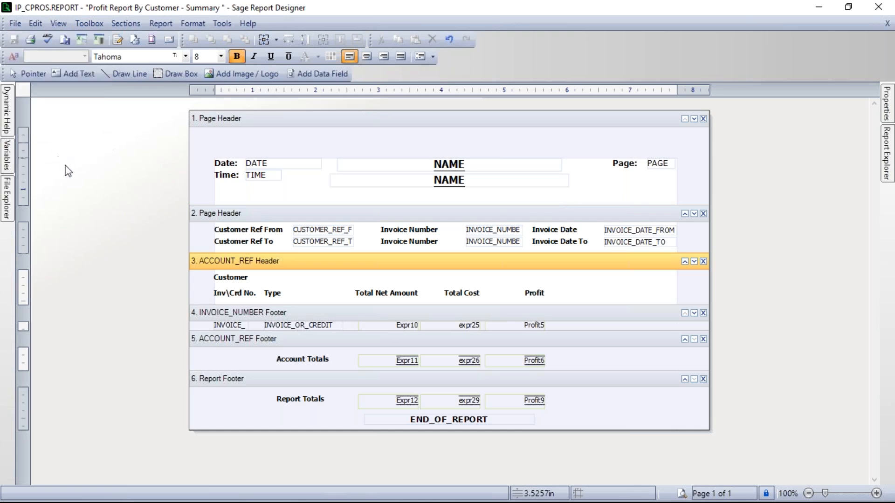
click(267, 274)
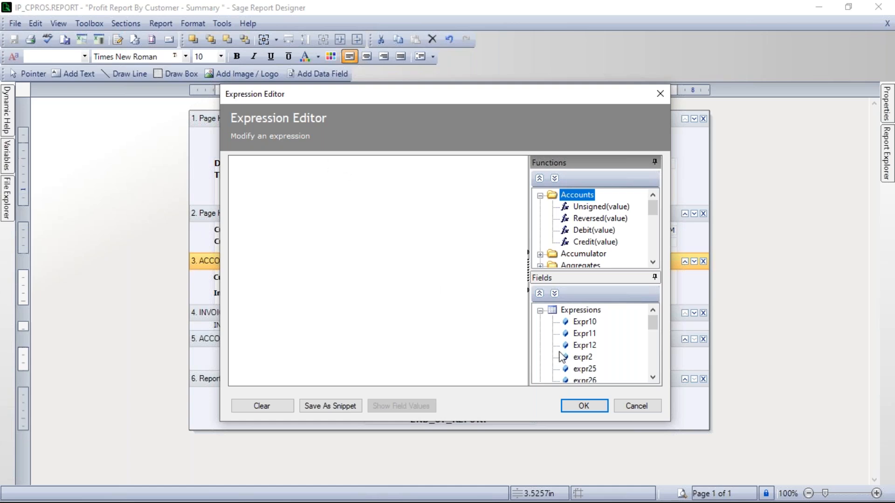
click(652, 377)
click(652, 378)
click(652, 378)
click(652, 378)
click(652, 378)
click(652, 378)
click(652, 378)
click(651, 378)
click(652, 377)
click(651, 378)
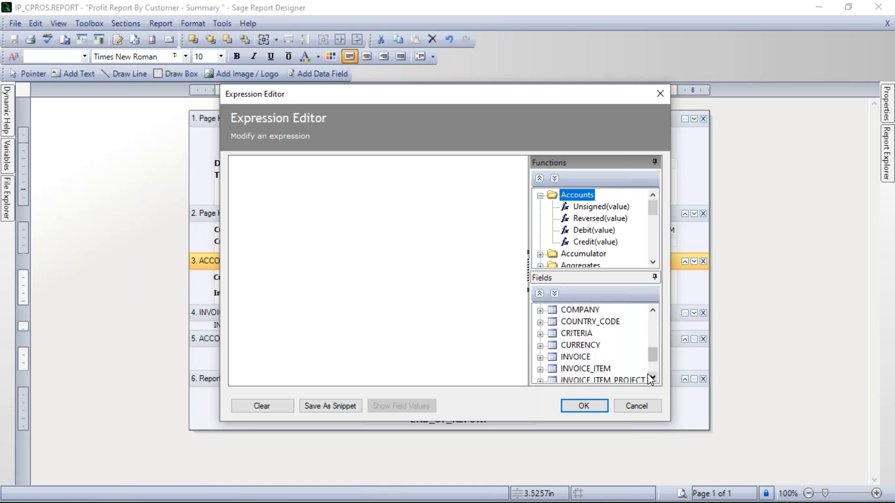
click(540, 357)
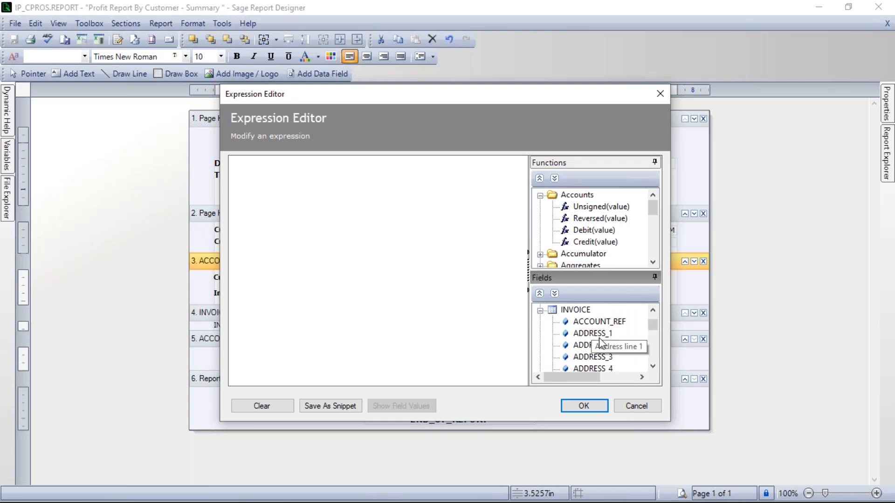
click(596, 322)
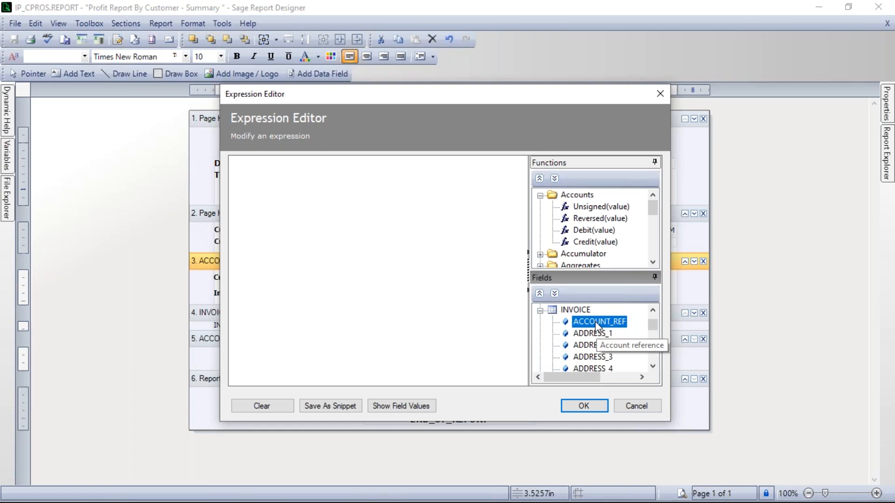
double_click(597, 322)
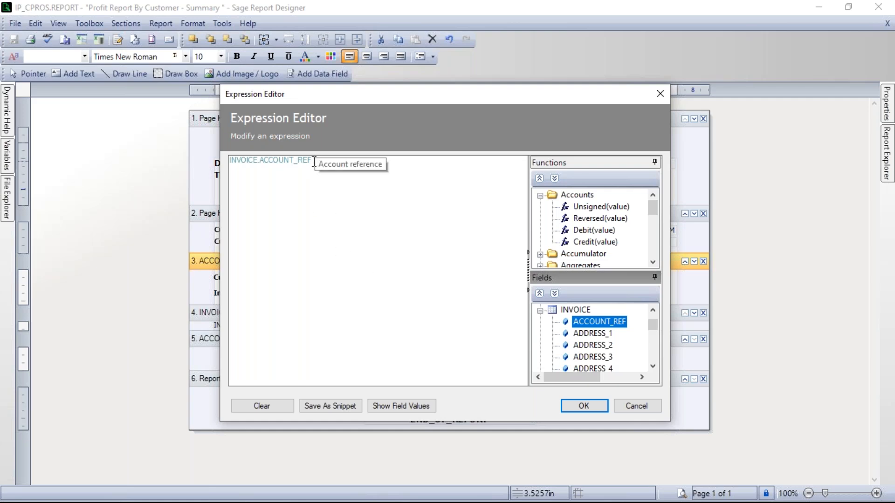
Step: Extend the expression with + " - " + INVOICE.NAME and place it in the report
click(329, 165)
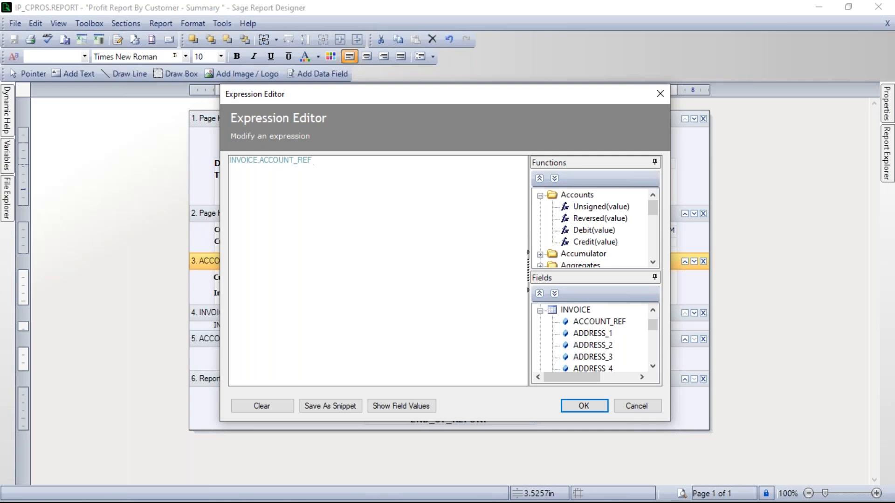
text(+)
text(")
text(- ")
text(+)
click(653, 367)
click(653, 367)
click(652, 367)
click(653, 367)
click(653, 367)
click(653, 366)
click(653, 367)
click(653, 367)
click(653, 366)
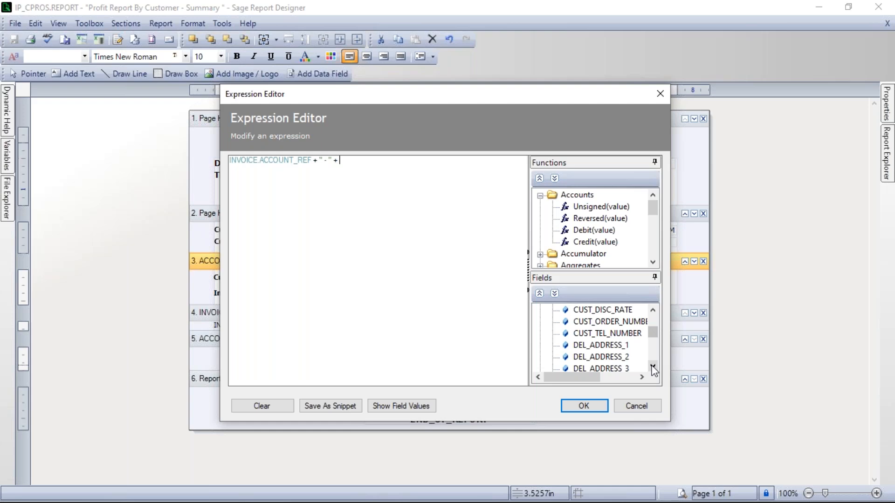
click(652, 369)
click(652, 369)
click(653, 368)
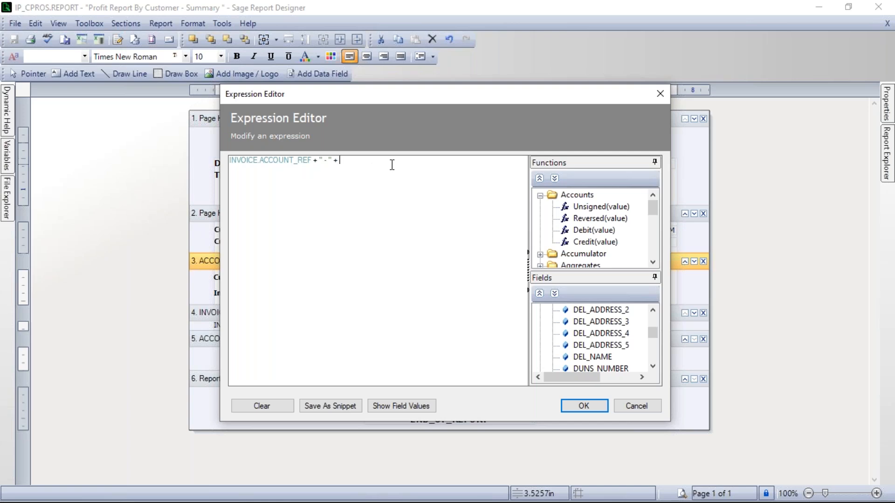
click(652, 367)
drag(652, 368, 652, 368)
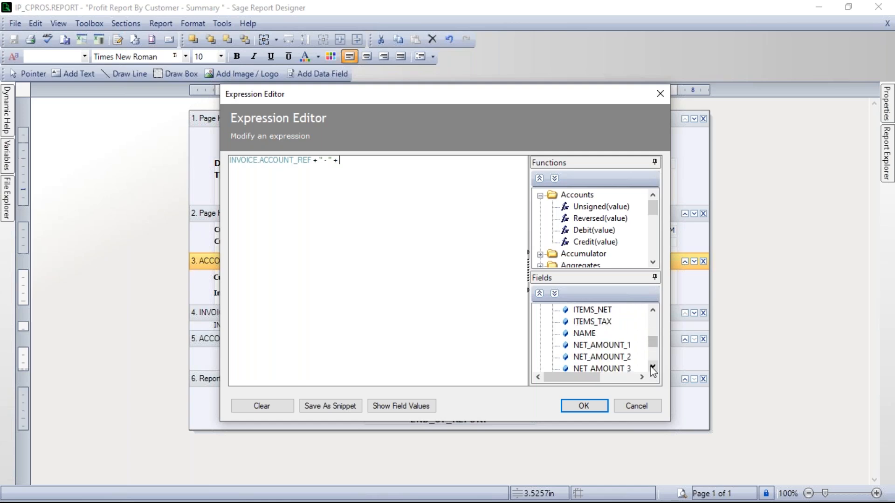
double_click(580, 333)
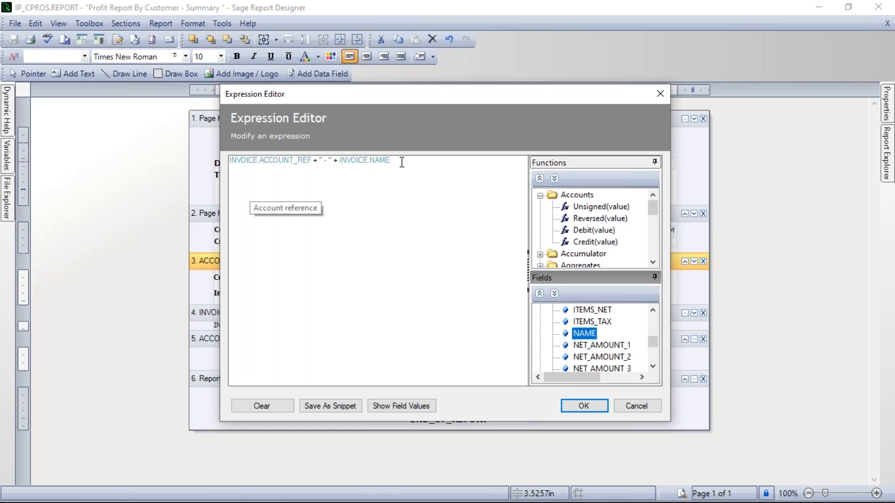
click(583, 408)
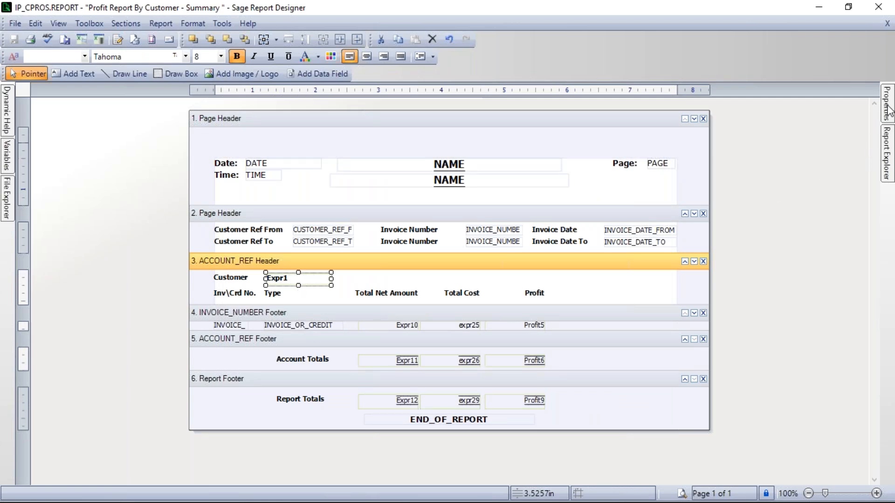
mouse_move(887, 106)
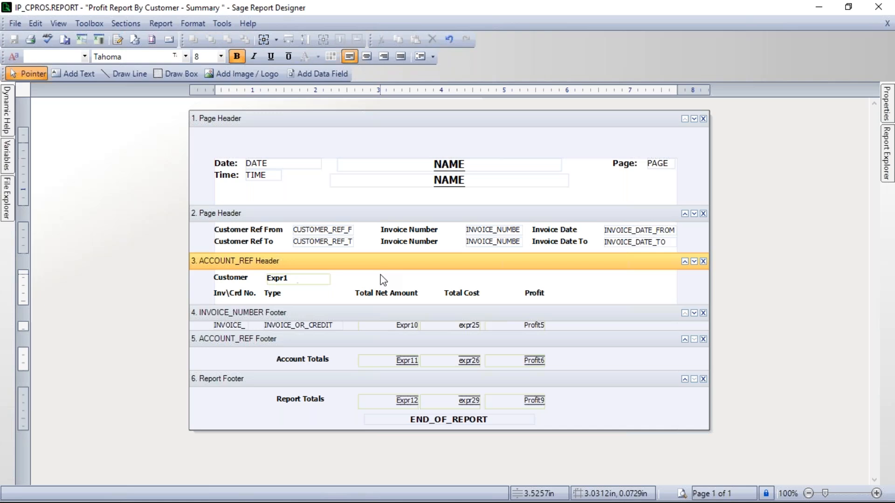
Step: Move the customer expression in the ACCOUNT_REF Header closer to the Customer label
drag(284, 278, 272, 283)
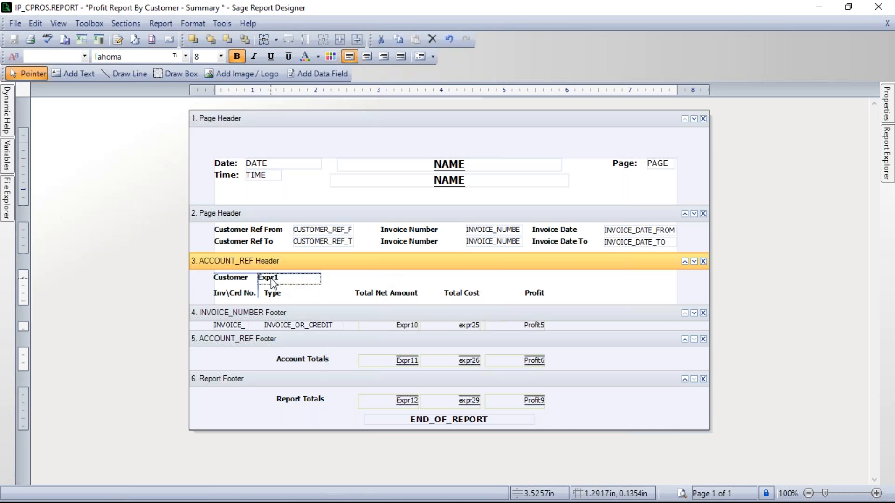
click(339, 278)
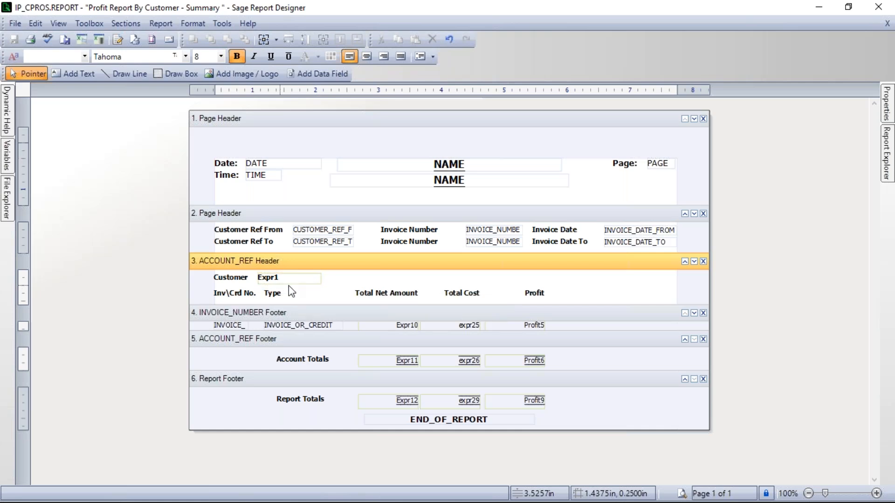
mouse_move(321, 283)
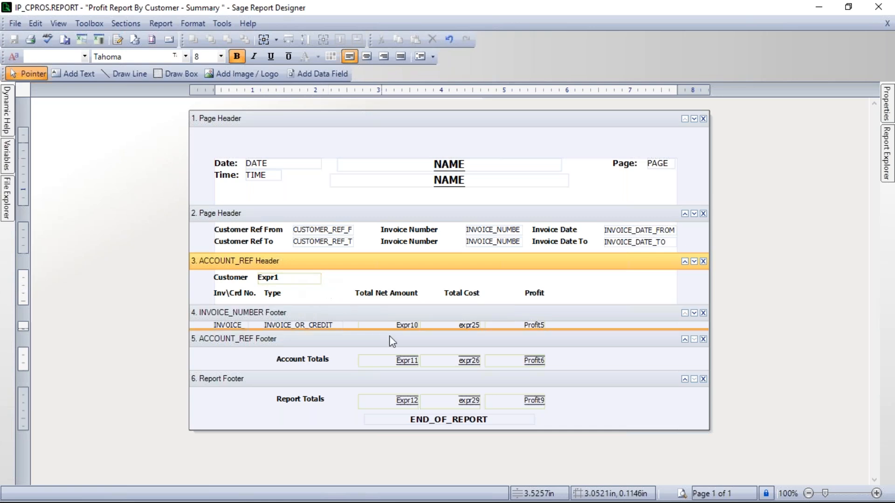
Step: Preview the report with the default criteria values to check the customer expression, and return to the design
click(682, 493)
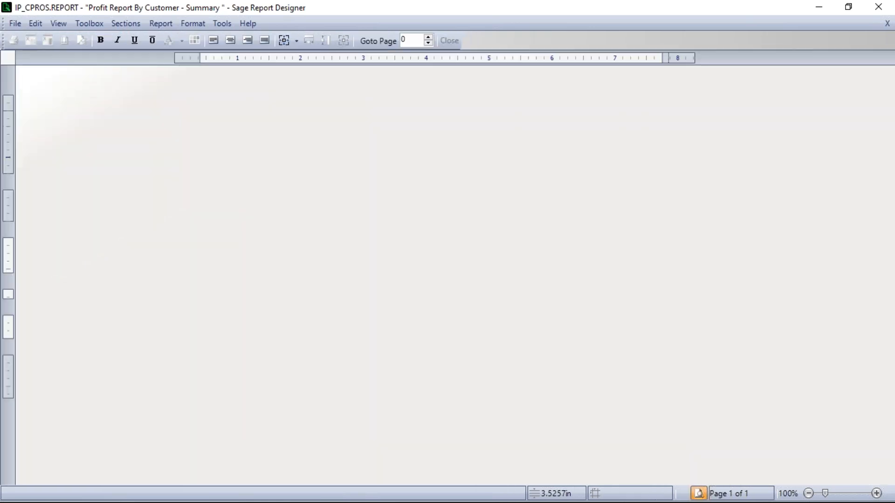
click(554, 327)
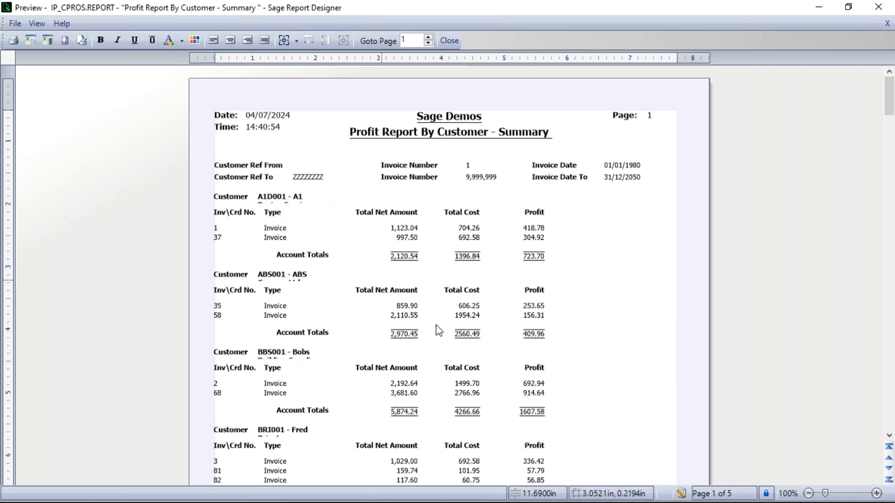
click(680, 492)
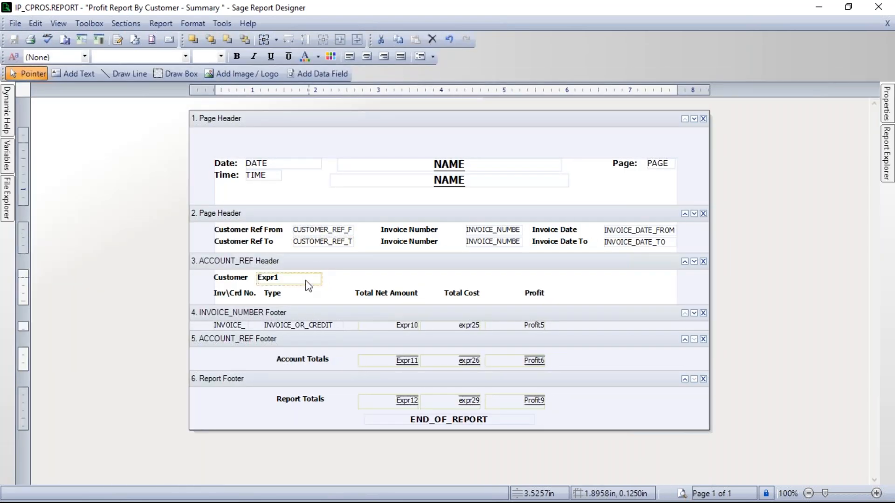
Step: Widen the customer expression in the ACCOUNT_REF Header to about 3 inches, and preview the report with the default criteria
click(298, 278)
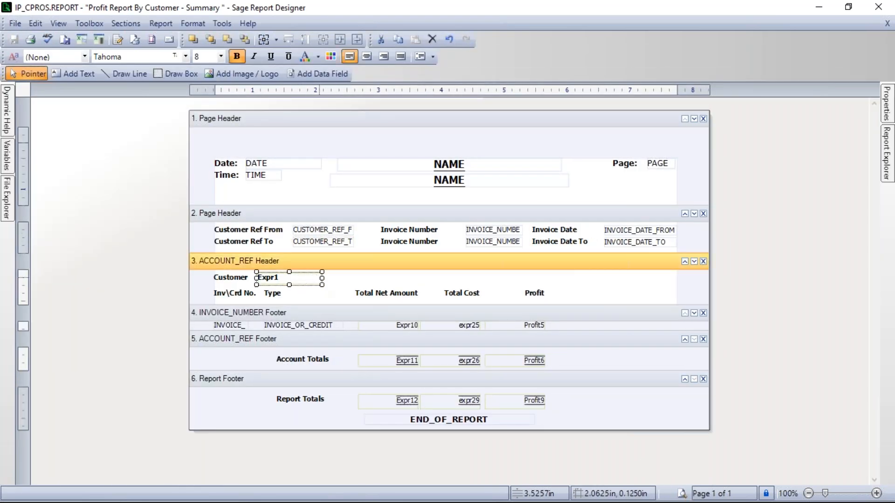
drag(321, 277, 449, 279)
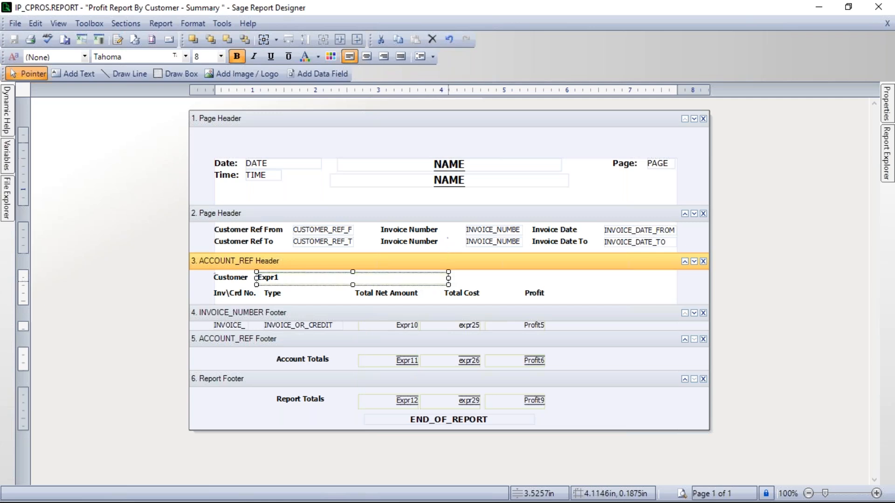
click(477, 279)
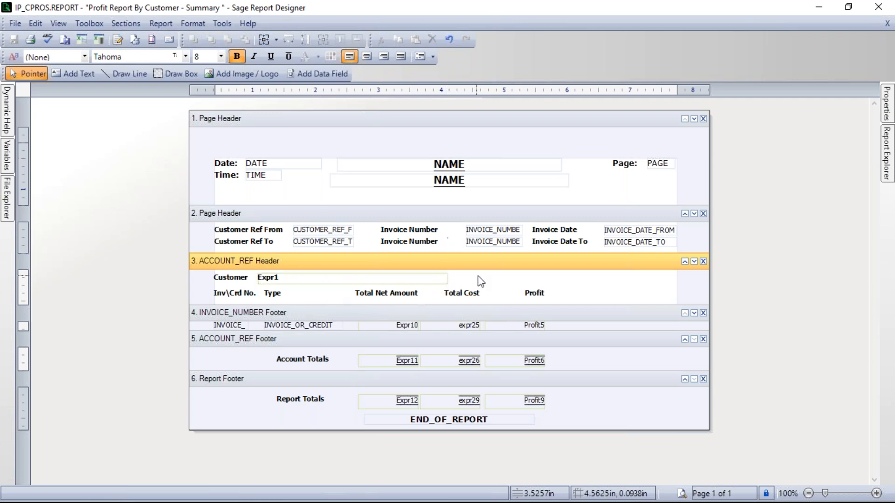
click(681, 493)
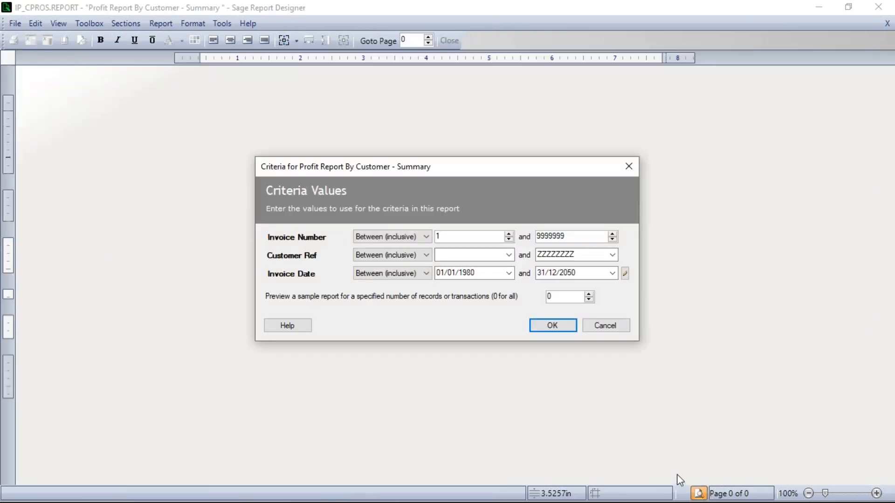
click(553, 324)
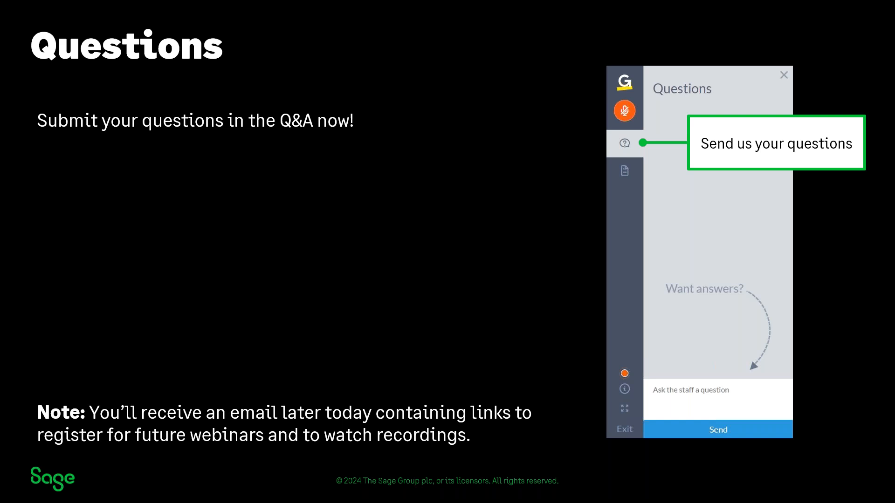
key(Right)
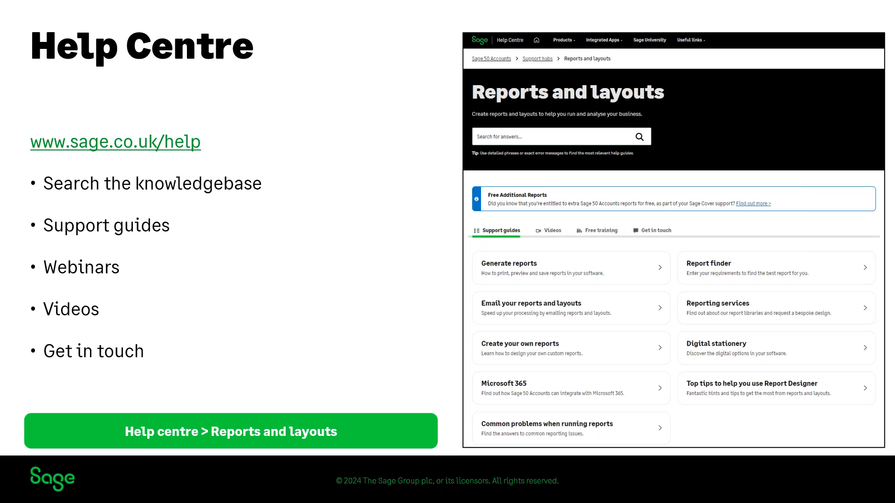